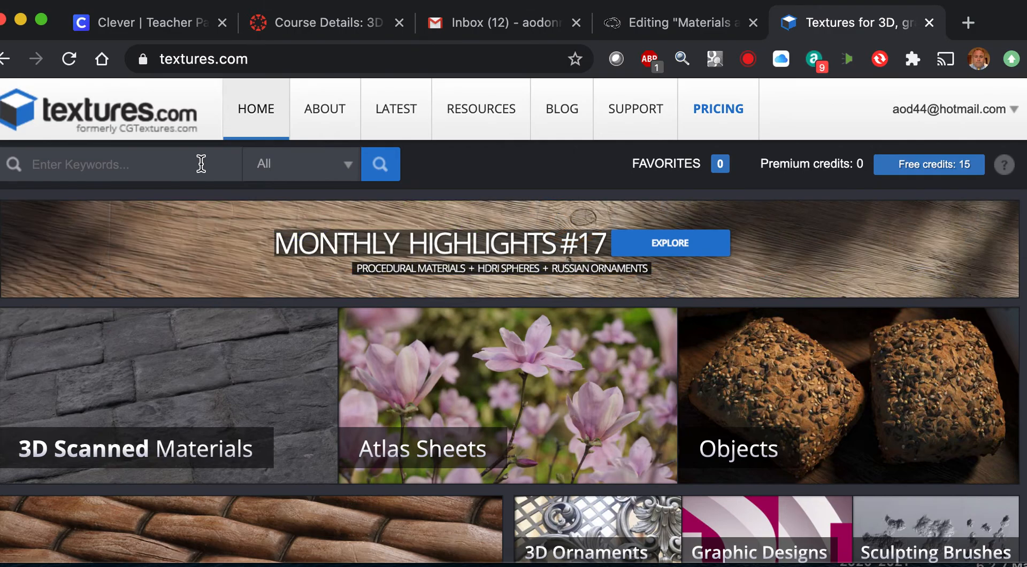
# Search the texture library for "brick".
pyautogui.write('b')
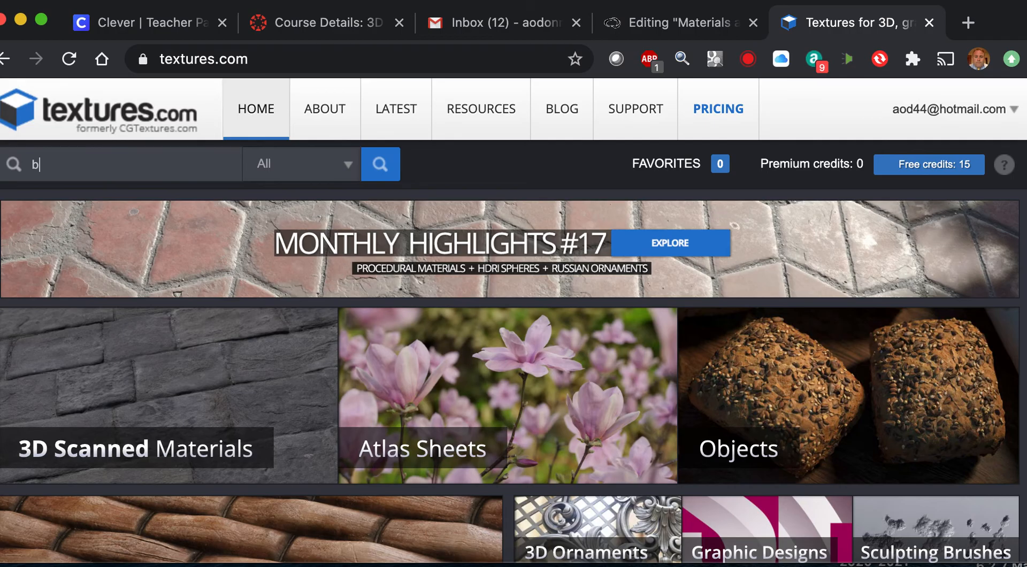
pyautogui.press('Return')
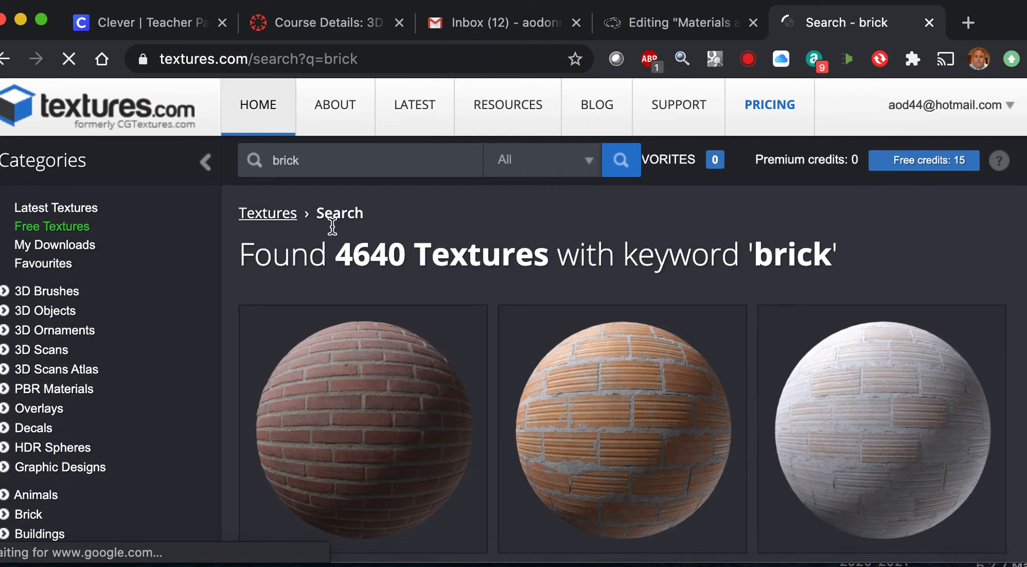
# Browse the brick results and open the red, weathered 3D Scanned Brick Wall - 2x2 meters texture.
pyautogui.scroll(-2, 332, 224)
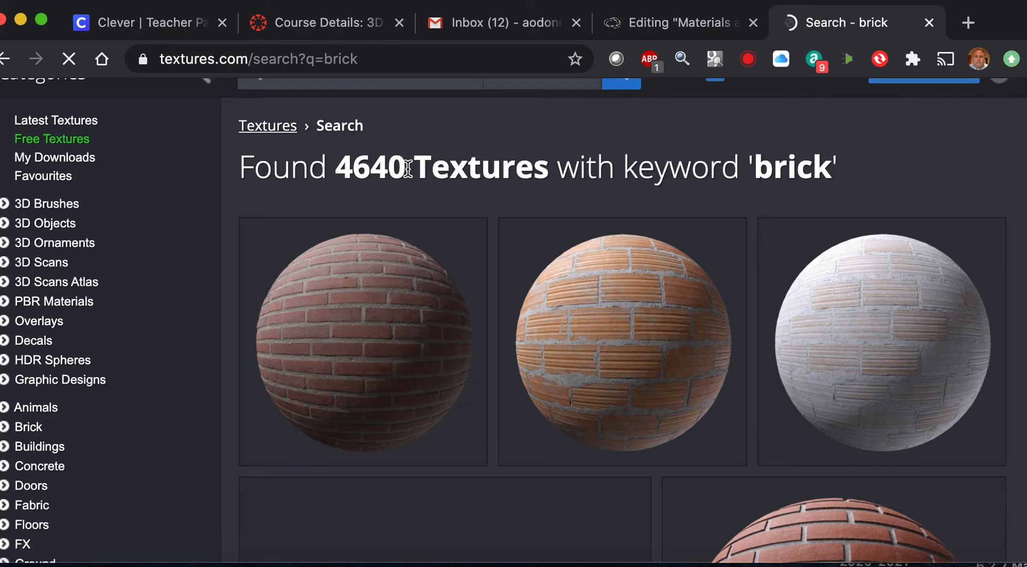
pyautogui.scroll(-10, 537, 276)
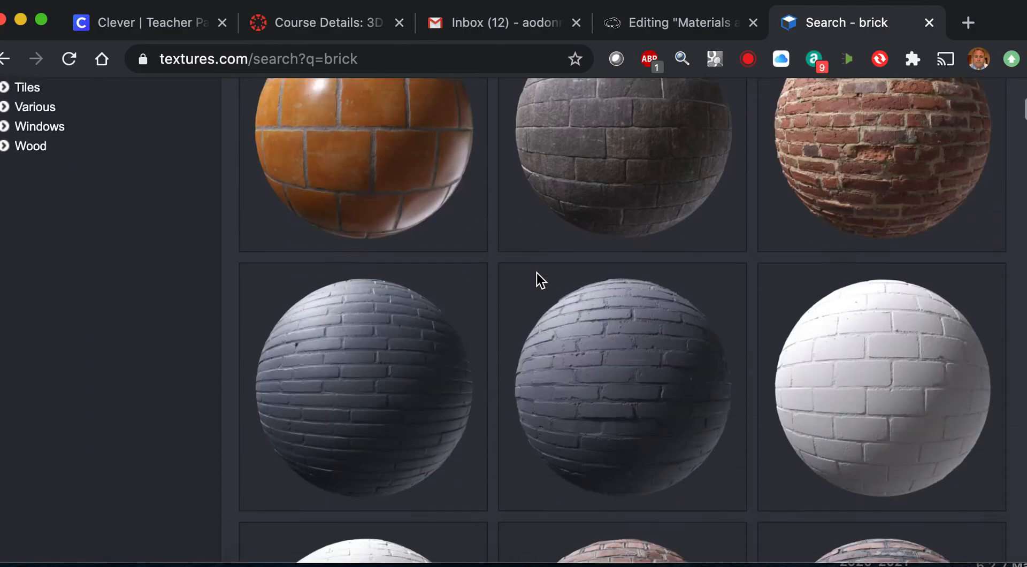
pyautogui.scroll(2, 538, 278)
pyautogui.scroll(3, 537, 277)
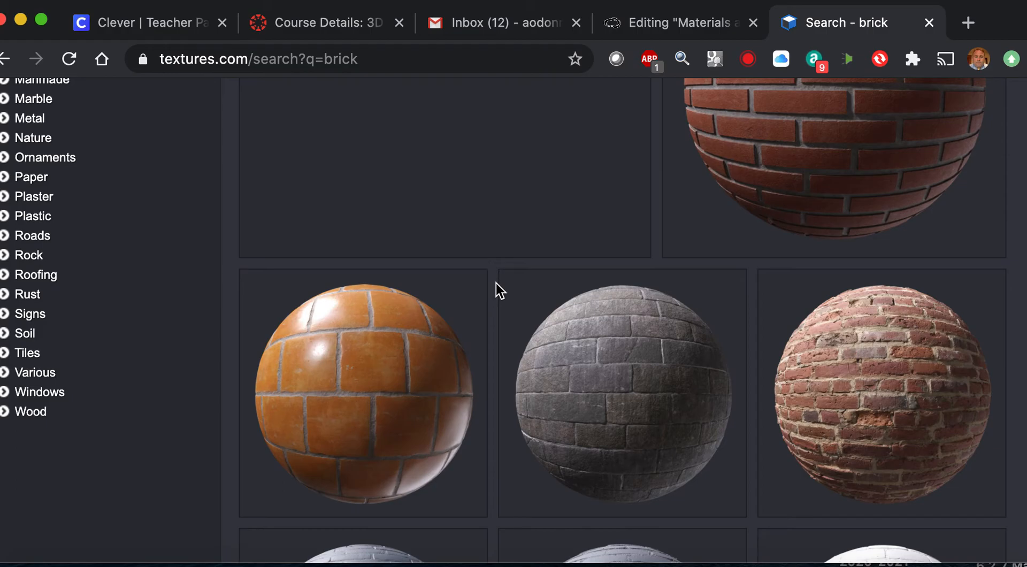
pyautogui.scroll(-3, 495, 282)
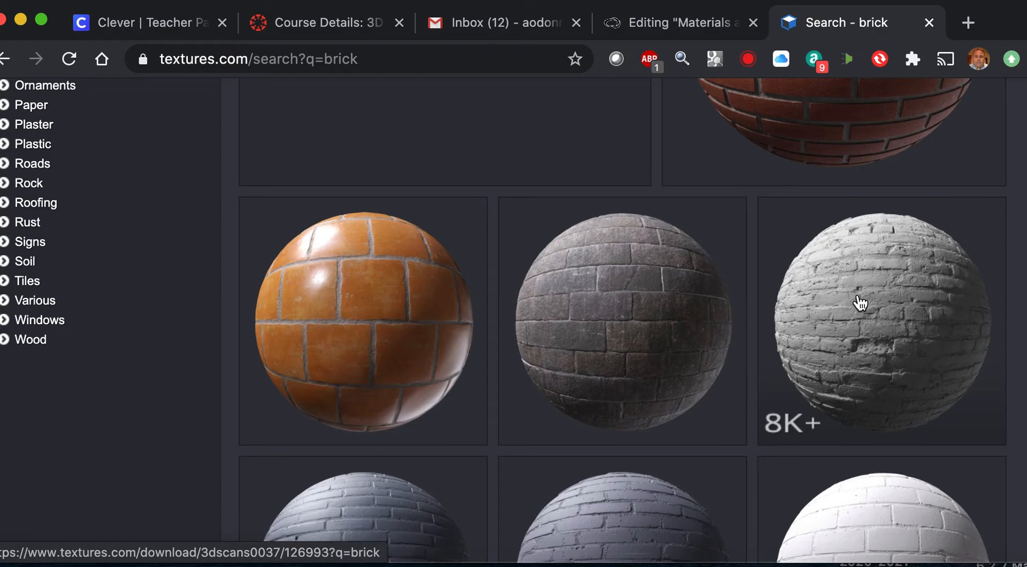
pyautogui.scroll(-3, 852, 291)
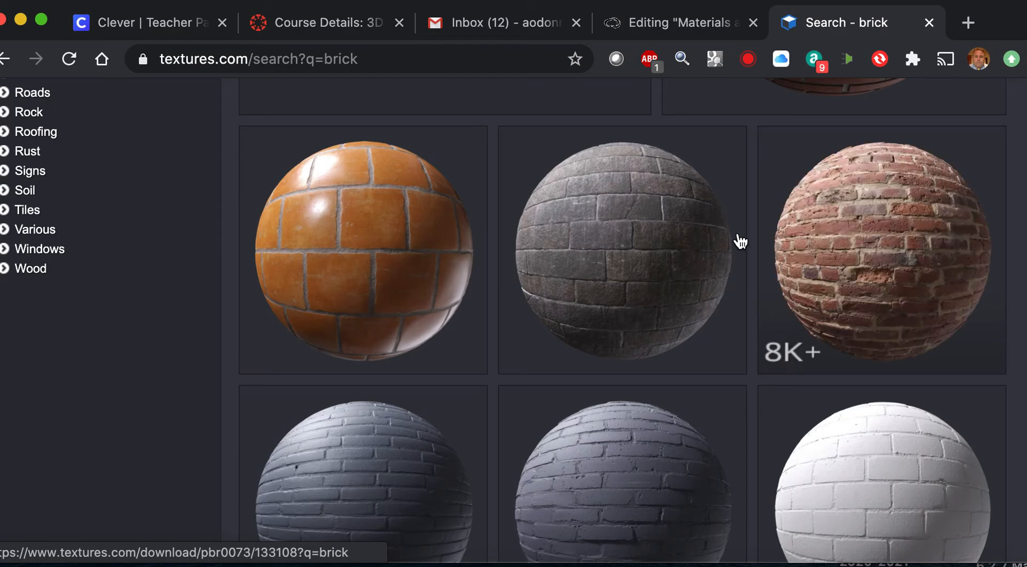
pyautogui.scroll(-1, 727, 232)
pyautogui.scroll(-2, 726, 231)
pyautogui.scroll(2, 724, 219)
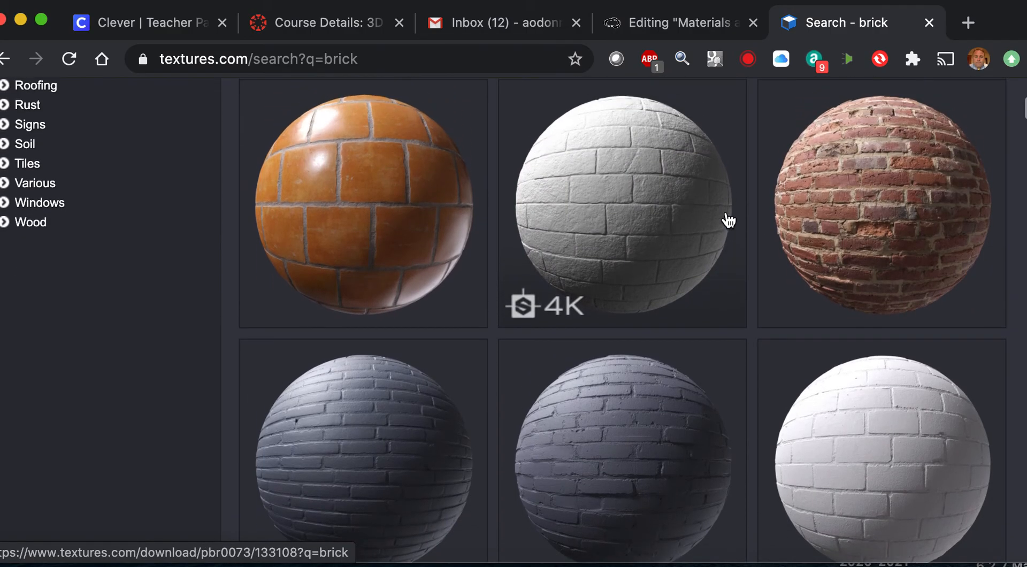
pyautogui.scroll(1, 859, 203)
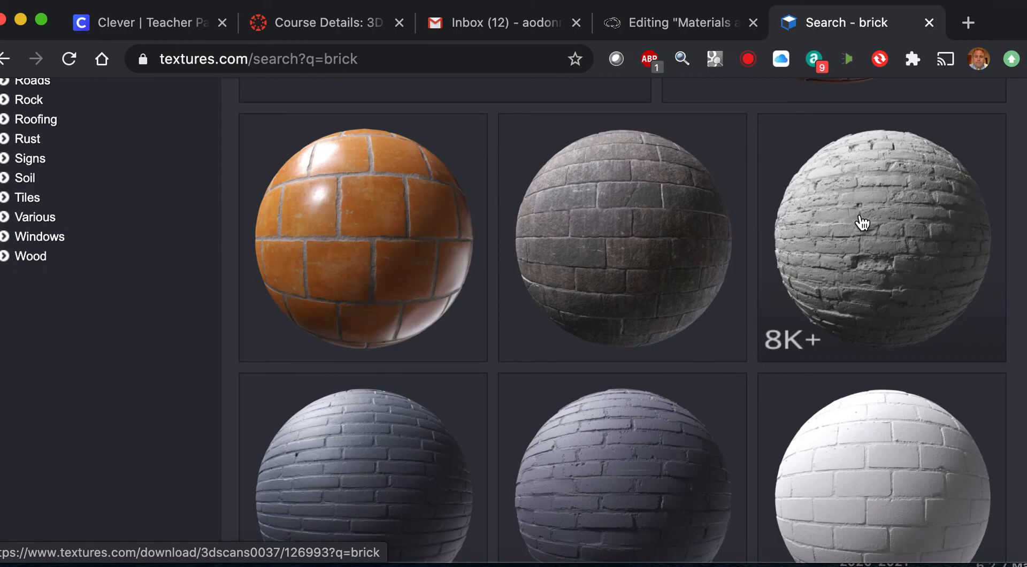
pyautogui.click(873, 231)
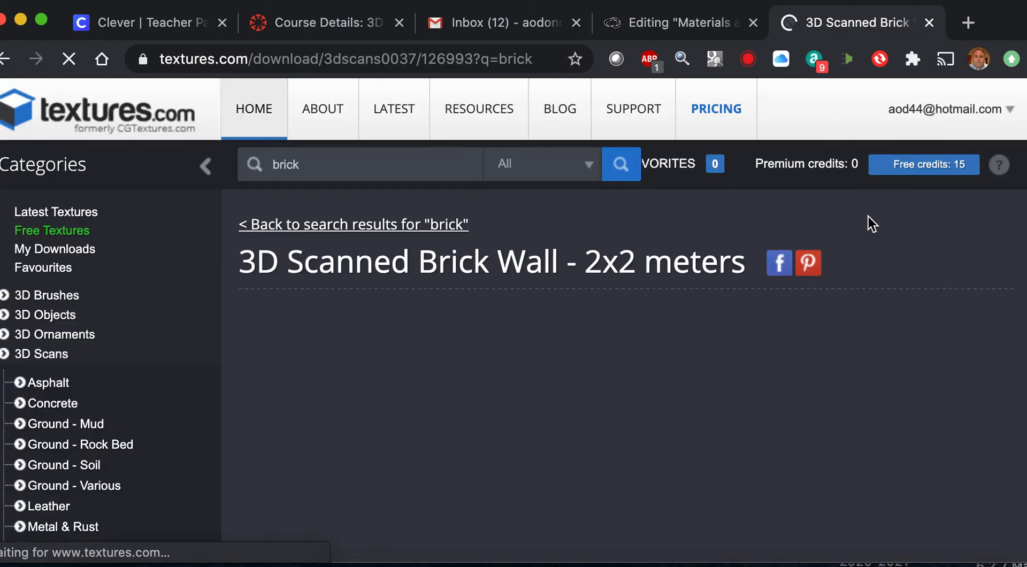
# Examine the brick wall's flat maps, from Albedo through Displacement, Normalmap, Roughness and AO, and their download sizes.
pyautogui.scroll(-3, 569, 323)
pyautogui.scroll(-10, 570, 323)
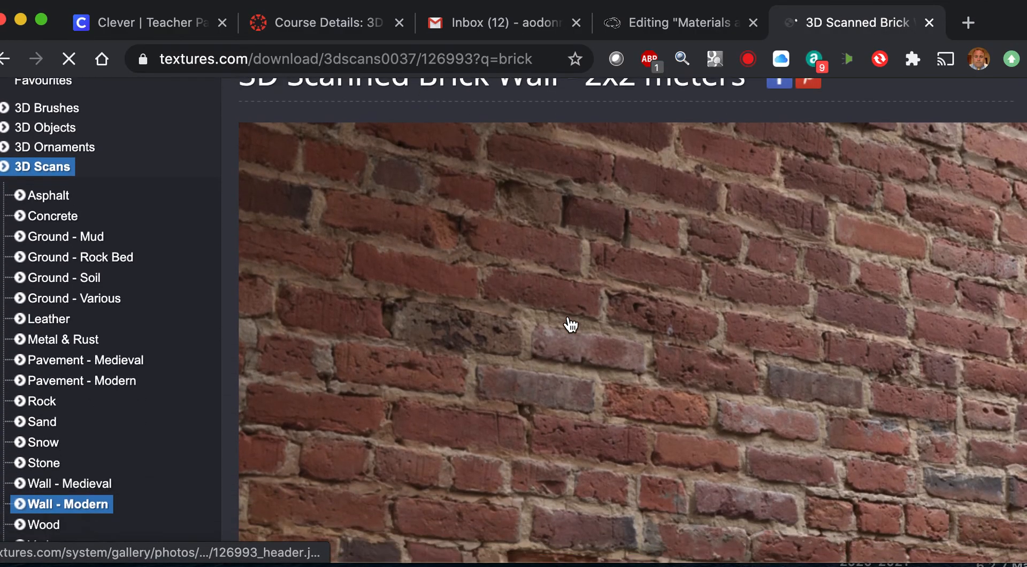
pyautogui.scroll(-2, 570, 323)
pyautogui.scroll(2, 570, 323)
pyautogui.scroll(-5, 570, 323)
pyautogui.scroll(-9, 570, 324)
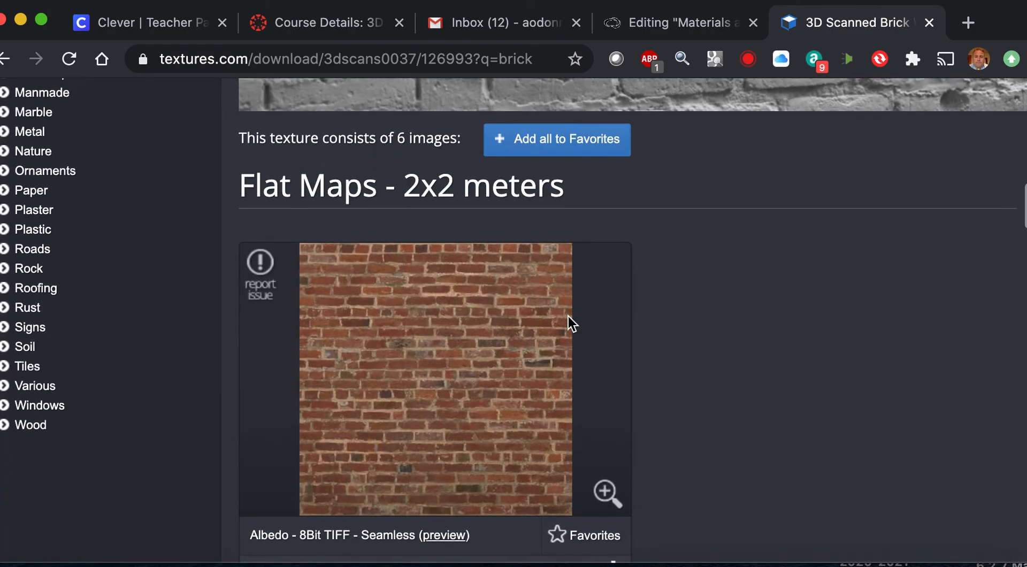
pyautogui.scroll(-7, 570, 323)
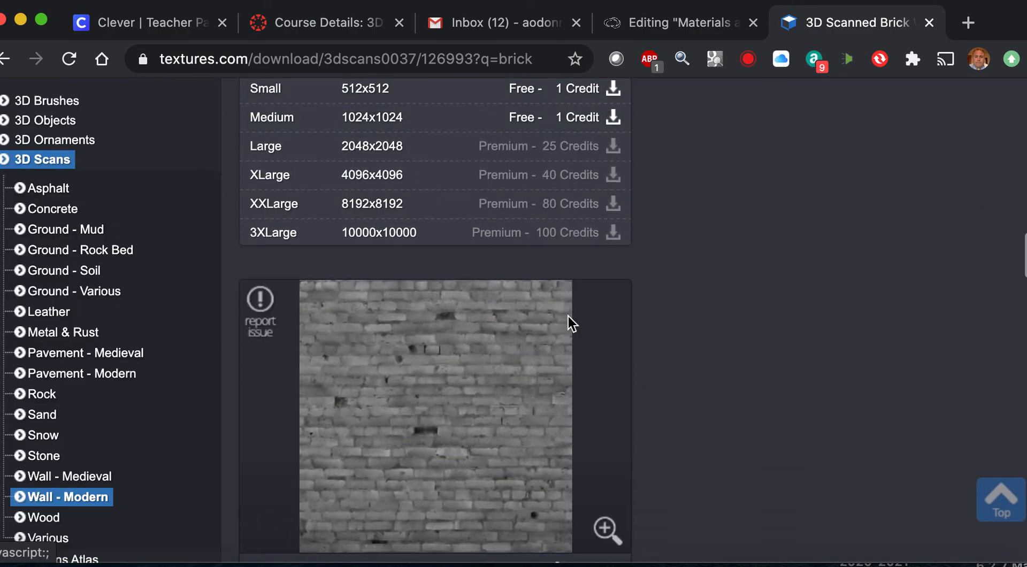
pyautogui.scroll(-4, 508, 234)
pyautogui.scroll(1, 511, 235)
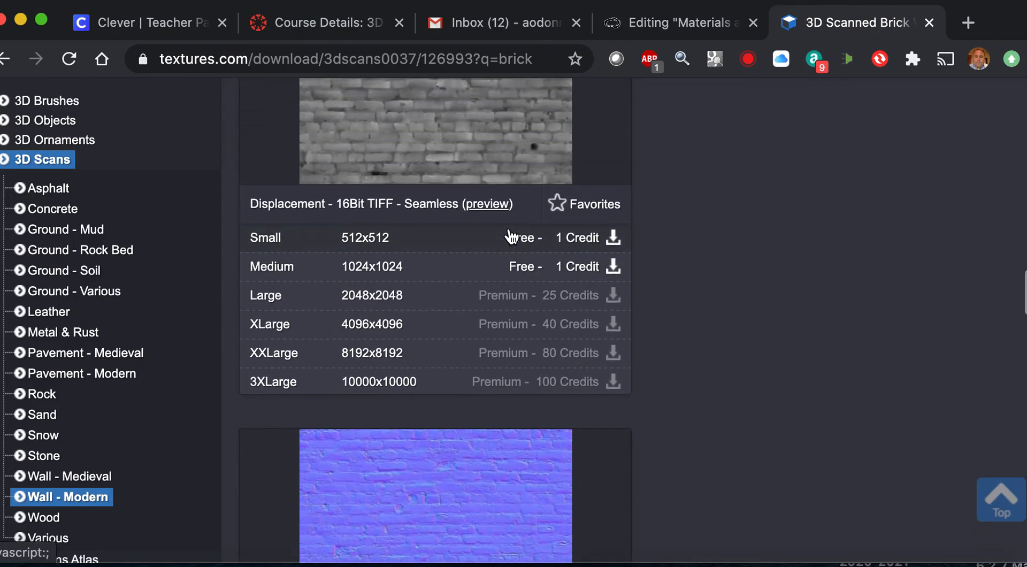
pyautogui.scroll(-10, 510, 235)
pyautogui.scroll(1, 510, 235)
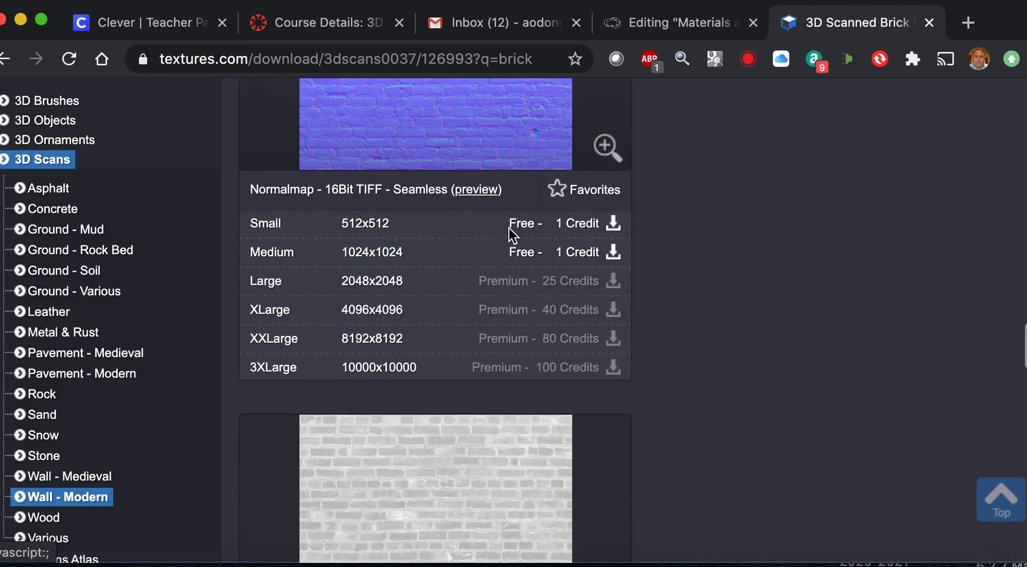
pyautogui.scroll(-5, 511, 235)
pyautogui.scroll(-12, 508, 229)
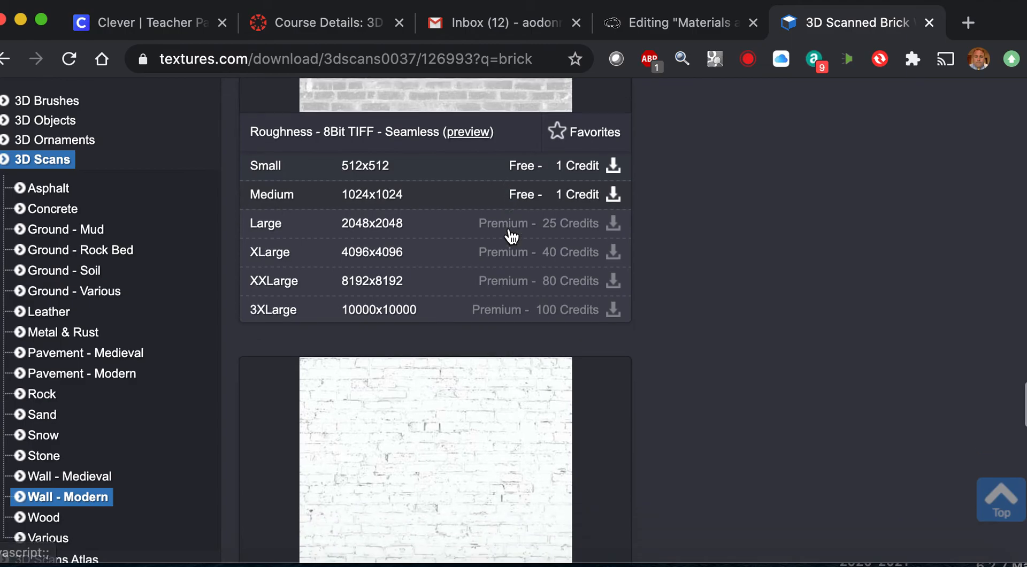
# Download the brick wall's Albedo map in the free Medium 1024x1024 size.
pyautogui.scroll(20, 508, 234)
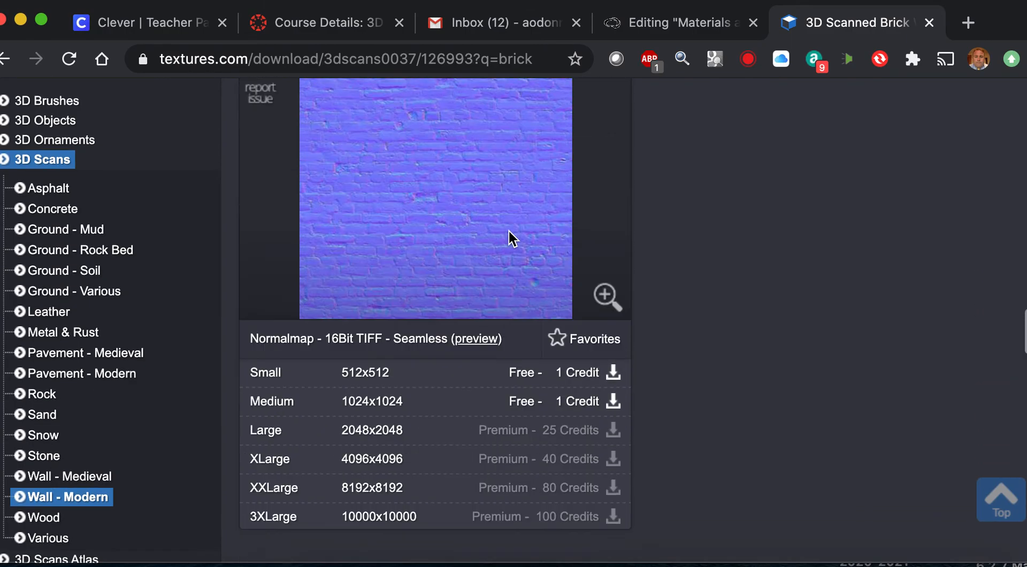
pyautogui.scroll(-3, 511, 239)
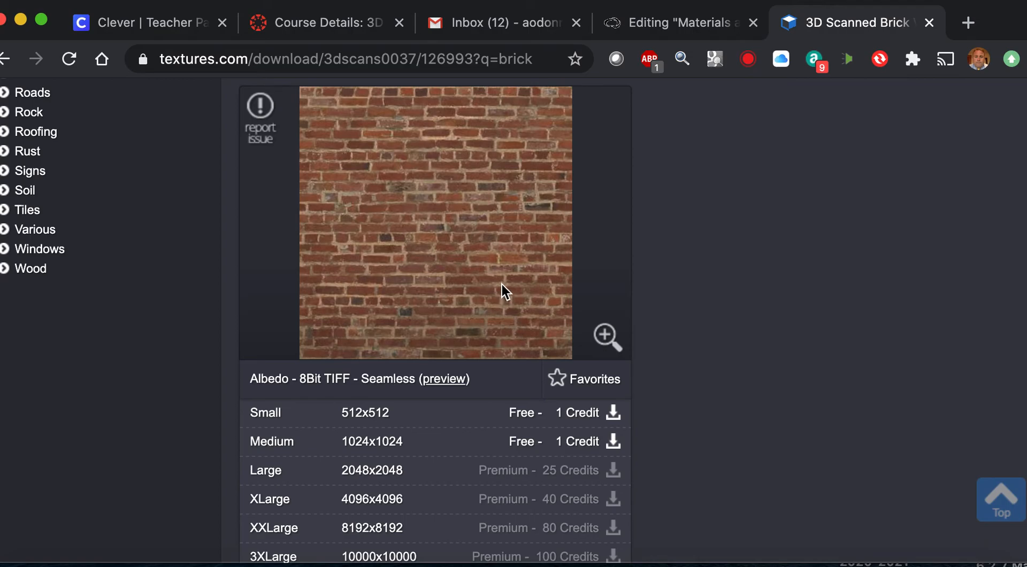
pyautogui.click(529, 447)
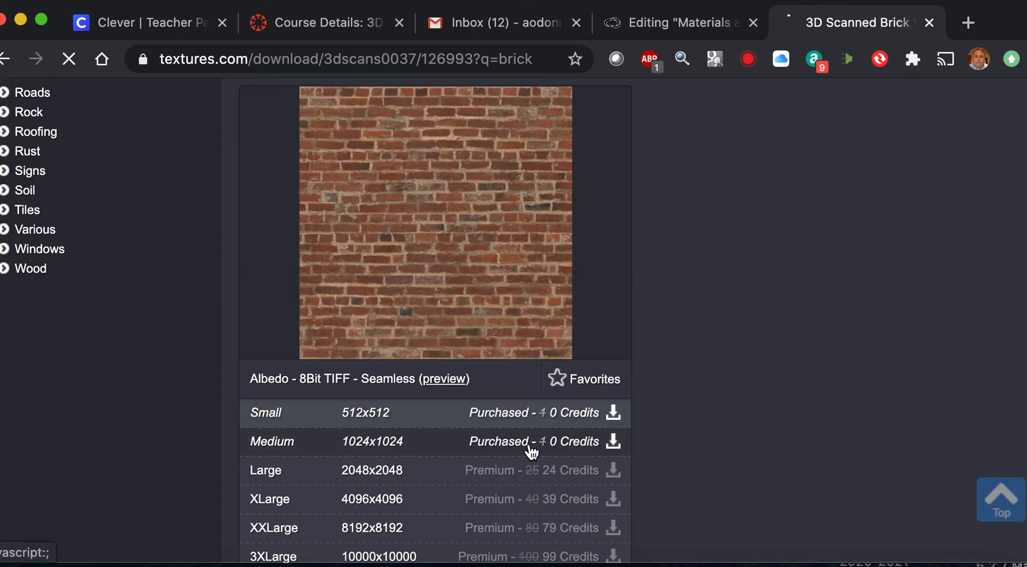
# Download the brick wall's Displacement map in the free Medium 1024x1024 size.
pyautogui.scroll(-5, 553, 451)
pyautogui.scroll(-5, 553, 443)
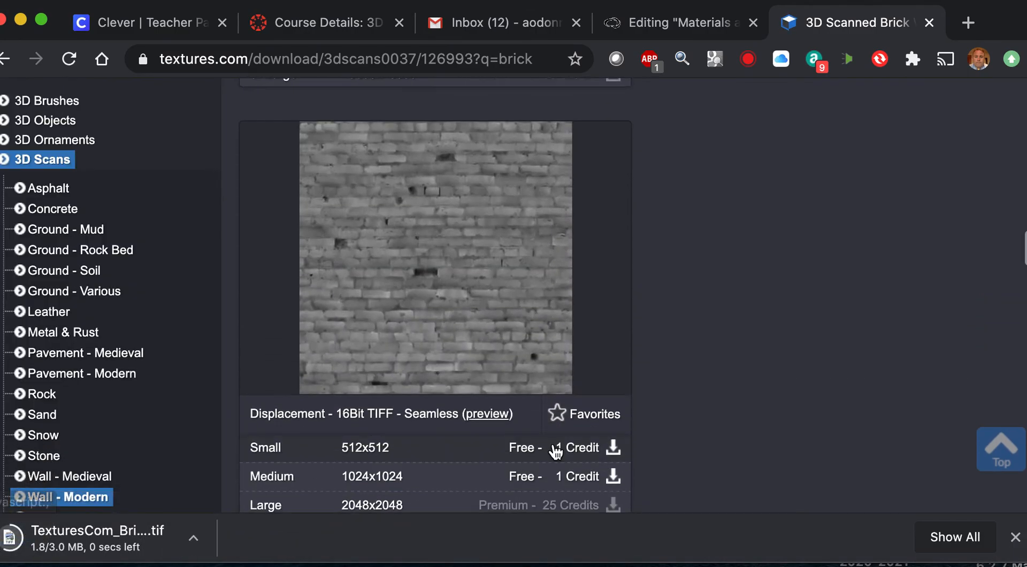
pyautogui.click(526, 353)
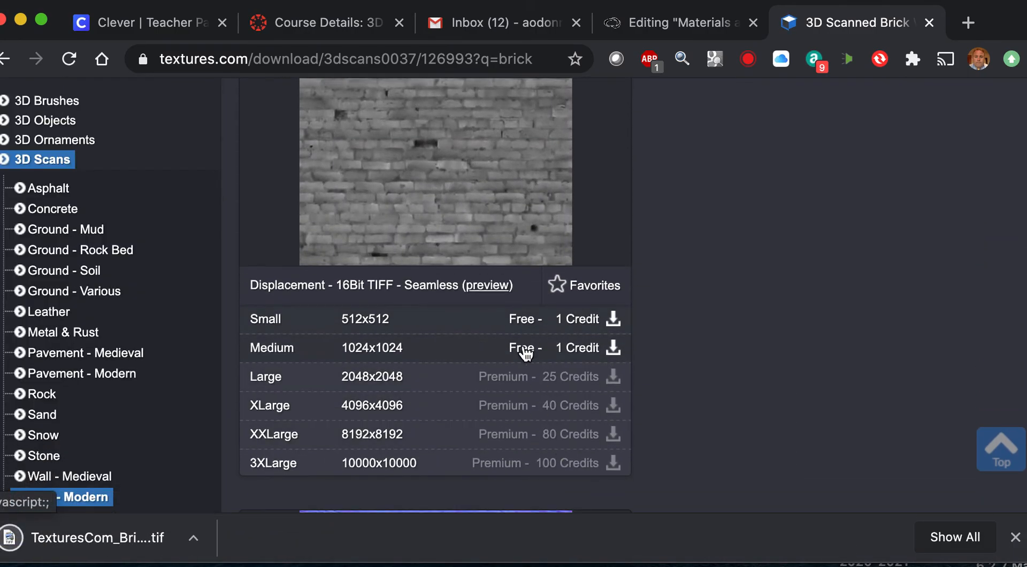
# Download the brick wall's Normalmap in the free Medium 1024x1024 size.
pyautogui.scroll(-4, 525, 354)
pyautogui.scroll(-4, 524, 351)
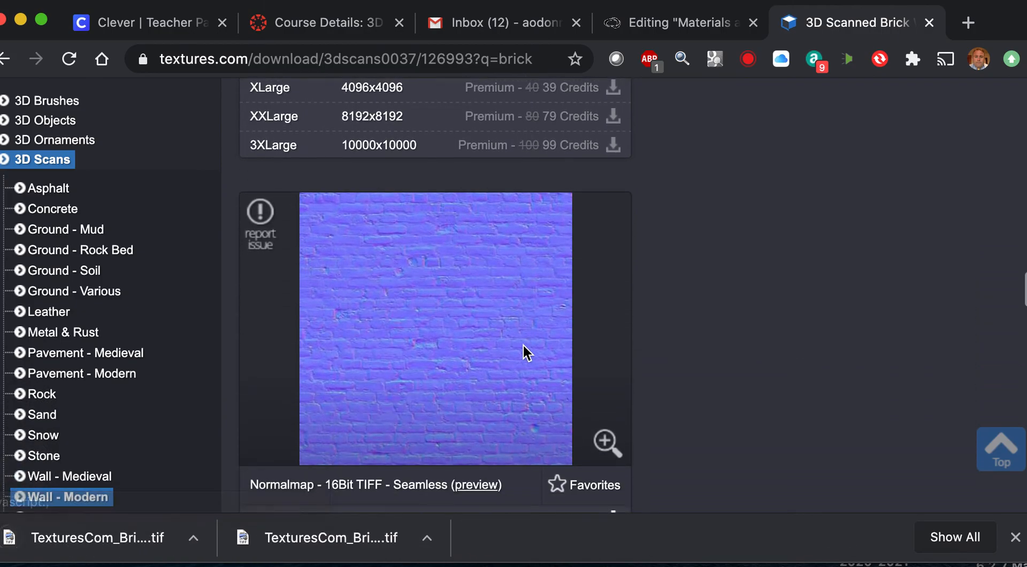
pyautogui.scroll(-1, 523, 345)
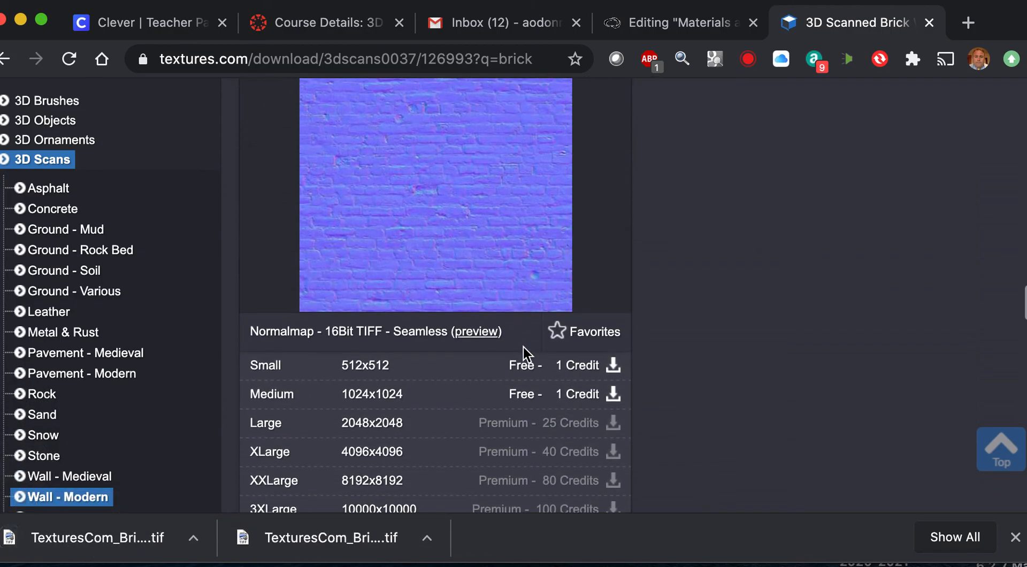
pyautogui.click(531, 399)
# Download the brick wall's Roughness map in the free Medium 1024x1024 size.
pyautogui.scroll(-1, 531, 401)
pyautogui.scroll(-8, 530, 399)
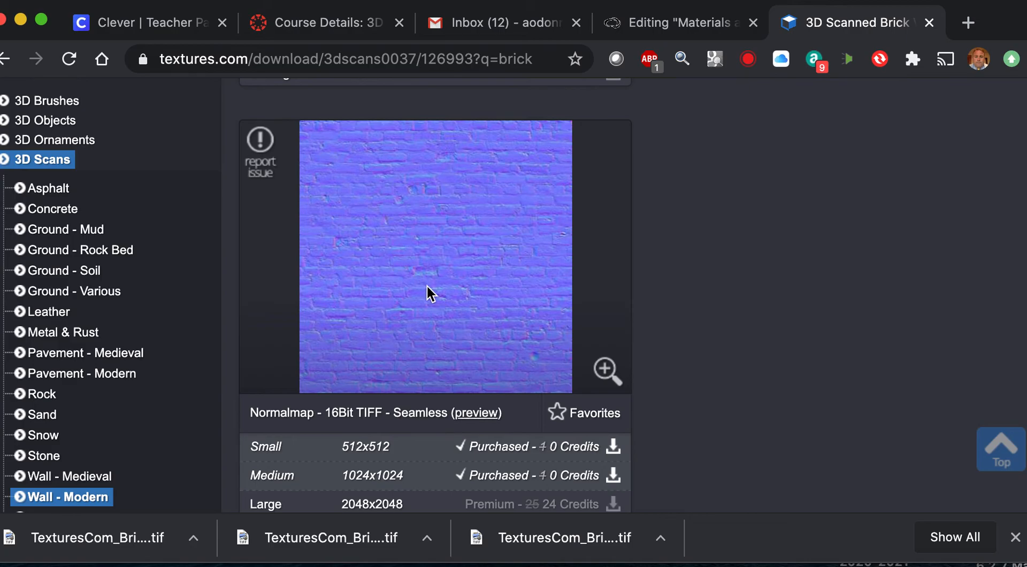
pyautogui.scroll(-3, 426, 291)
pyautogui.scroll(-2, 426, 292)
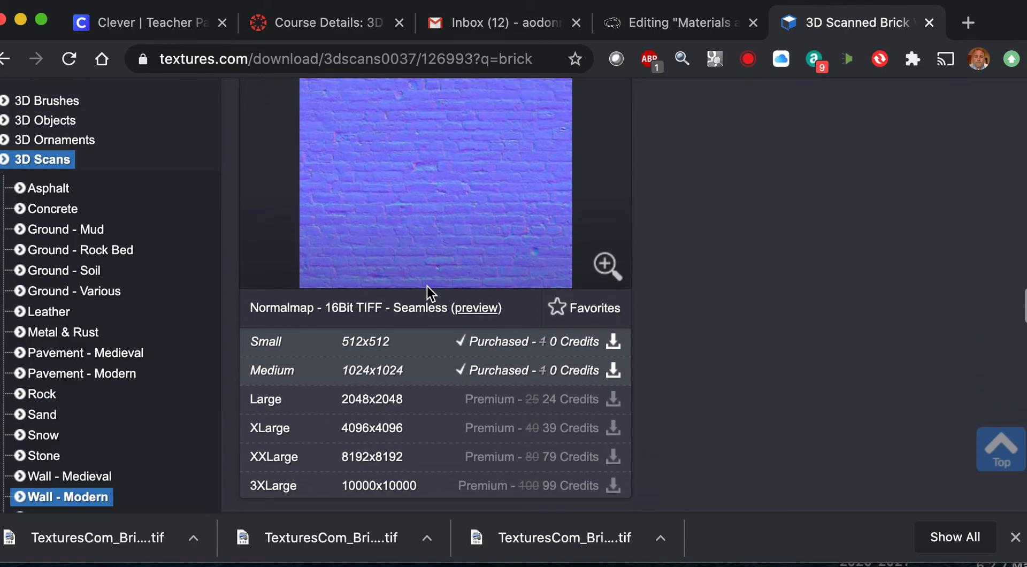
pyautogui.scroll(-1, 431, 293)
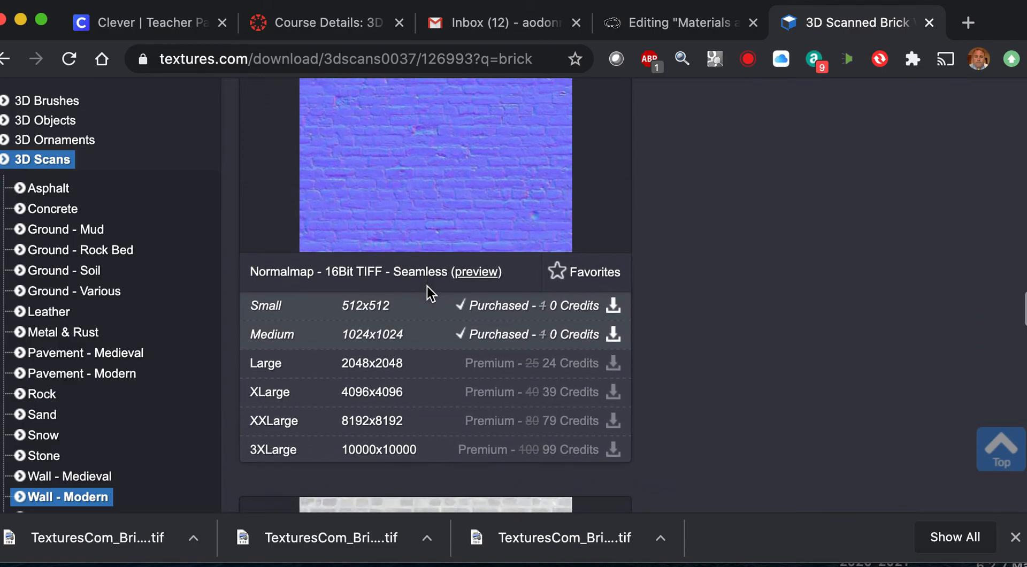
pyautogui.scroll(-4, 428, 293)
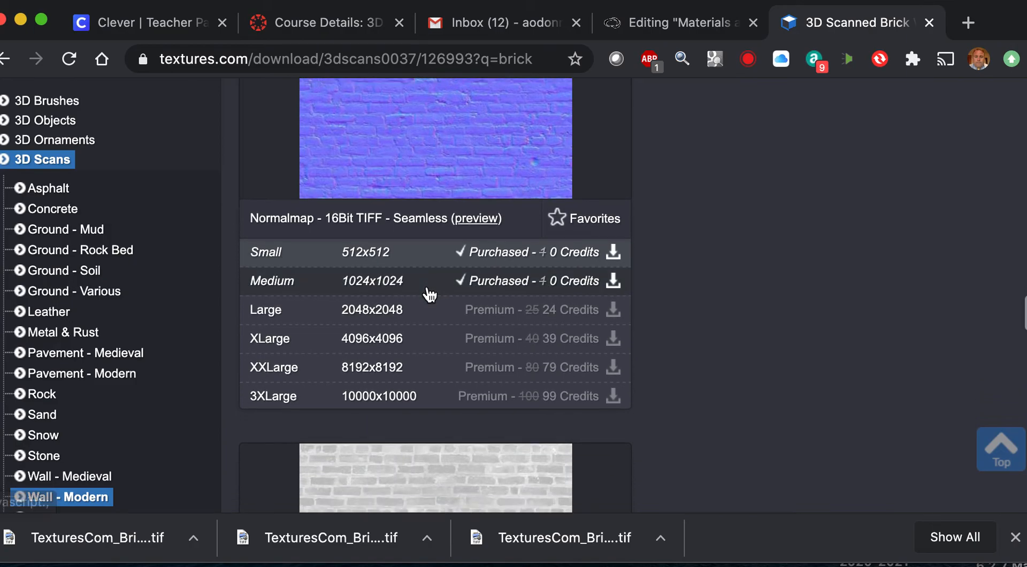
pyautogui.scroll(-10, 429, 295)
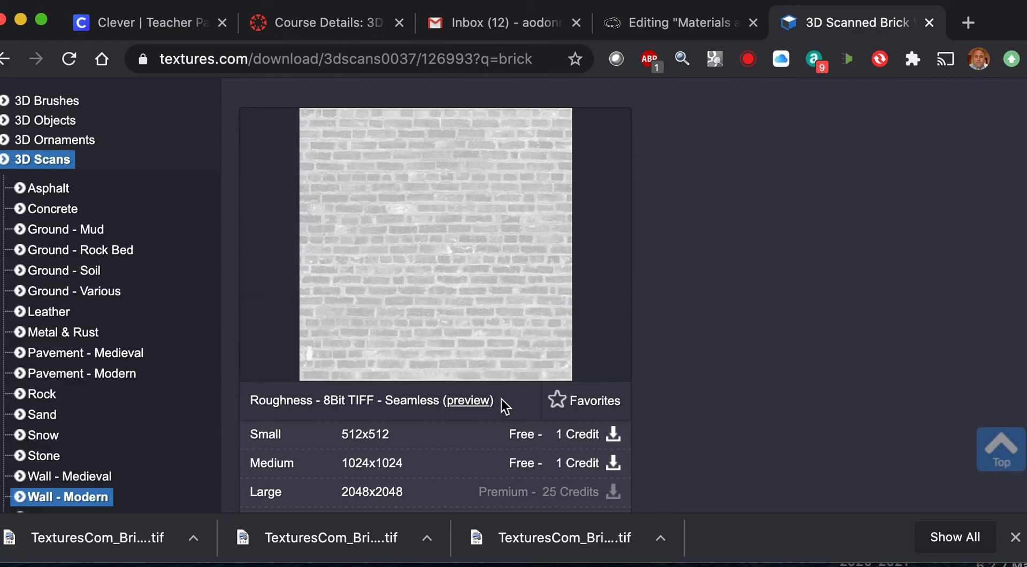
pyautogui.click(532, 464)
# Download the brick wall's AO map in the free Medium 1024x1024 size.
pyautogui.scroll(-15, 532, 430)
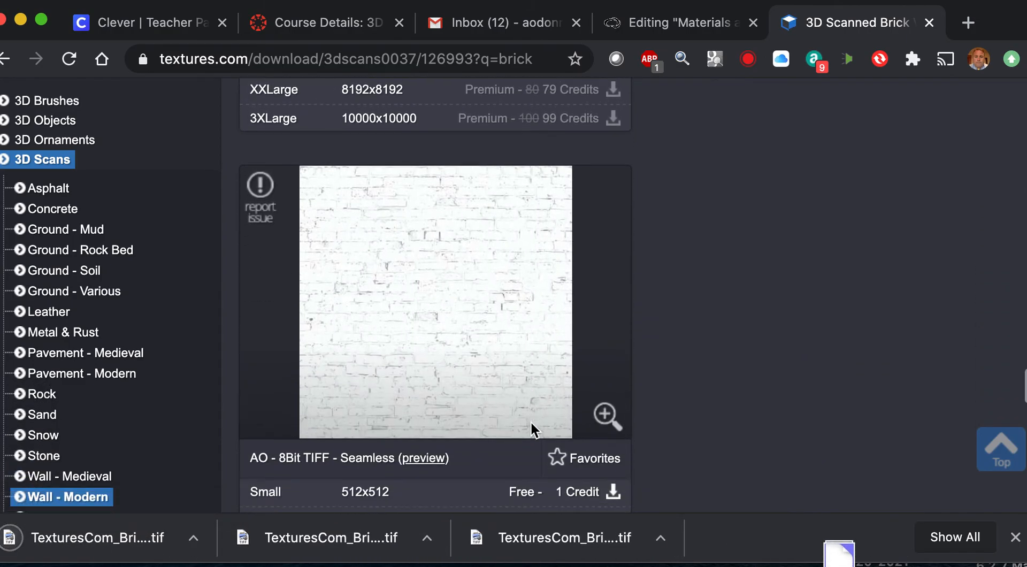
pyautogui.scroll(-2, 530, 420)
pyautogui.scroll(1, 514, 395)
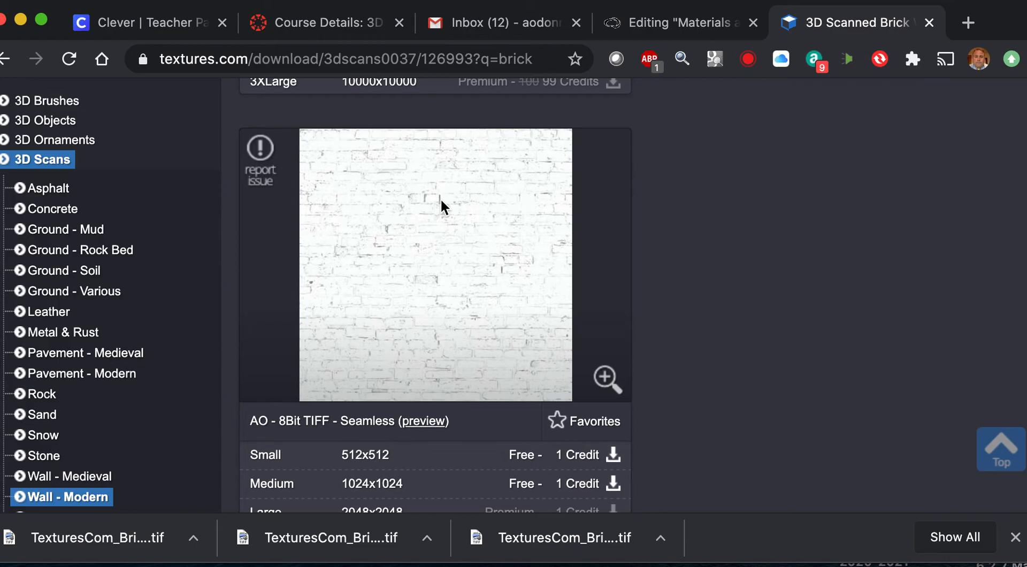
pyautogui.scroll(-6, 488, 296)
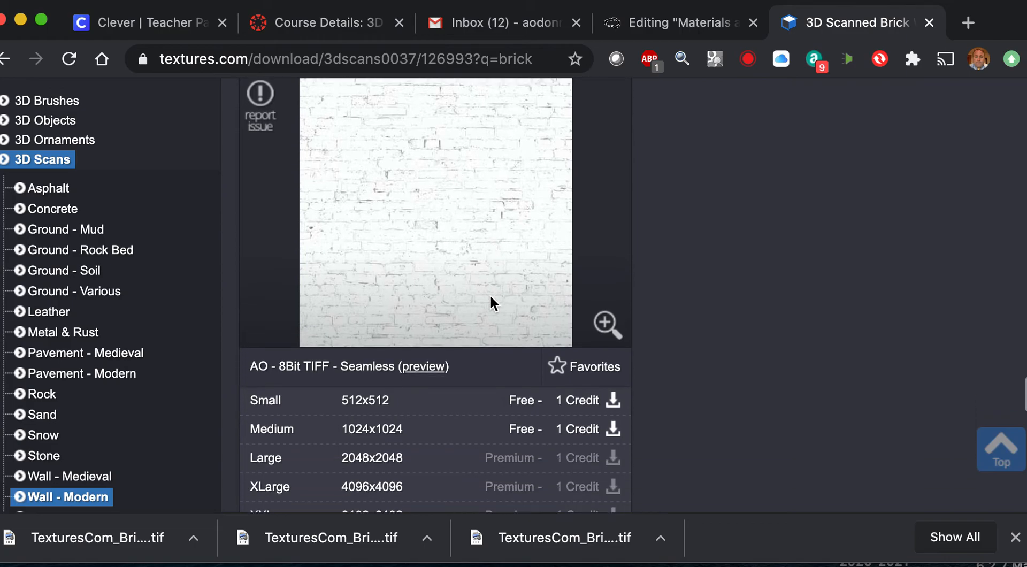
pyautogui.scroll(1, 490, 302)
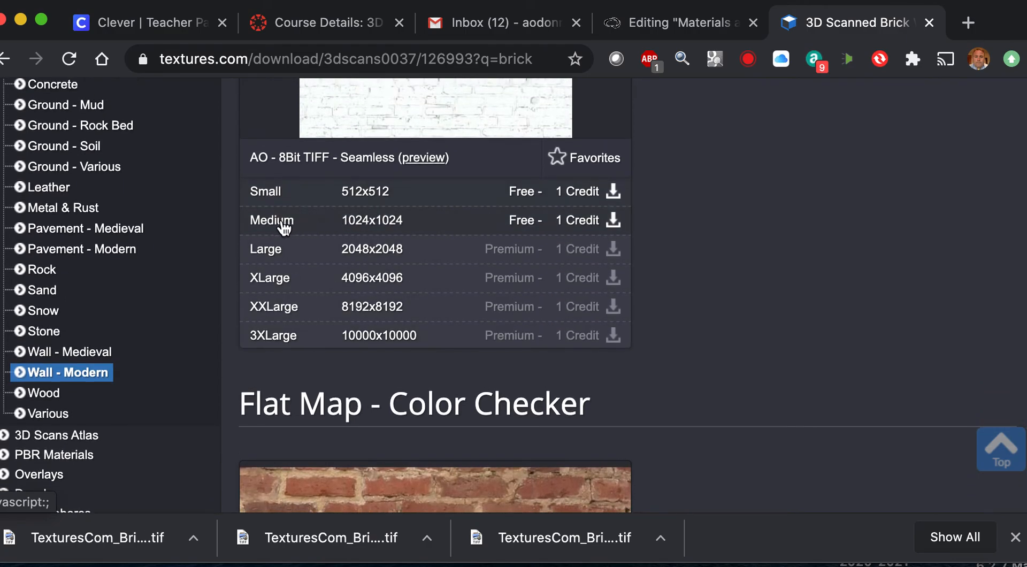
pyautogui.click(281, 224)
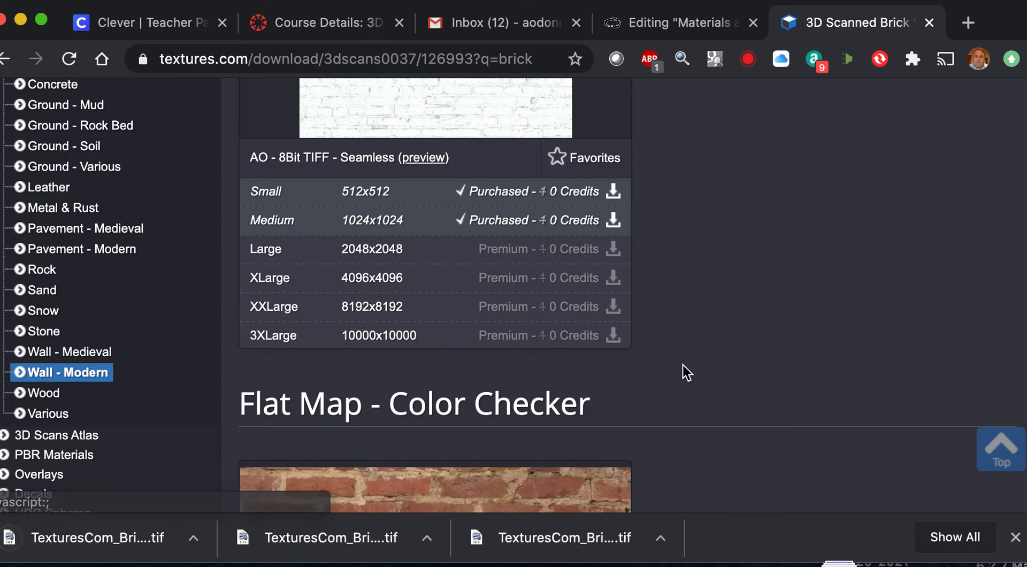
# Examine the Color Checker image, its download sizes and the keywords at the end of the texture page.
pyautogui.scroll(-8, 682, 369)
pyautogui.scroll(-1, 682, 365)
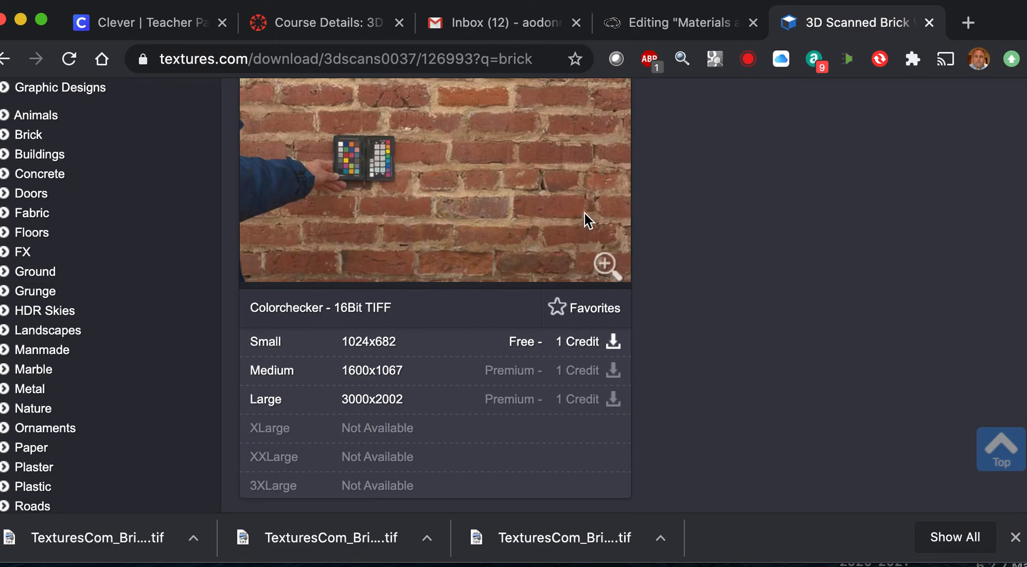
pyautogui.scroll(-6, 598, 245)
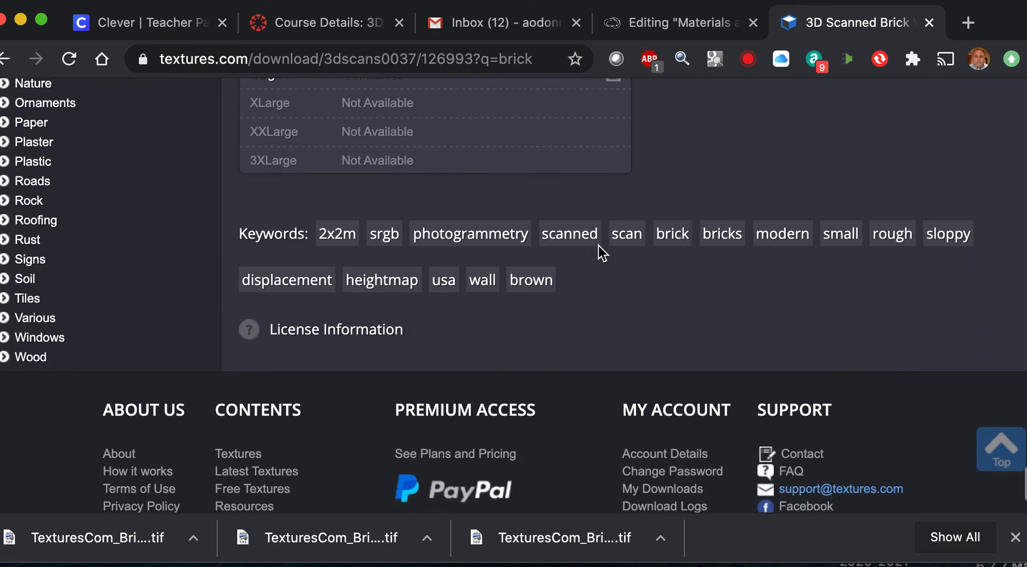
# Switch to the Clara.io scene editor and show the General workspace with the realistic perspective view maximized.
pyautogui.scroll(2, 598, 245)
pyautogui.scroll(1, 598, 246)
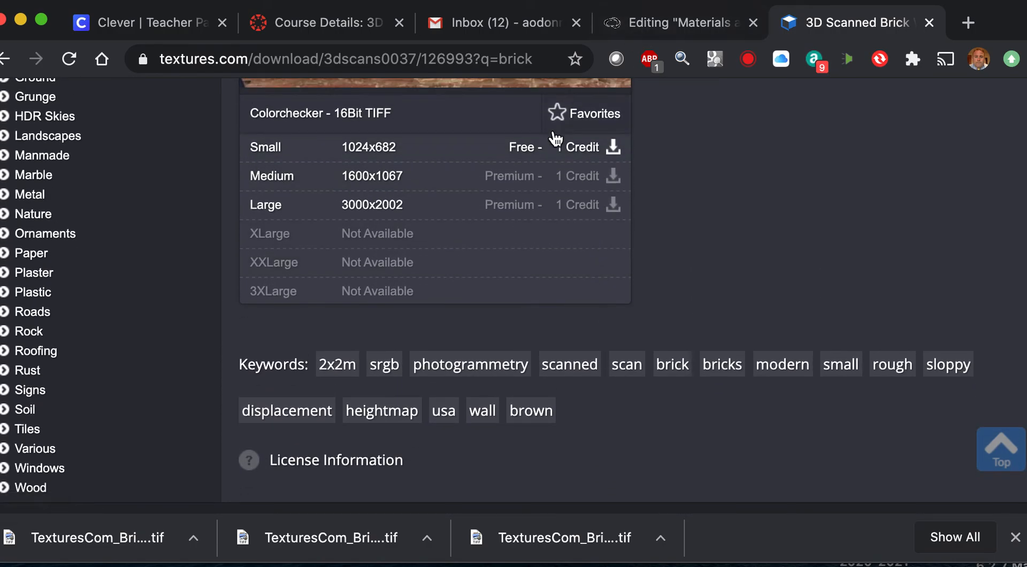
pyautogui.click(649, 22)
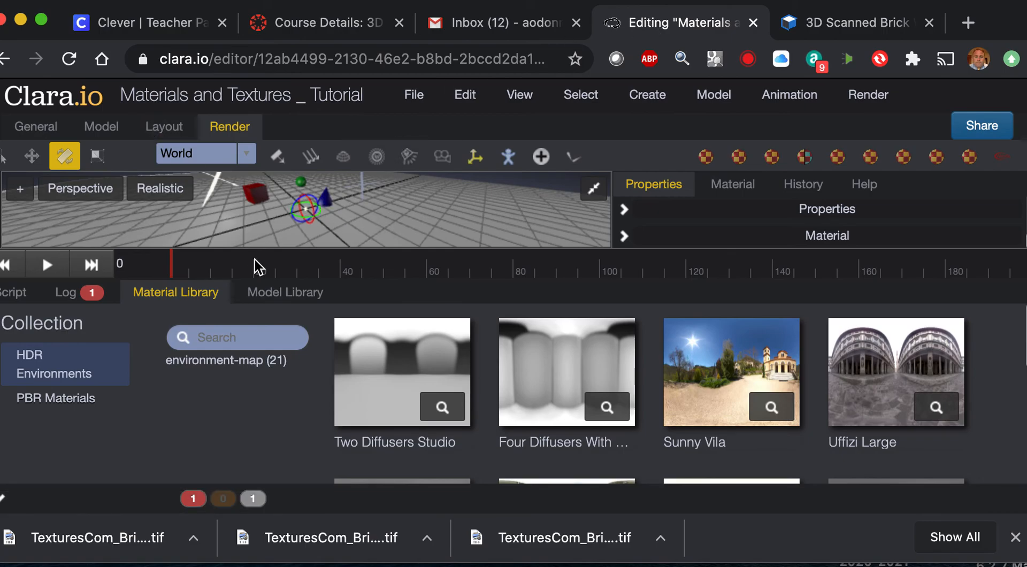
pyautogui.click(35, 127)
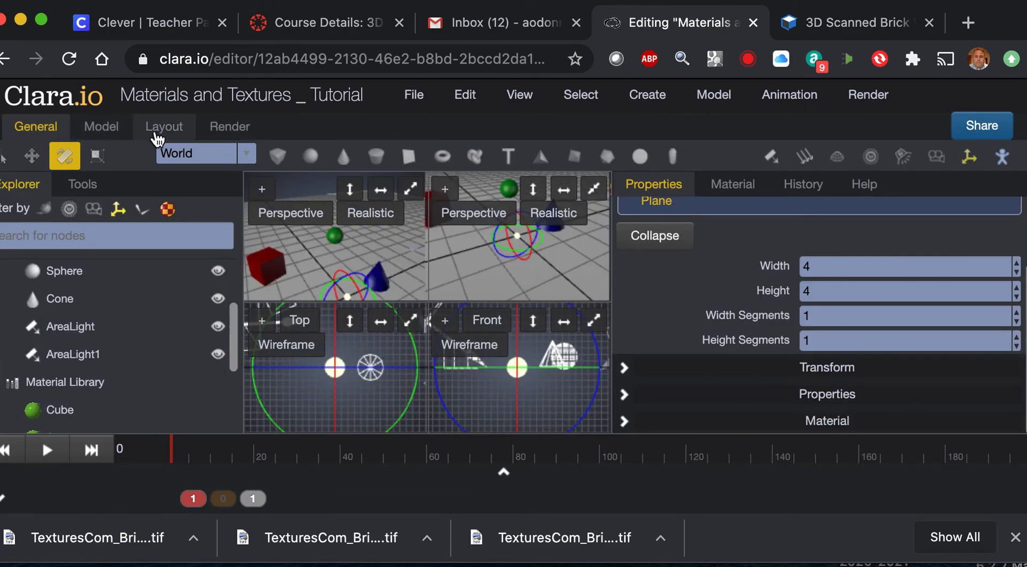
pyautogui.click(593, 188)
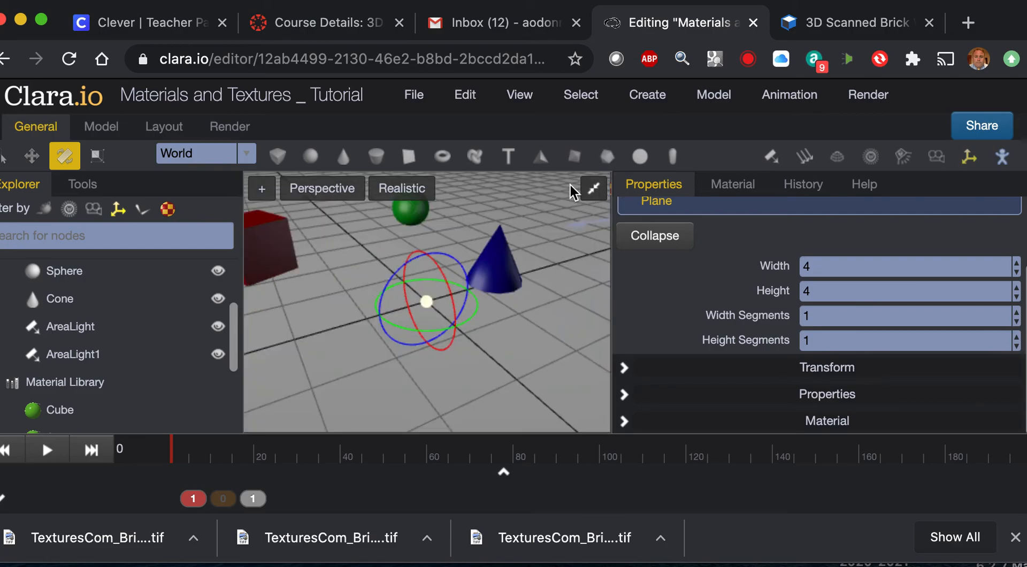
pyautogui.click(342, 284)
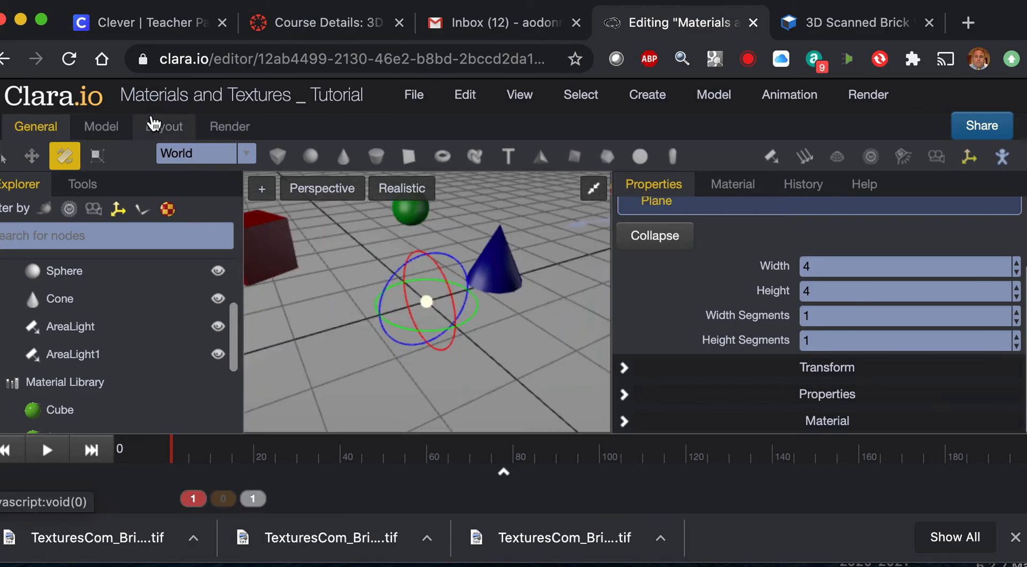
pyautogui.click(160, 127)
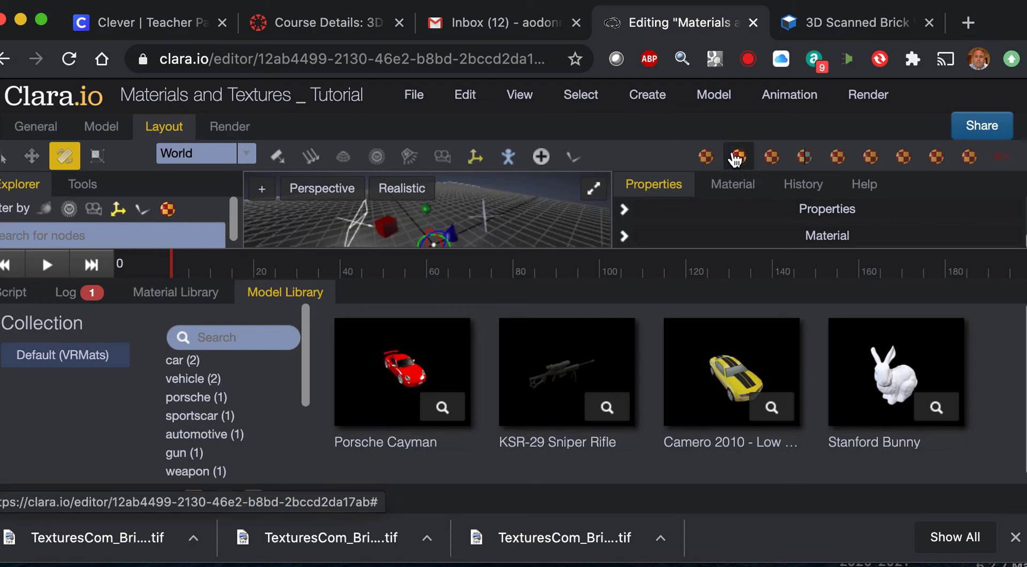
pyautogui.click(32, 127)
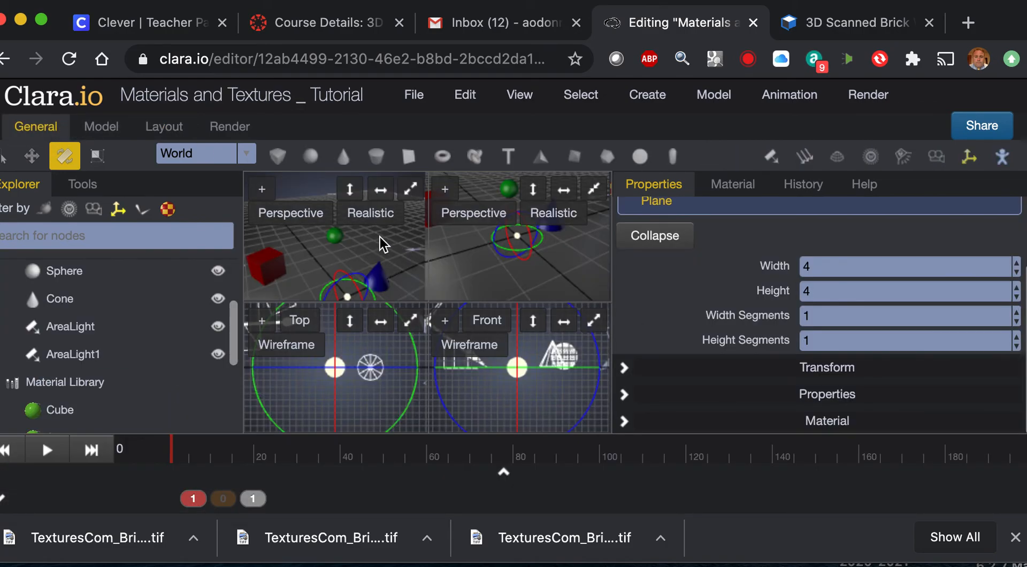
pyautogui.click(594, 189)
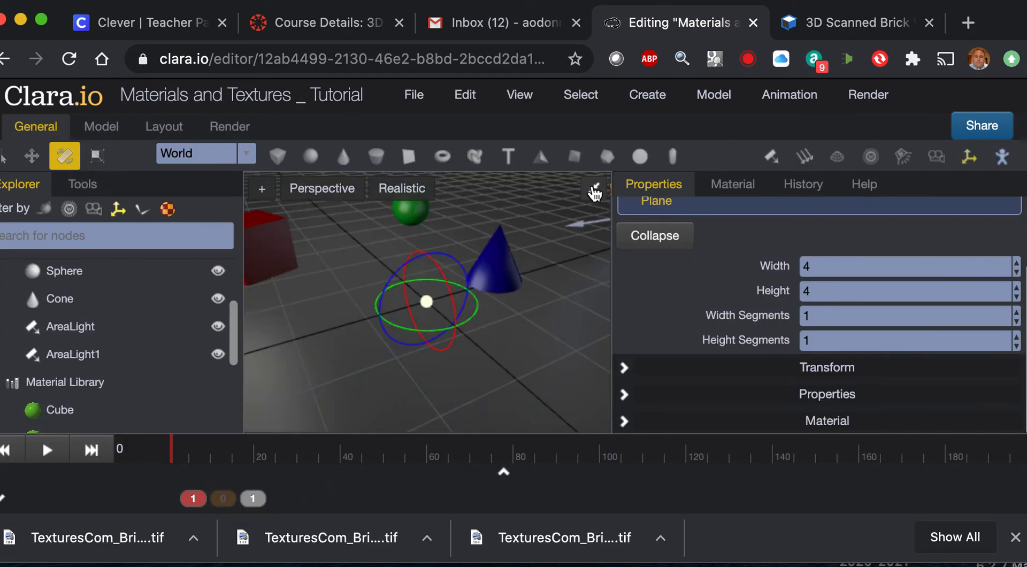
# Set the Diffuse color of the plane's Standard material to magenta #f50ef9.
pyautogui.scroll(-2, 525, 286)
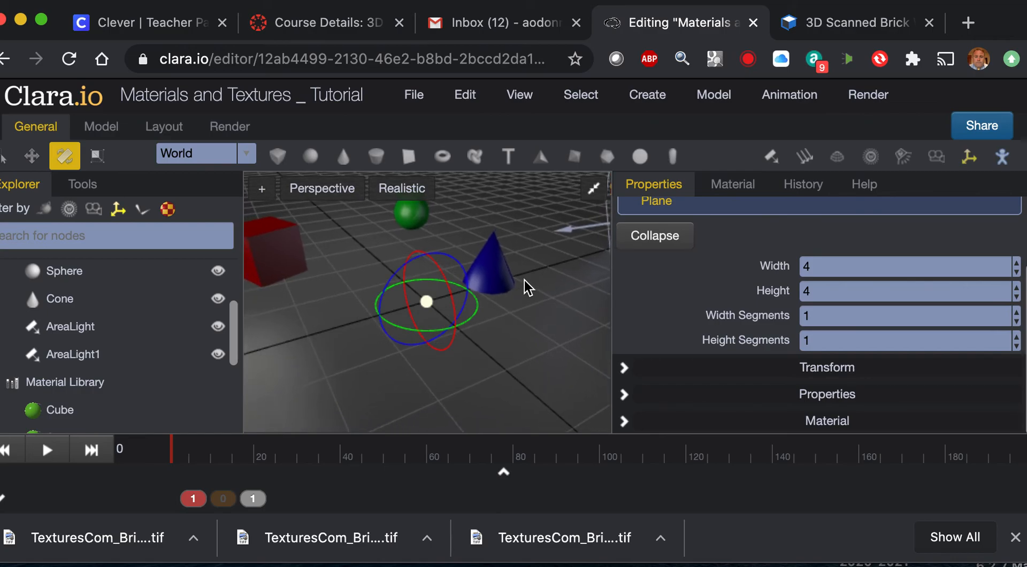
pyautogui.scroll(-2, 526, 286)
pyautogui.scroll(3, 737, 315)
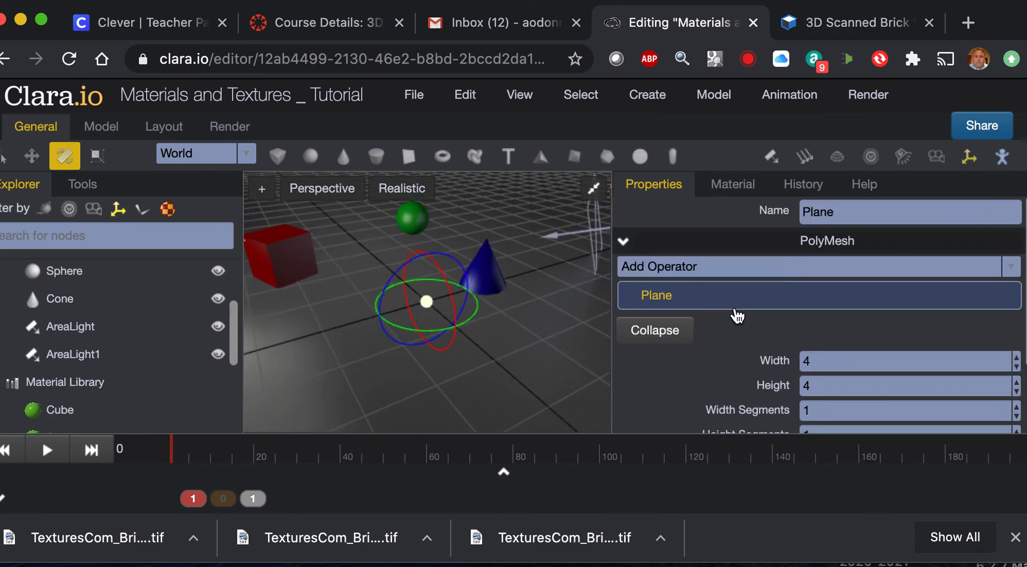
pyautogui.click(732, 184)
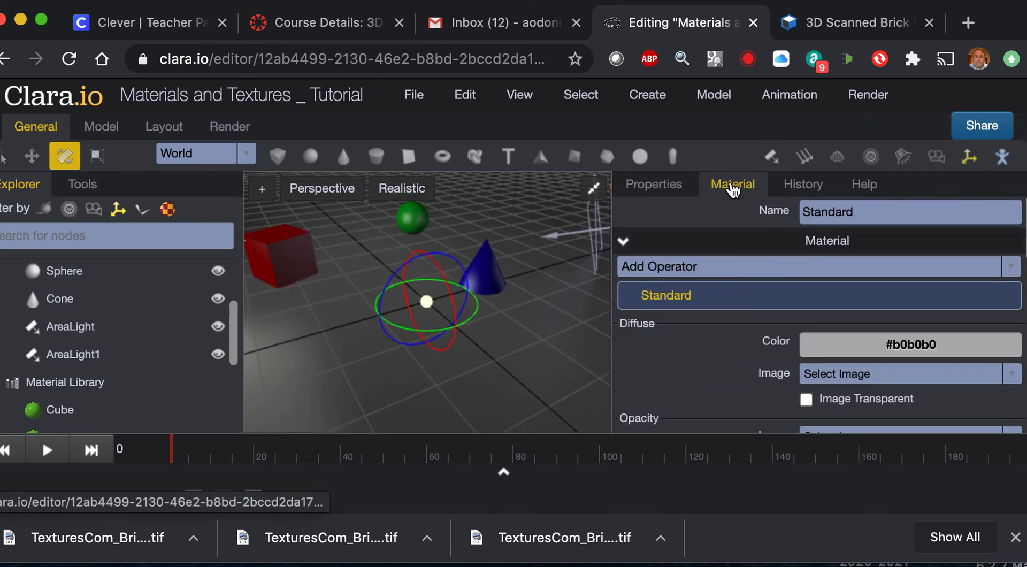
pyautogui.click(862, 344)
pyautogui.moveTo(919, 456); pyautogui.dragTo(921, 444)
pyautogui.moveTo(869, 392); pyautogui.dragTo(895, 362)
pyautogui.moveTo(925, 448); pyautogui.dragTo(920, 378)
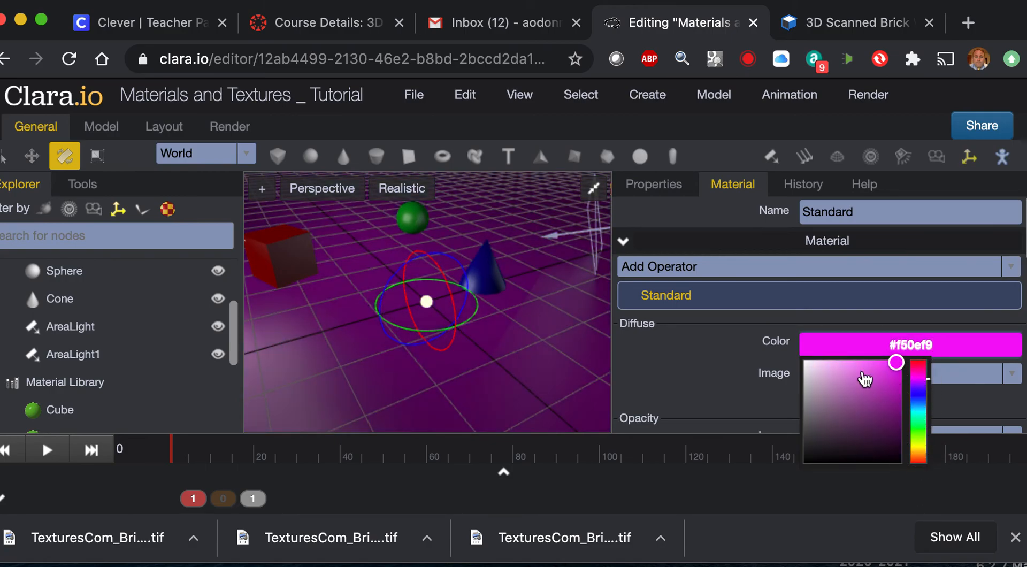
pyautogui.click(721, 338)
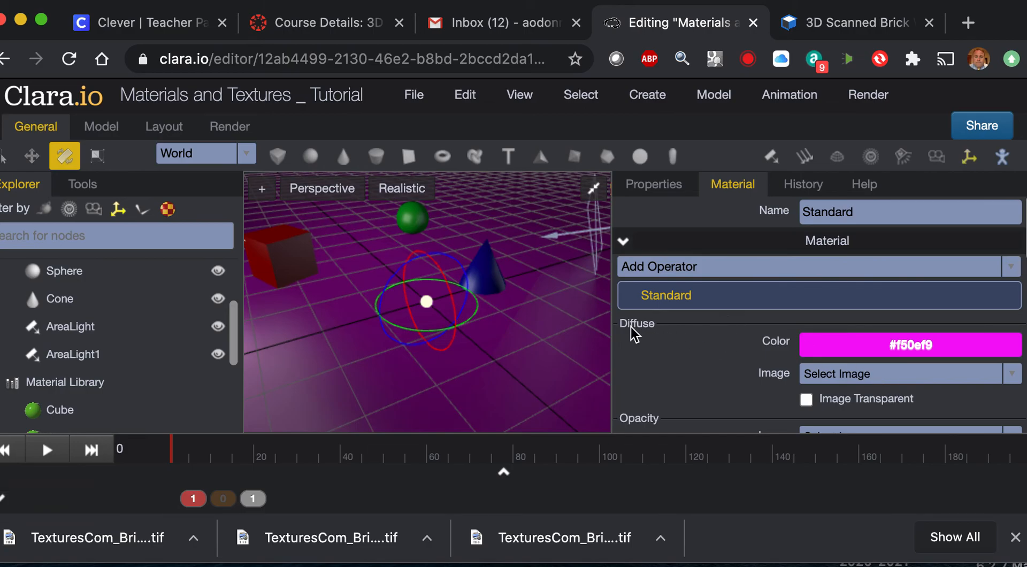
# Examine the Standard material's Diffuse, Opacity, Specular and Ambient settings.
pyautogui.scroll(-2, 648, 333)
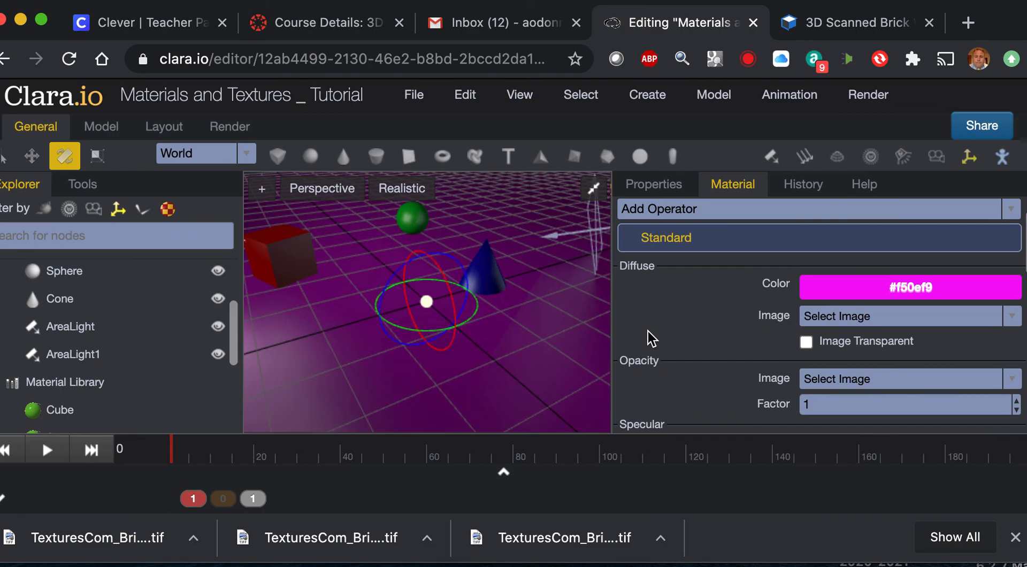
pyautogui.scroll(1, 647, 331)
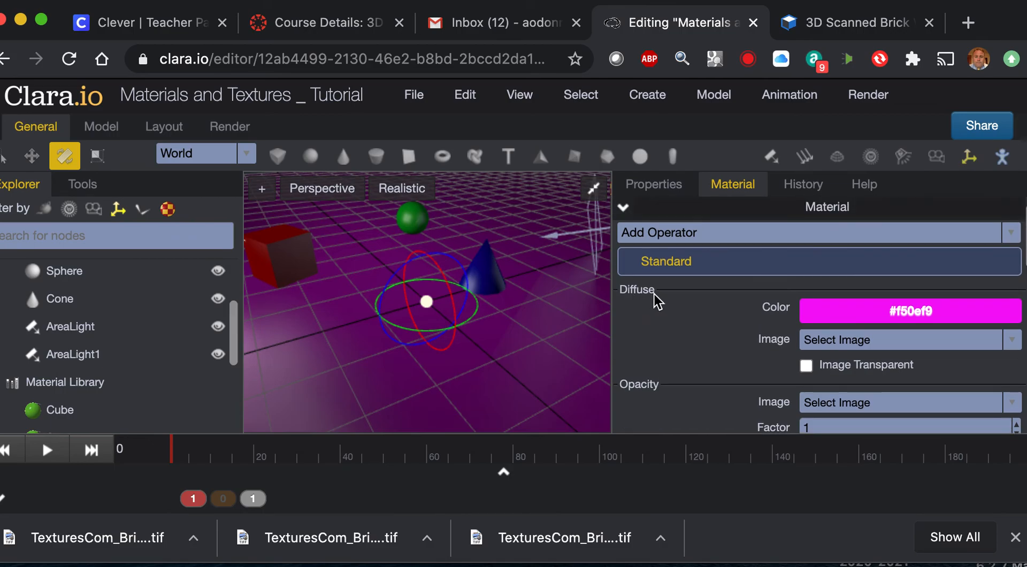
pyautogui.scroll(-1, 649, 294)
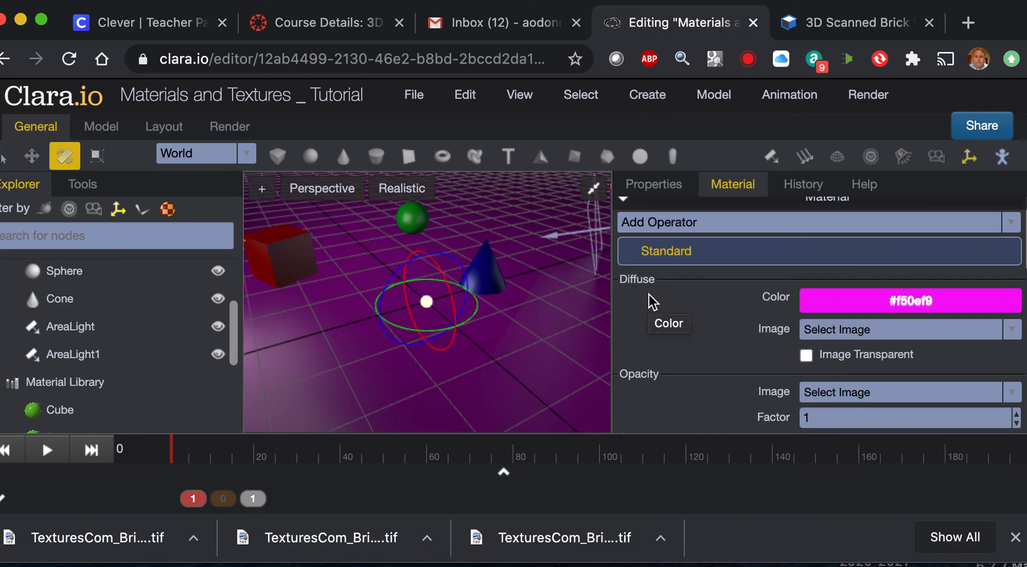
pyautogui.scroll(1, 649, 294)
pyautogui.scroll(-1, 652, 295)
pyautogui.scroll(-3, 657, 295)
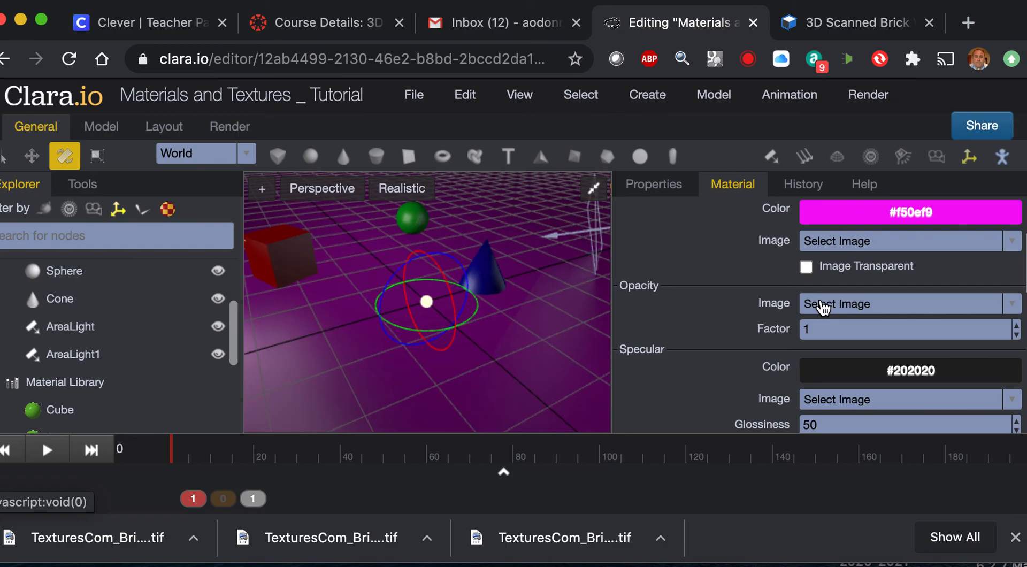
pyautogui.scroll(-3, 824, 305)
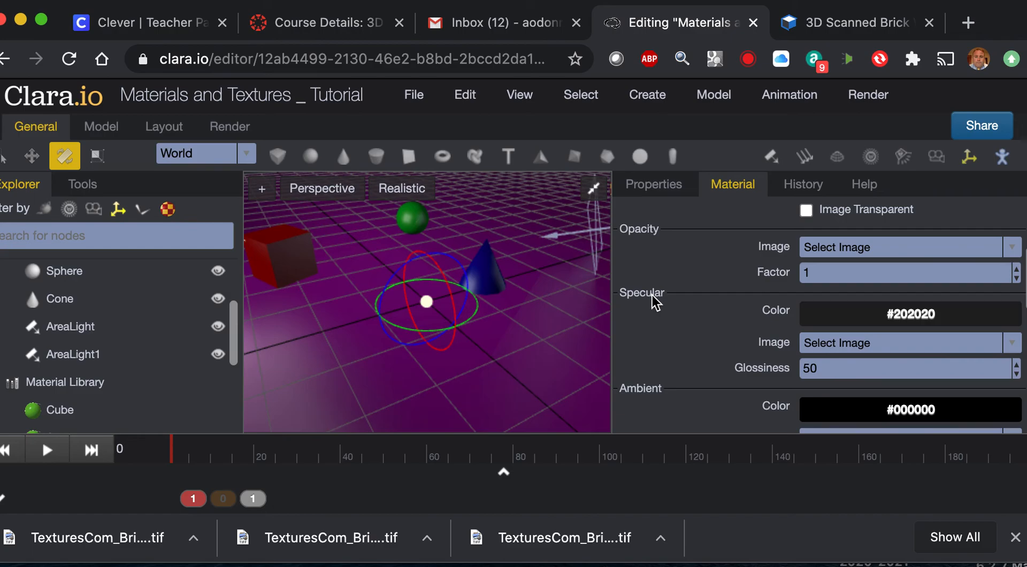
pyautogui.scroll(-1, 691, 313)
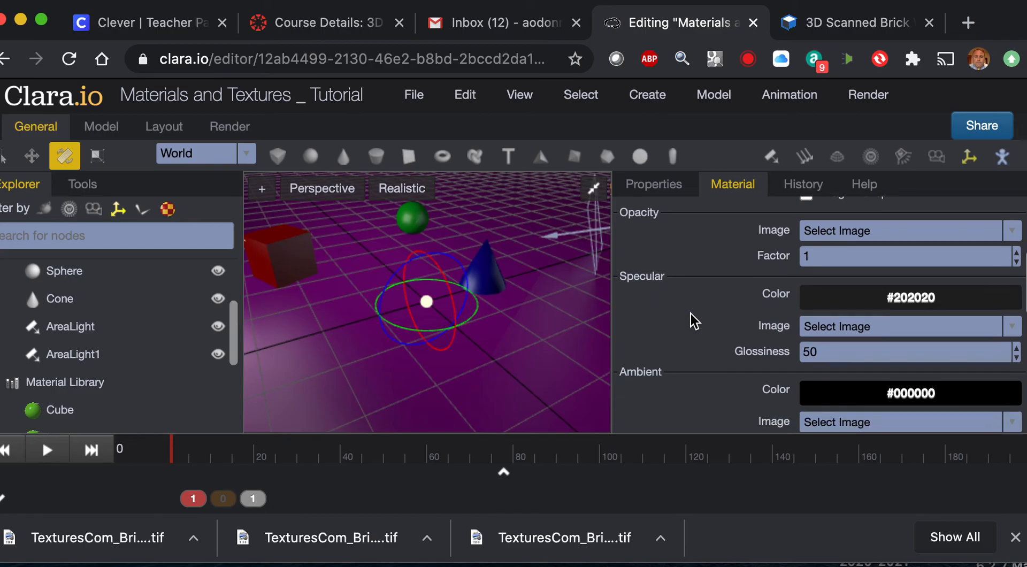
pyautogui.scroll(-1, 690, 313)
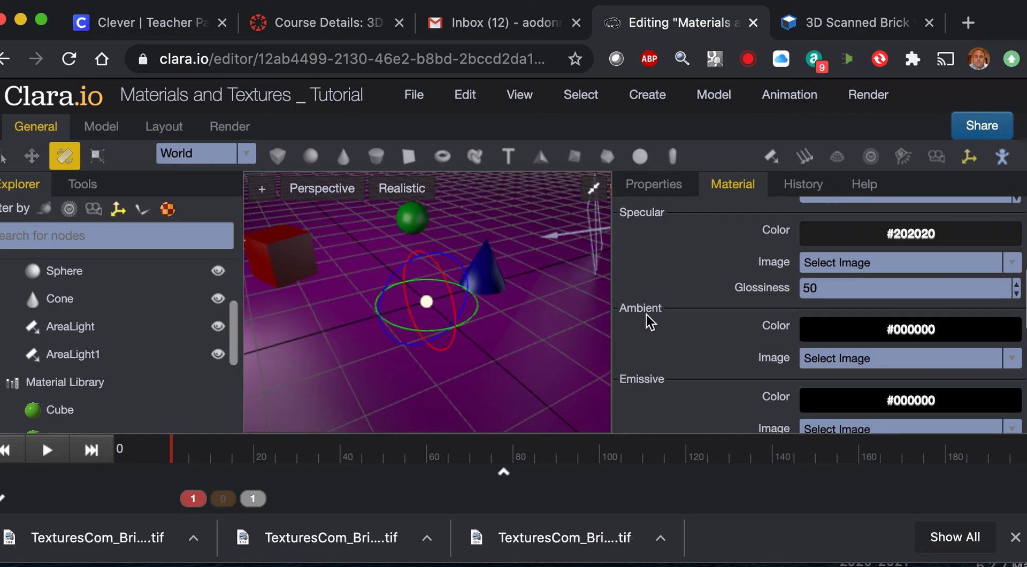
# Examine the material's Emissive, Bump, Normal, Reflection/Refraction, Cube Map and Physical settings.
pyautogui.scroll(-1, 663, 337)
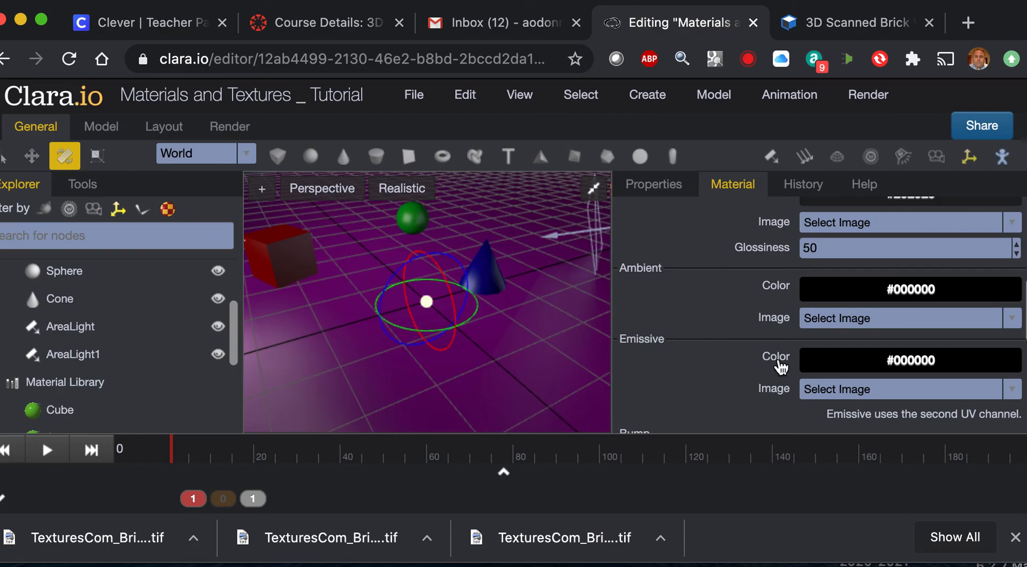
pyautogui.scroll(-3, 692, 357)
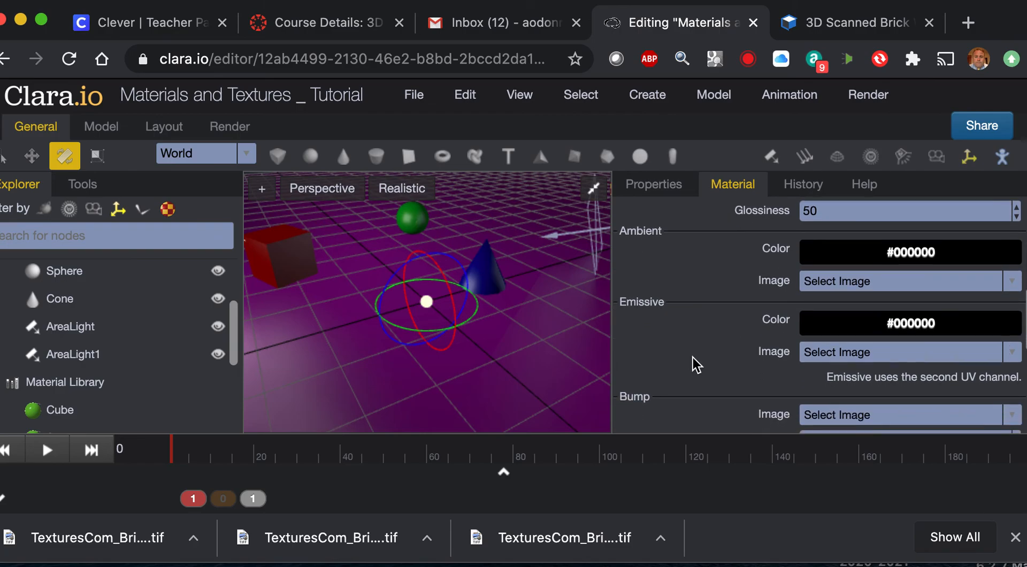
pyautogui.scroll(-1, 692, 357)
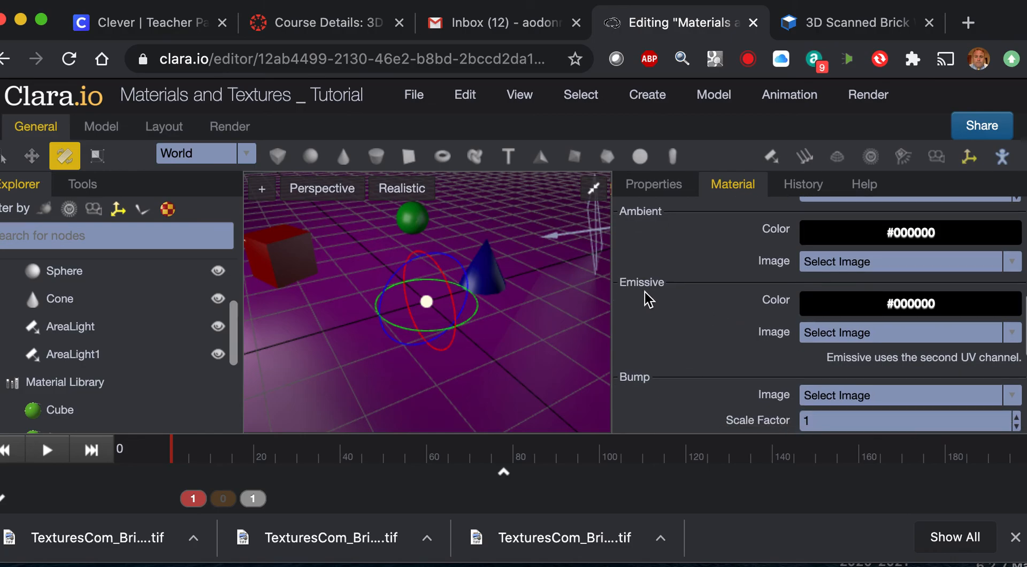
pyautogui.scroll(1, 687, 303)
pyautogui.scroll(-3, 686, 302)
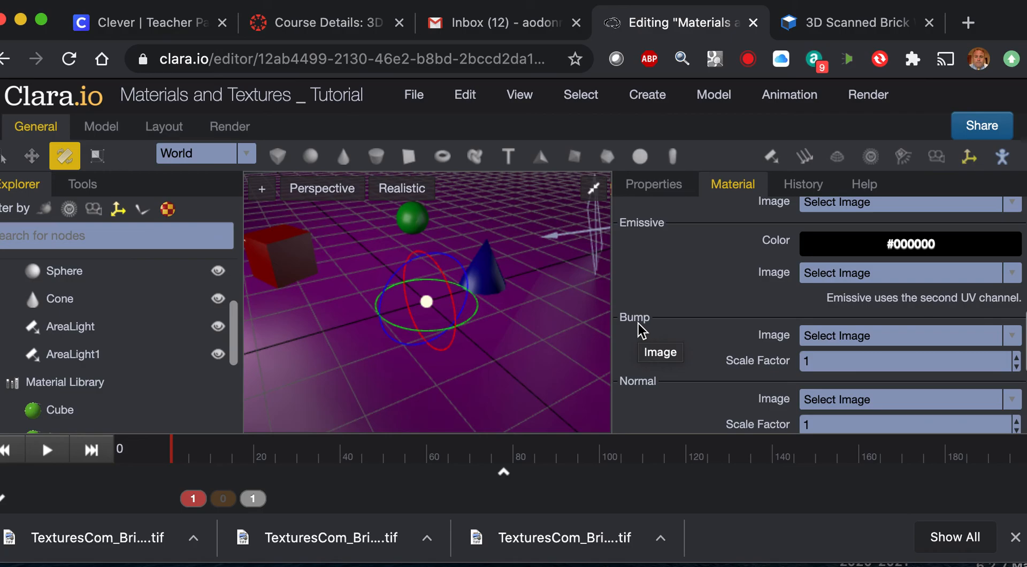
pyautogui.scroll(-1, 638, 323)
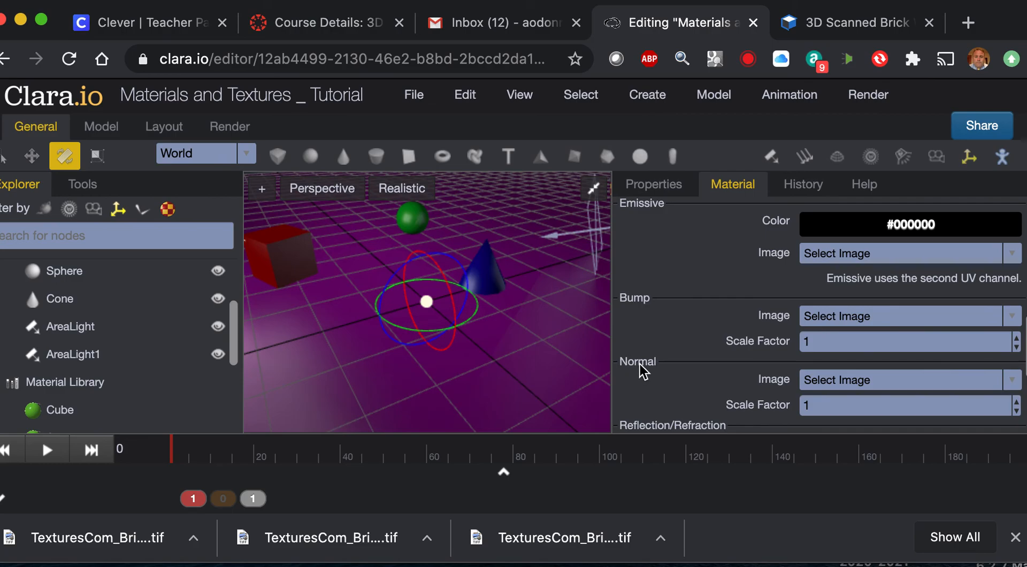
pyautogui.scroll(-1, 656, 367)
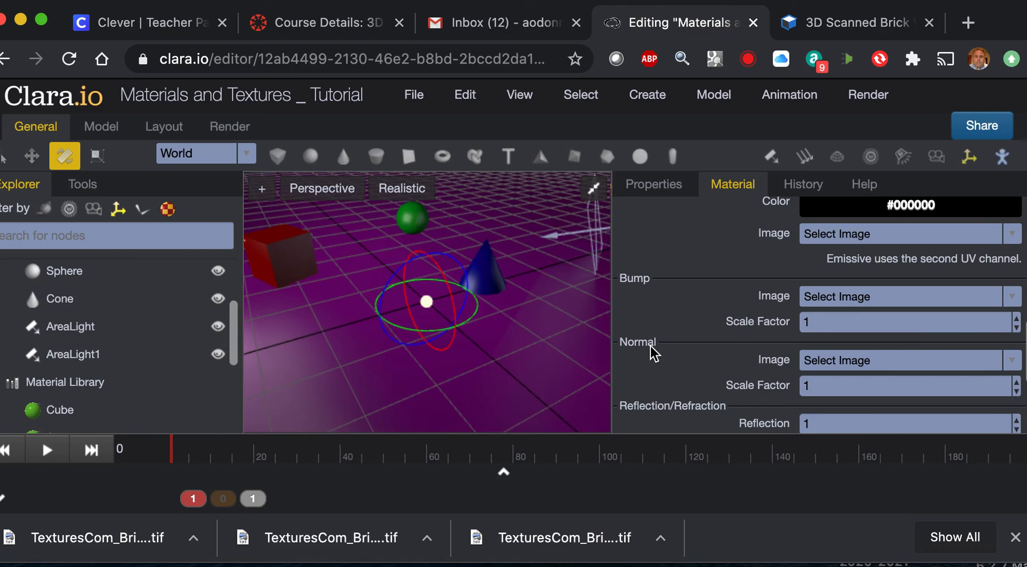
pyautogui.scroll(-2, 650, 350)
pyautogui.scroll(-2, 650, 345)
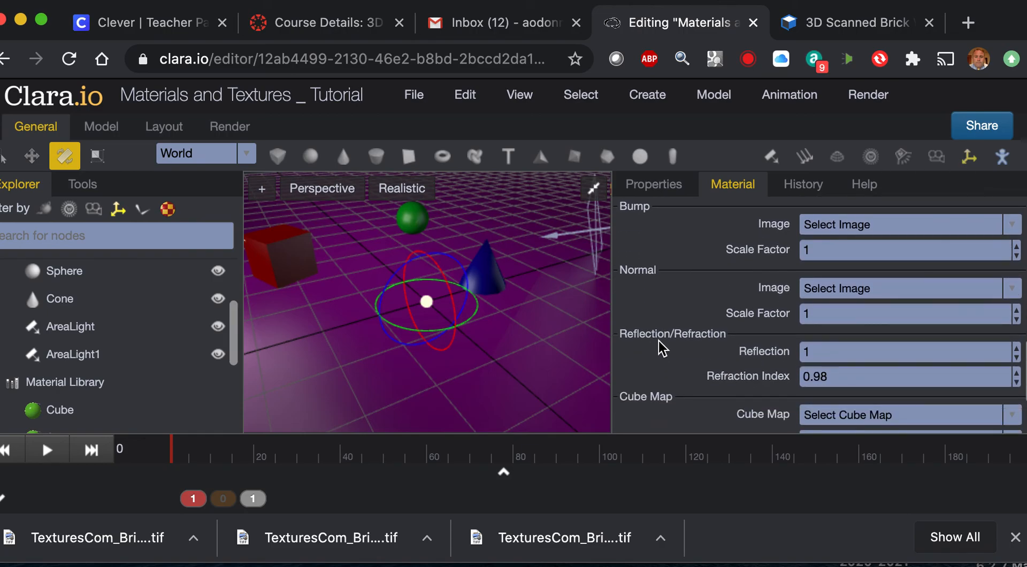
pyautogui.scroll(-1, 705, 348)
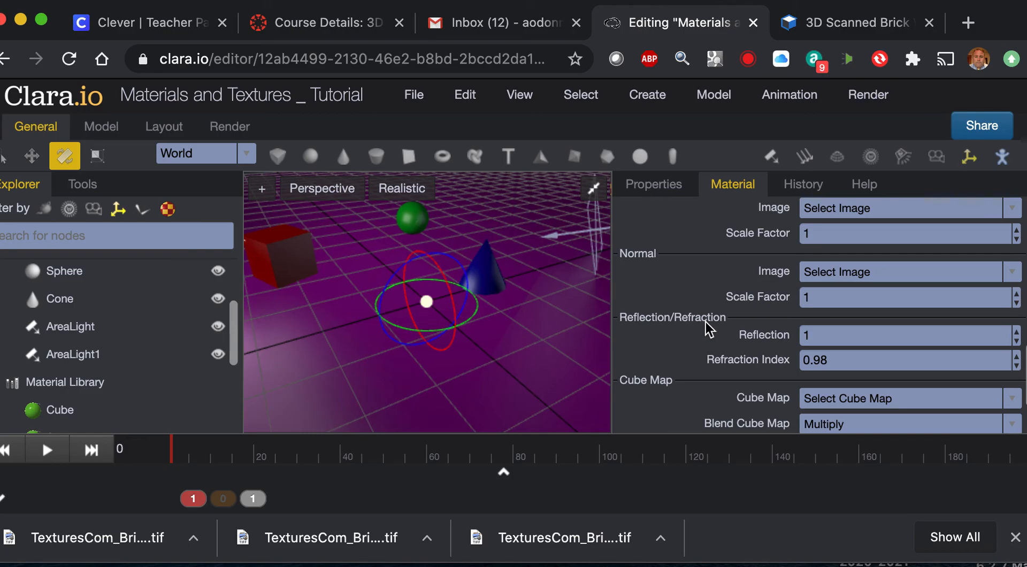
pyautogui.scroll(-1, 708, 323)
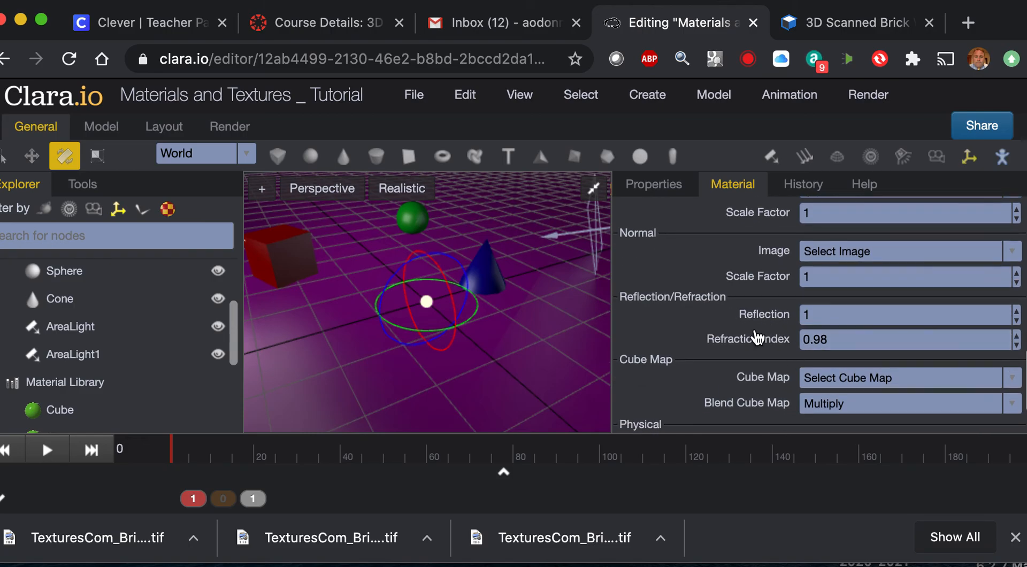
pyautogui.scroll(-3, 698, 314)
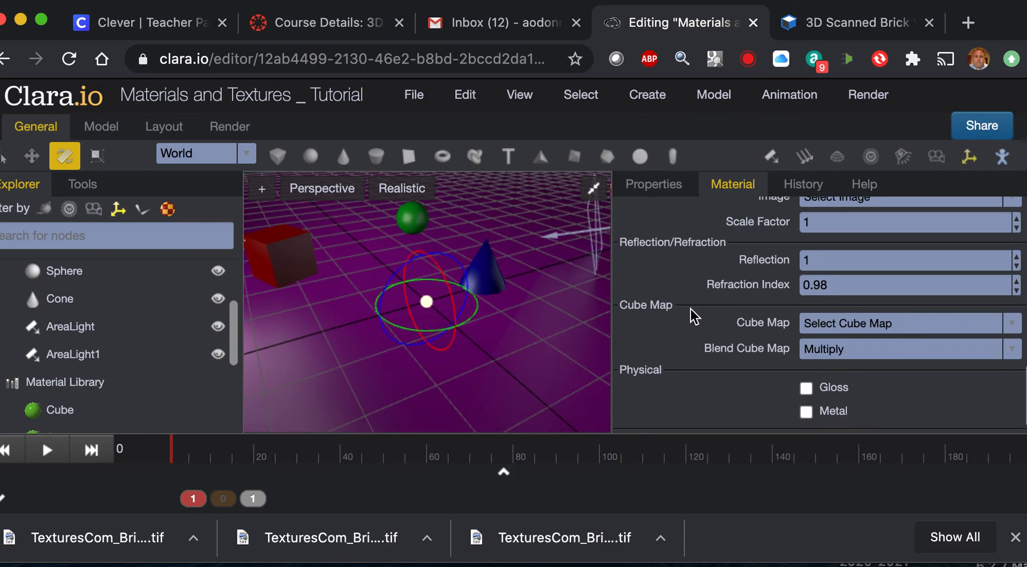
pyautogui.scroll(-1, 682, 322)
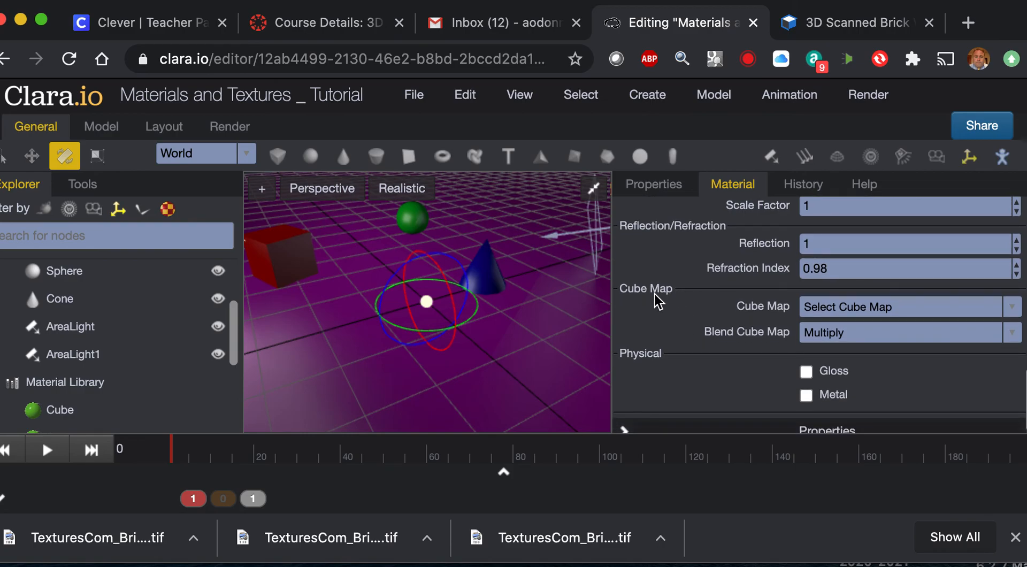
pyautogui.scroll(-1, 660, 323)
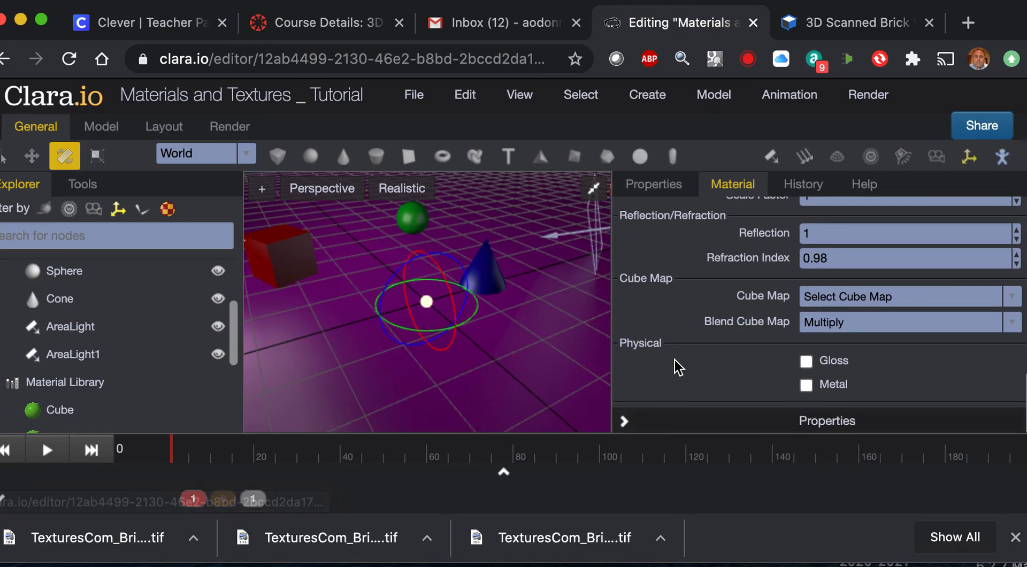
# Check which images are available for the material's Diffuse channel, leaving none selected.
pyautogui.scroll(10, 698, 309)
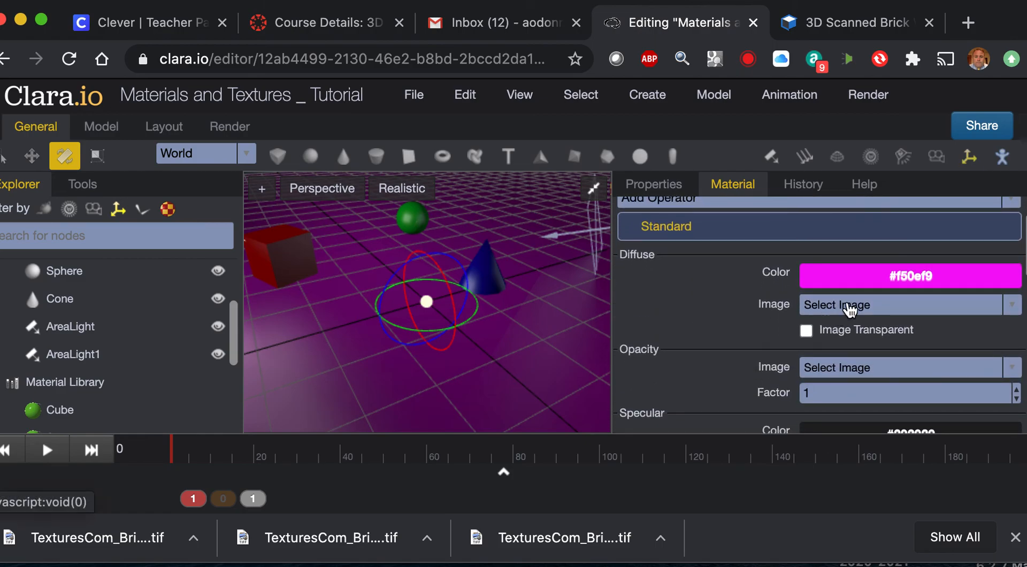
pyautogui.click(880, 308)
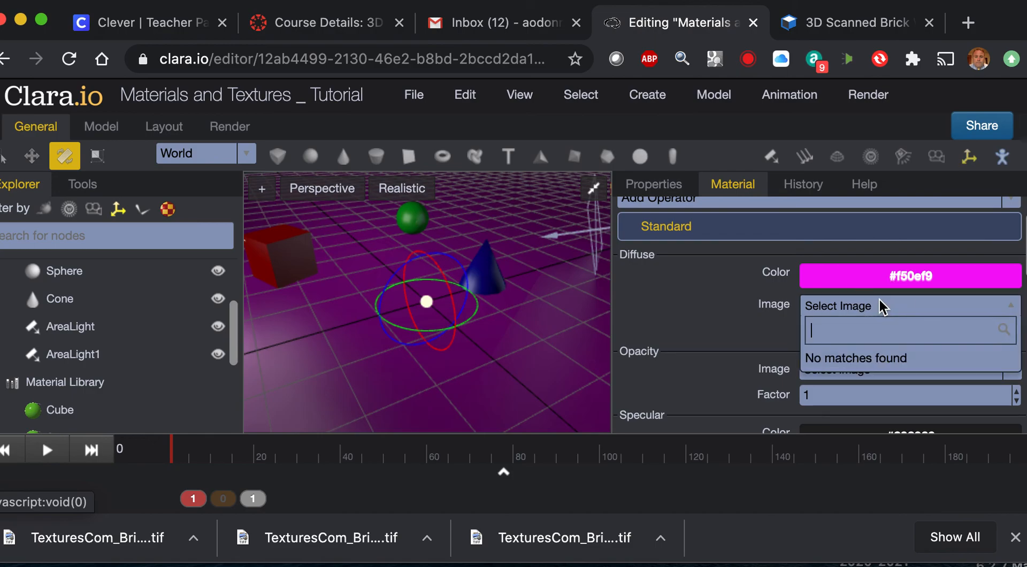
pyautogui.click(759, 308)
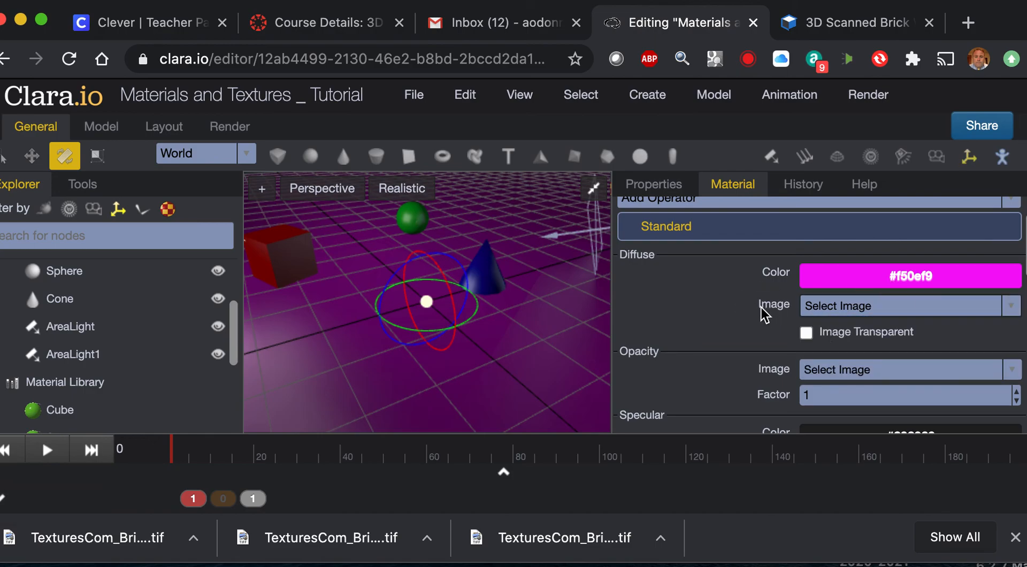
# Shrink the browser window and open the Downloads folder in Finder beside it.
pyautogui.click(1015, 537)
pyautogui.moveTo(1018, 554); pyautogui.dragTo(810, 483)
pyautogui.click(41, 562)
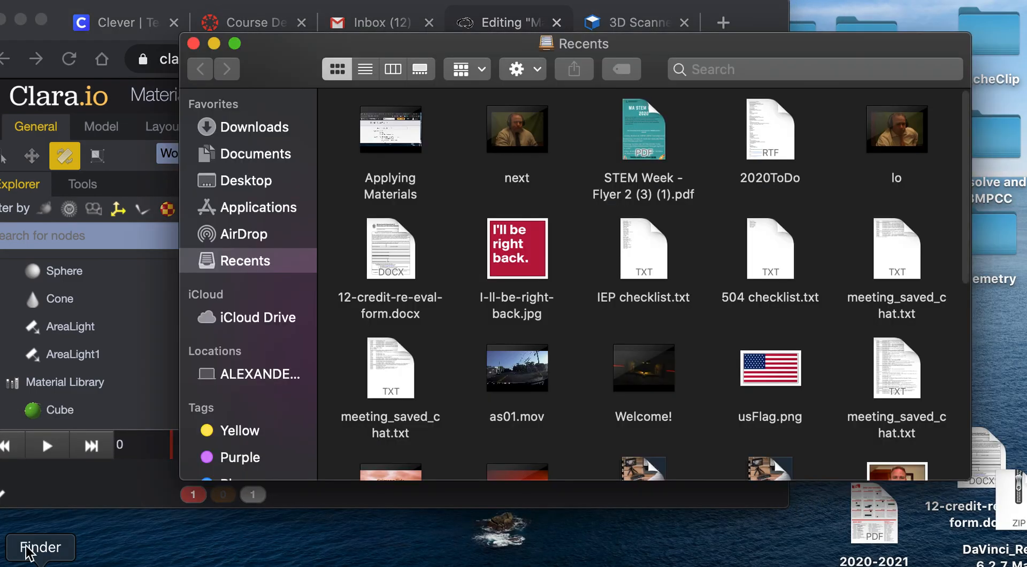
pyautogui.click(260, 130)
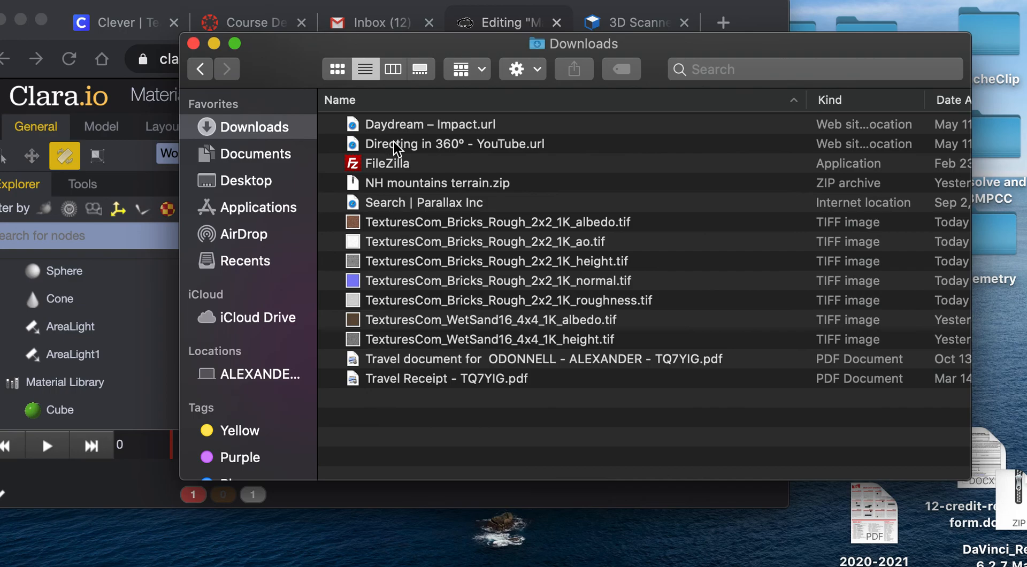
pyautogui.moveTo(441, 49); pyautogui.dragTo(545, 92)
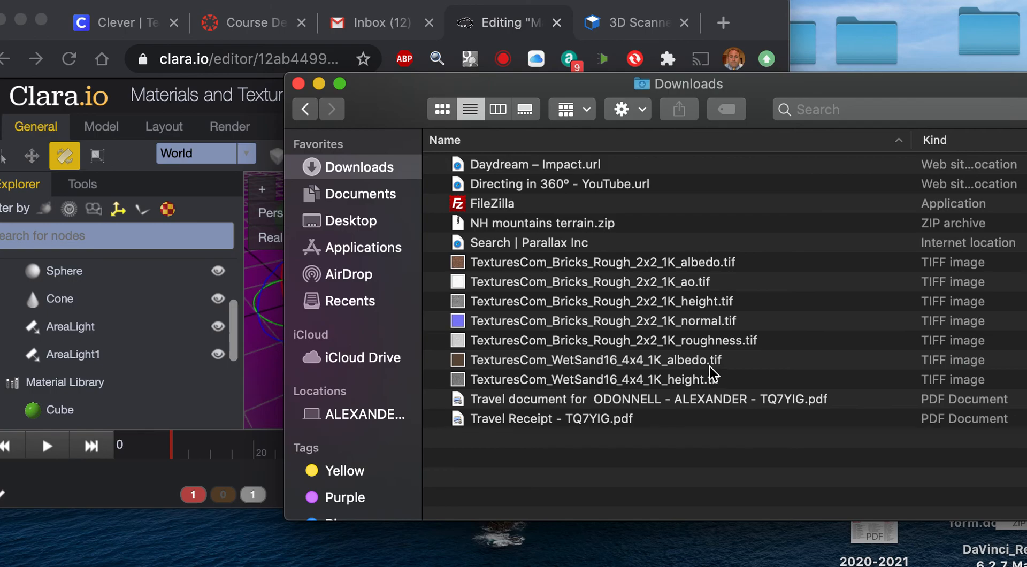
# Import the five TexturesCom_Bricks_Rough_2x2_1K TIFF maps (albedo, ao, height, normal, roughness) from Downloads into the Clara.io scene.
pyautogui.click(678, 266)
pyautogui.moveTo(747, 87); pyautogui.dragTo(777, 87)
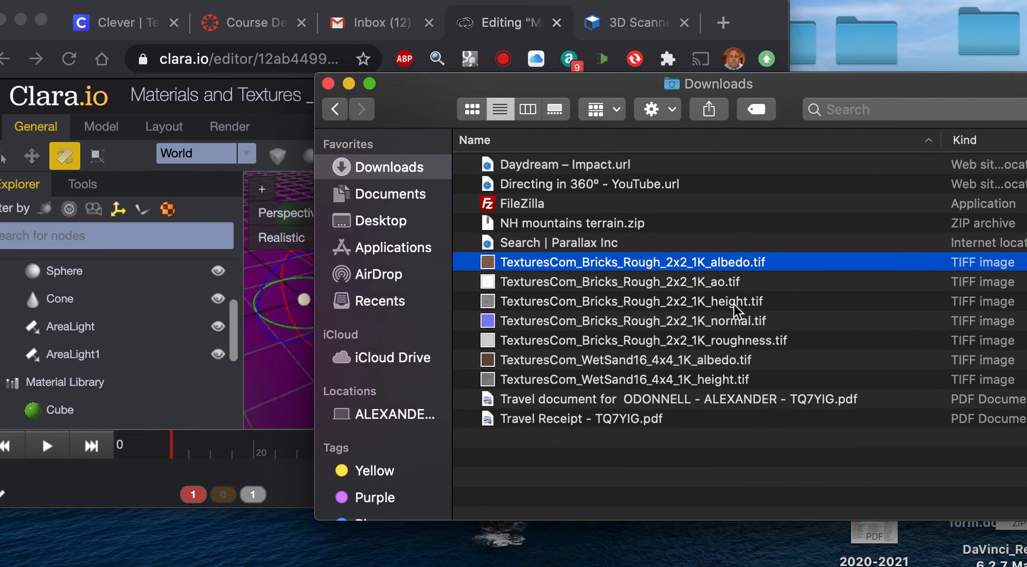
pyautogui.keyDown('shift'); pyautogui.click(740, 344); pyautogui.keyUp('shift')
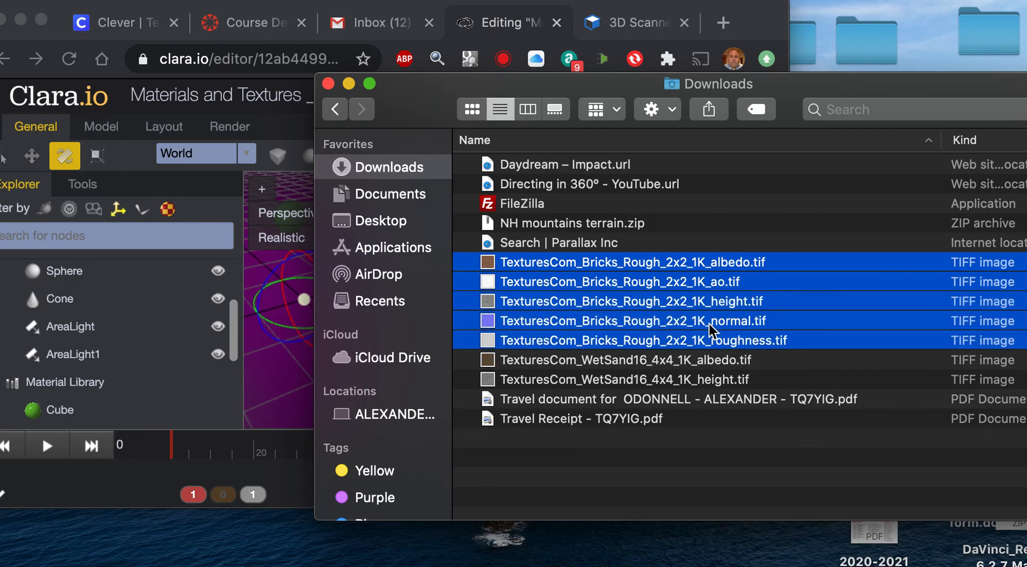
pyautogui.moveTo(604, 266); pyautogui.dragTo(171, 333)
pyautogui.scroll(-5, 171, 345)
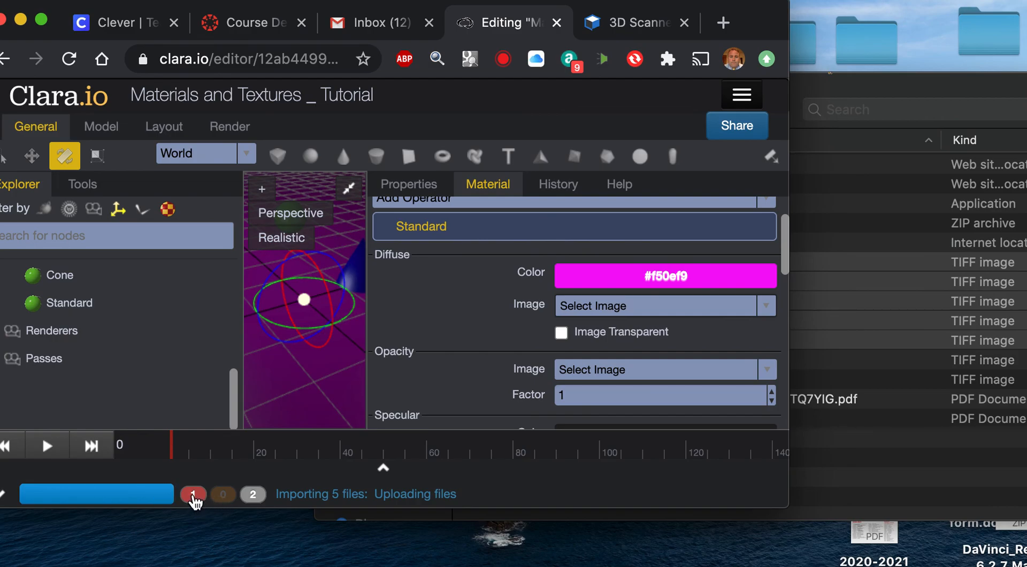
pyautogui.moveTo(202, 508); pyautogui.dragTo(203, 540)
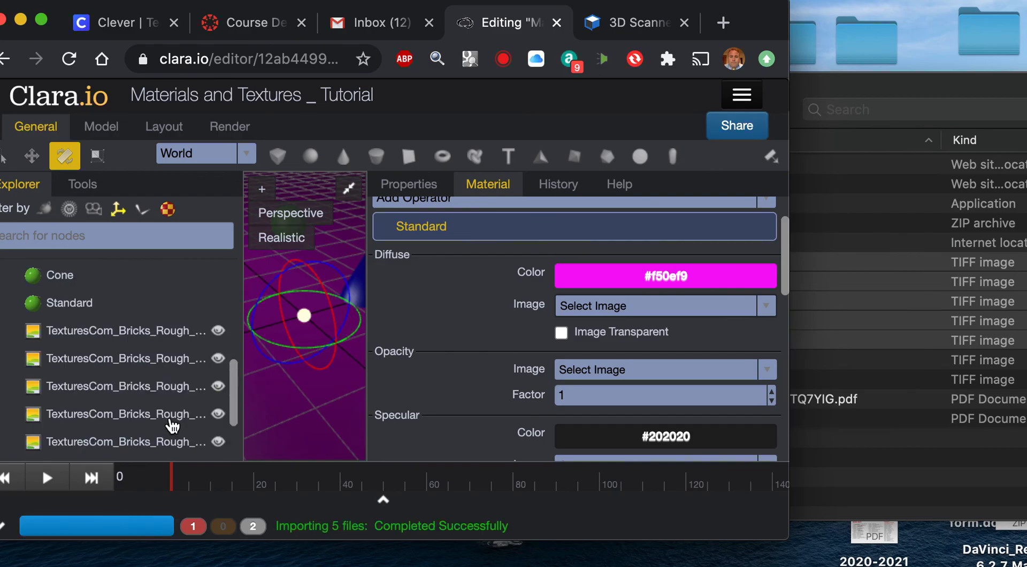
pyautogui.scroll(-2, 155, 384)
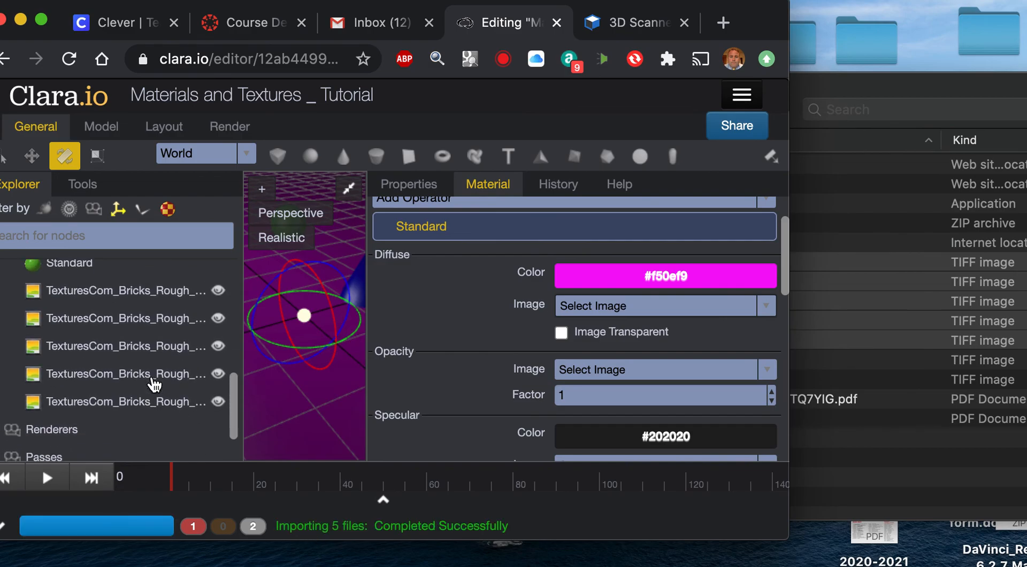
# Resize the editor window and its panels so the Explorer's image list, the viewport and the material settings fit side by side.
pyautogui.moveTo(242, 291); pyautogui.dragTo(210, 284)
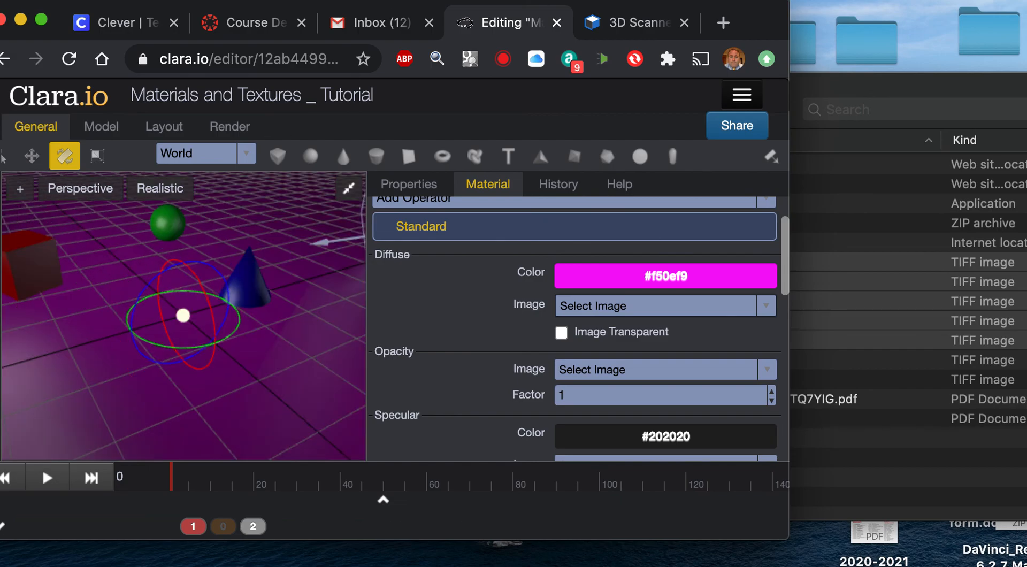
pyautogui.moveTo(435, 5); pyautogui.dragTo(530, 7)
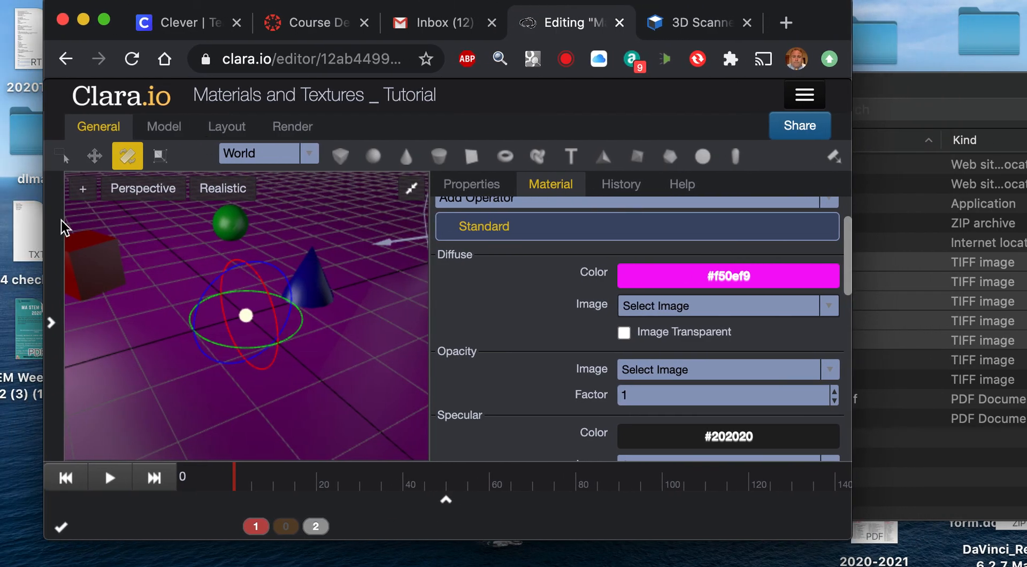
pyautogui.click(51, 322)
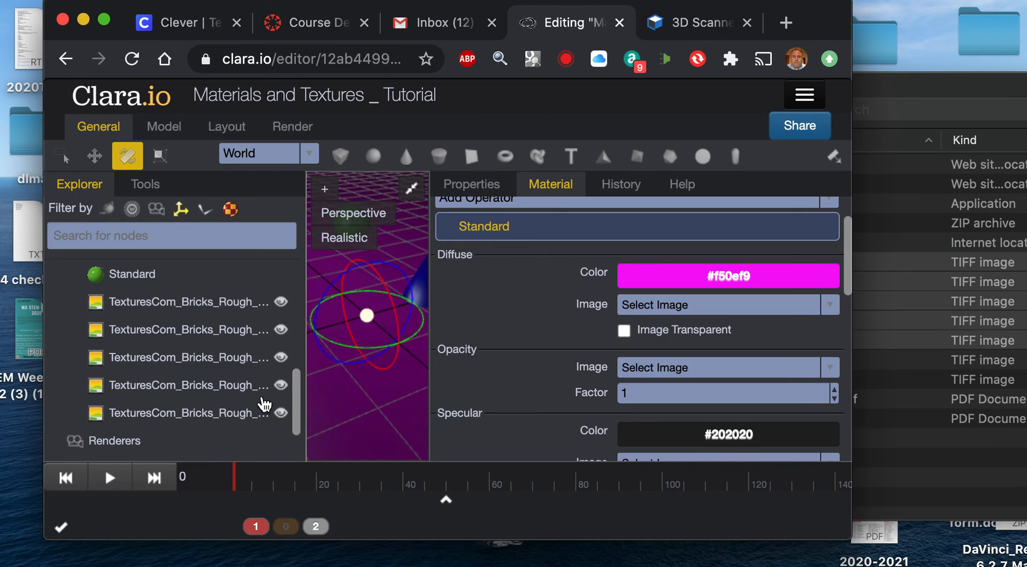
pyautogui.click(304, 405)
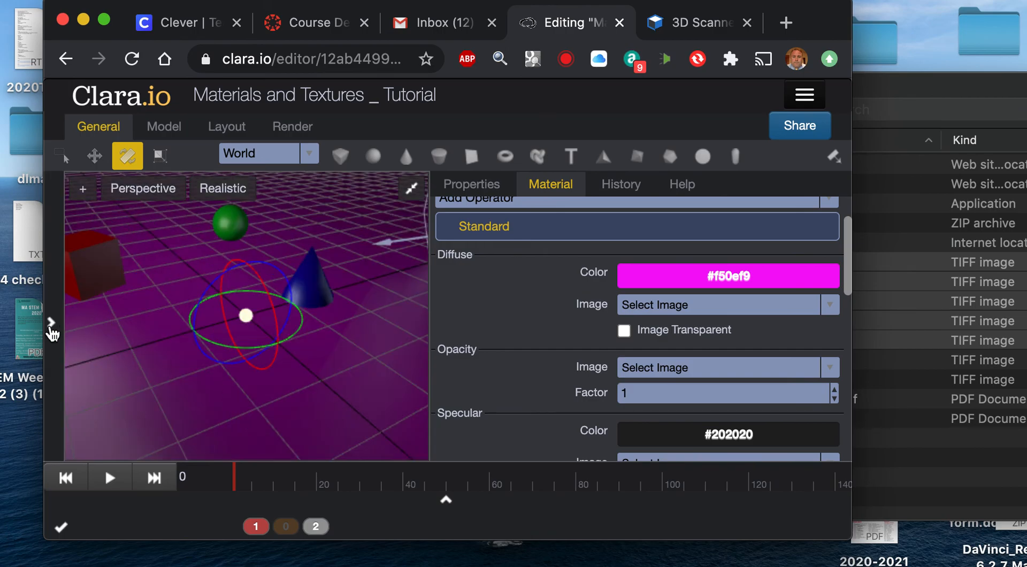
pyautogui.click(51, 327)
pyautogui.moveTo(426, 433); pyautogui.dragTo(550, 431)
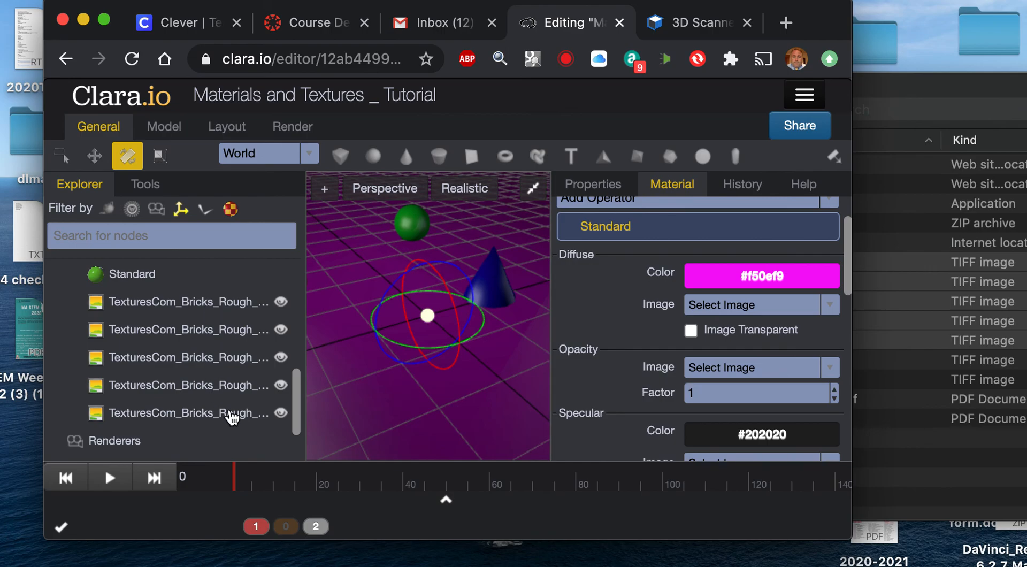
pyautogui.moveTo(309, 447); pyautogui.dragTo(419, 417)
pyautogui.moveTo(43, 425); pyautogui.dragTo(1, 425)
pyautogui.moveTo(172, 390); pyautogui.dragTo(305, 396)
# Check the full names of the first two imported brick images and shorten the albedo image's name to albedo.tif.
pyautogui.click(106, 303)
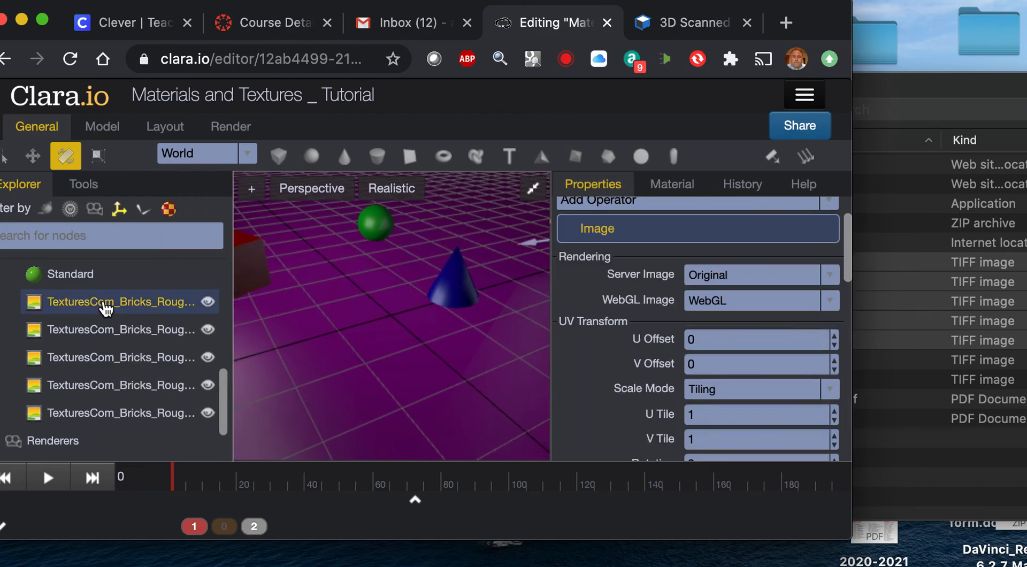
pyautogui.moveTo(775, 210); pyautogui.dragTo(869, 210)
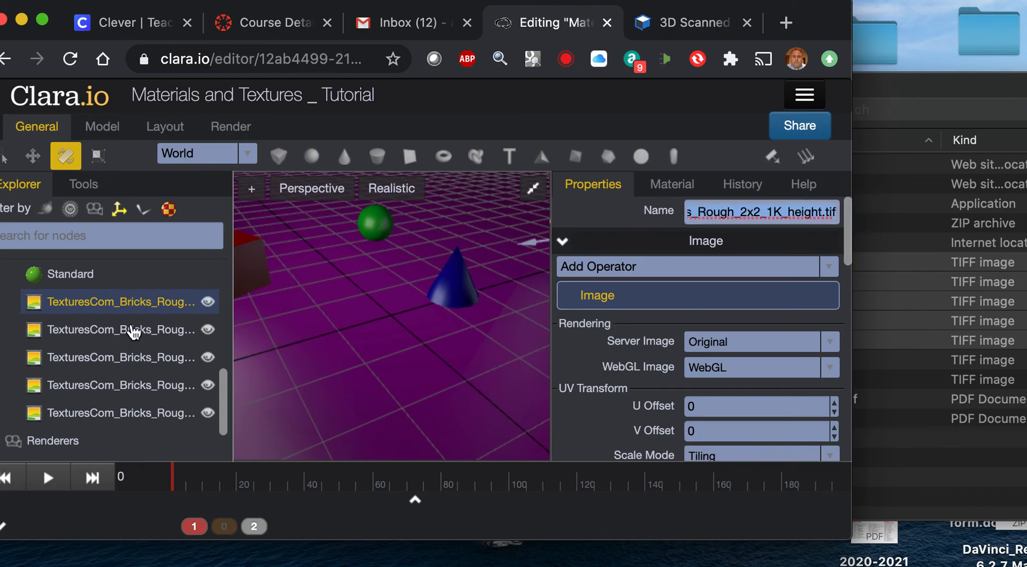
pyautogui.click(131, 328)
pyautogui.moveTo(766, 212); pyautogui.dragTo(885, 216)
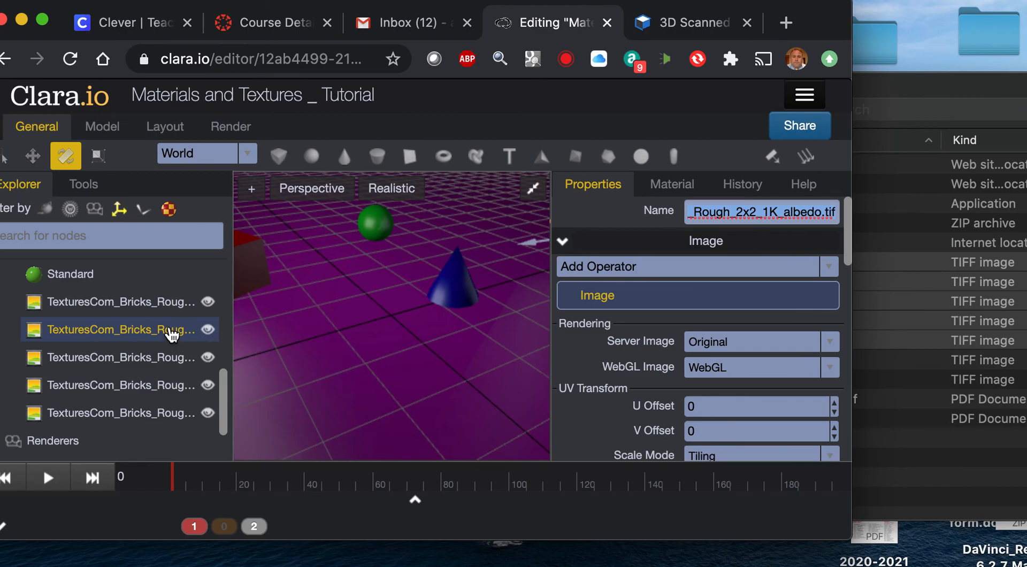
pyautogui.click(122, 327)
pyautogui.click(120, 327)
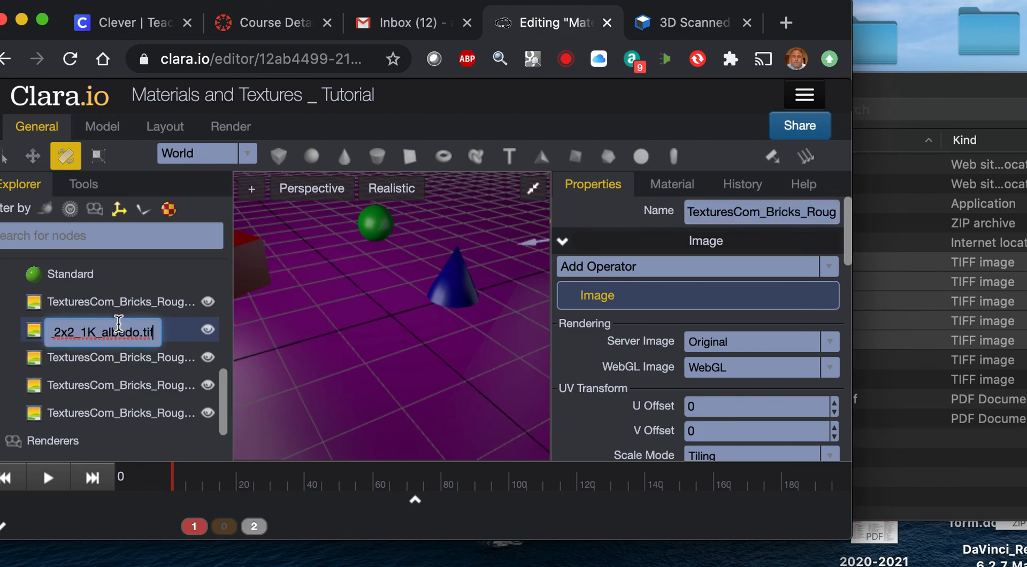
pyautogui.moveTo(102, 331); pyautogui.dragTo(21, 328)
pyautogui.press('BackSpace')
# Shorten the name of the brick height image to height.tif.
pyautogui.click(100, 303)
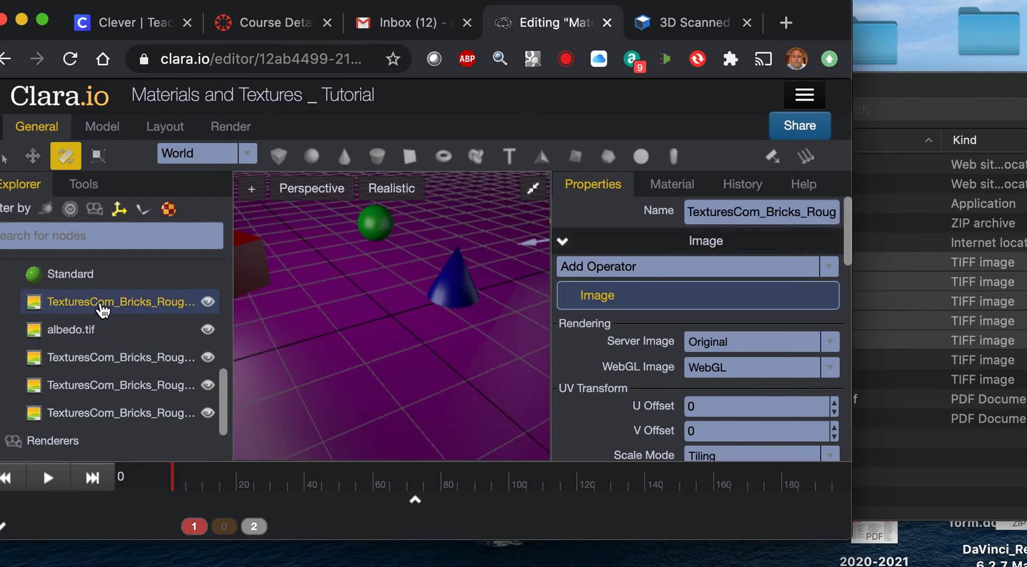
pyautogui.moveTo(689, 214); pyautogui.dragTo(796, 214)
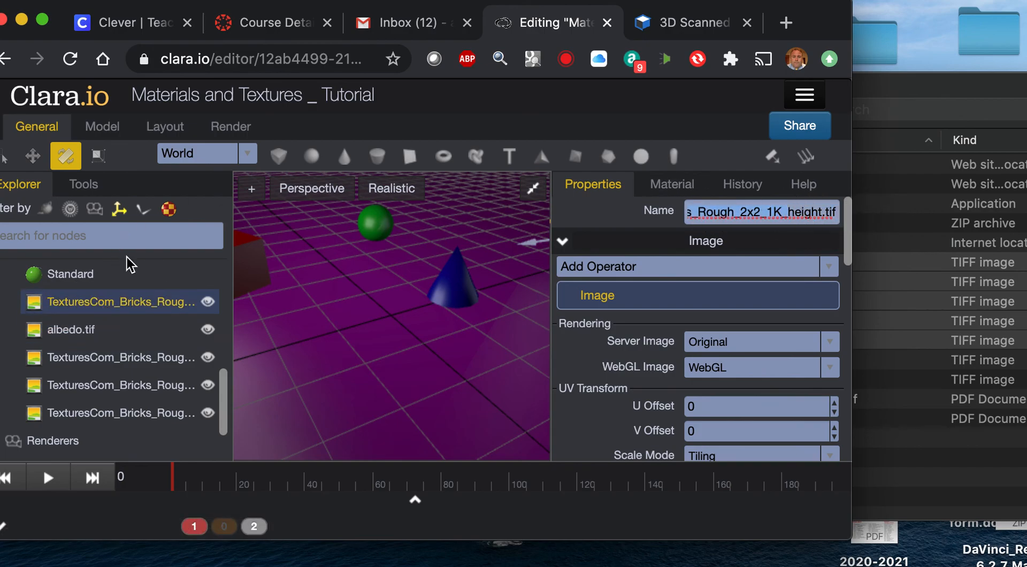
pyautogui.click(137, 311)
pyautogui.click(138, 309)
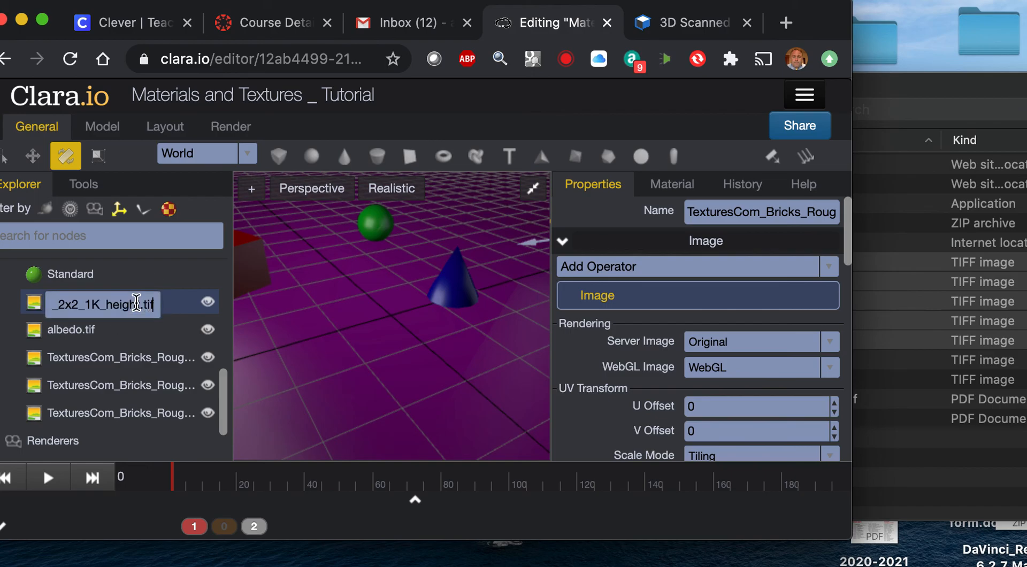
pyautogui.moveTo(108, 302); pyautogui.dragTo(40, 304)
pyautogui.press('BackSpace')
# Shorten the name of the brick normal image to normal.tif.
pyautogui.click(77, 354)
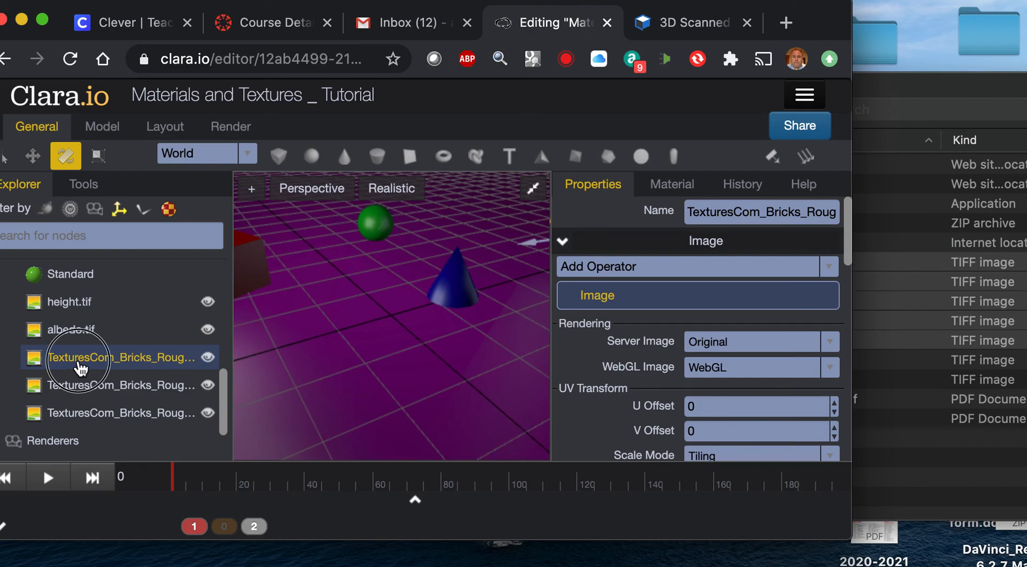
pyautogui.click(80, 363)
pyautogui.click(716, 211)
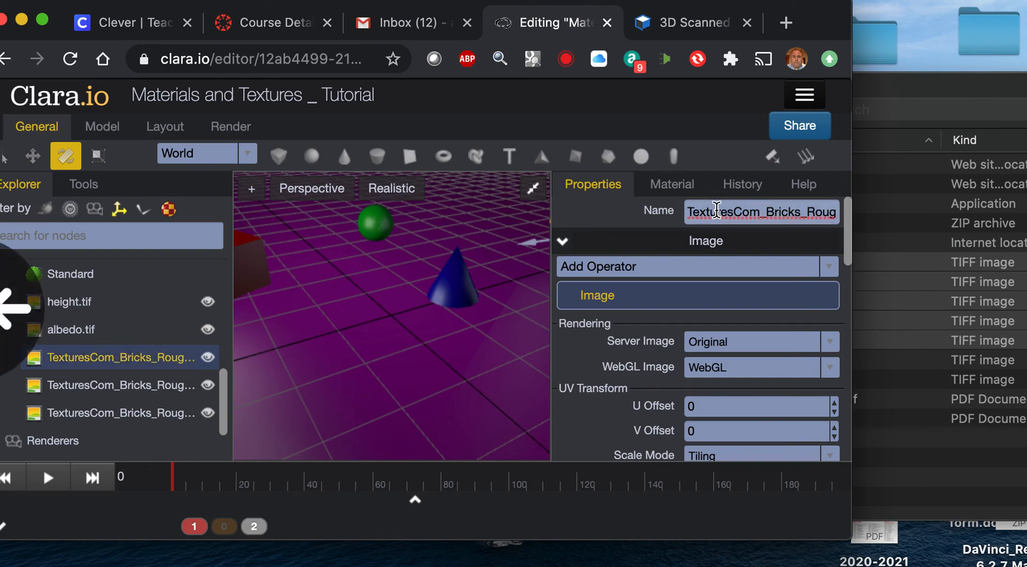
pyautogui.click(109, 358)
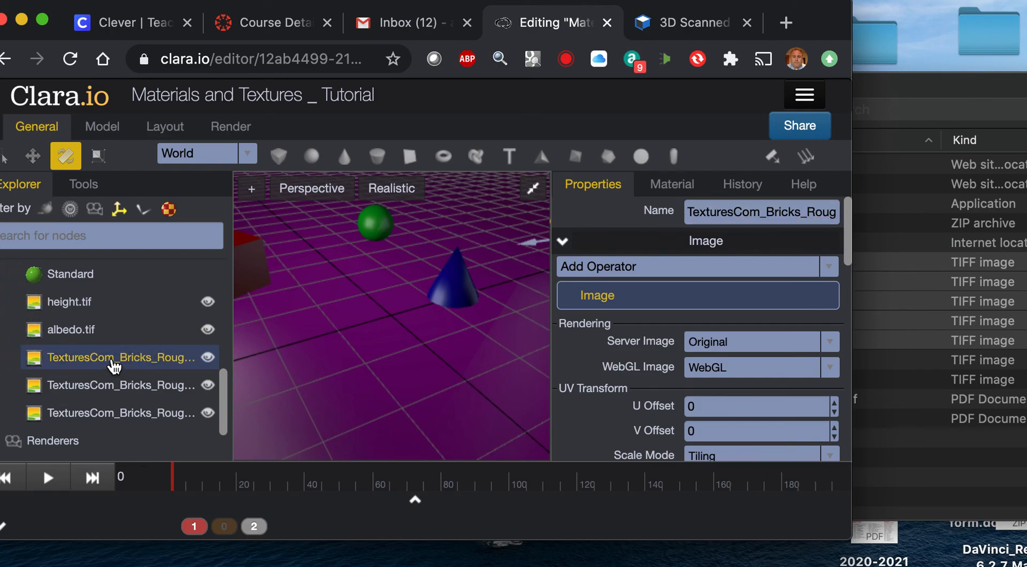
pyautogui.moveTo(106, 358); pyautogui.dragTo(8, 355)
pyautogui.press('BackSpace')
pyautogui.press('Return')
# Shorten the name of the brick ambient occlusion image to ao.tif.
pyautogui.doubleClick(77, 386)
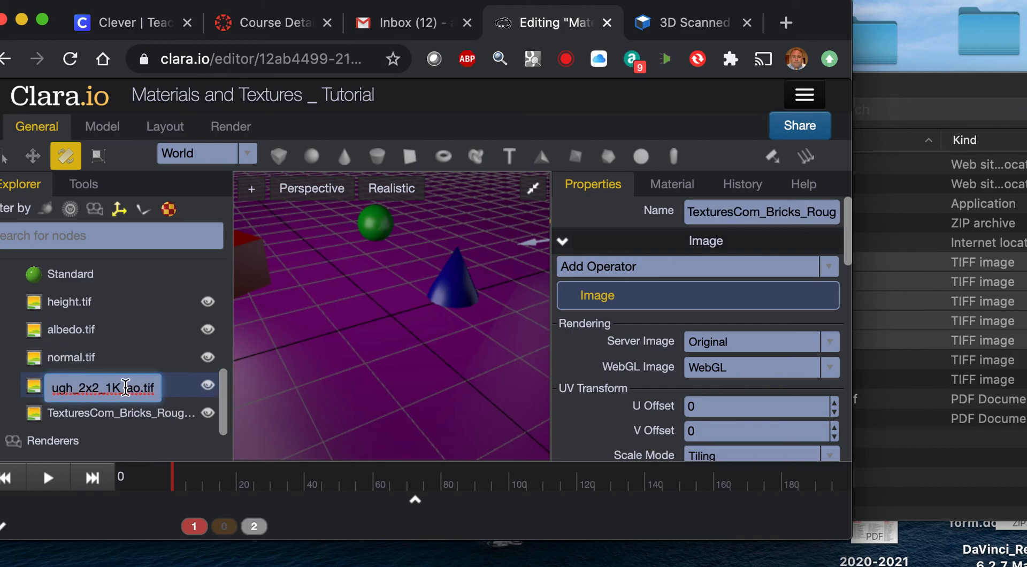
pyautogui.moveTo(127, 386); pyautogui.dragTo(0, 381)
pyautogui.press('BackSpace')
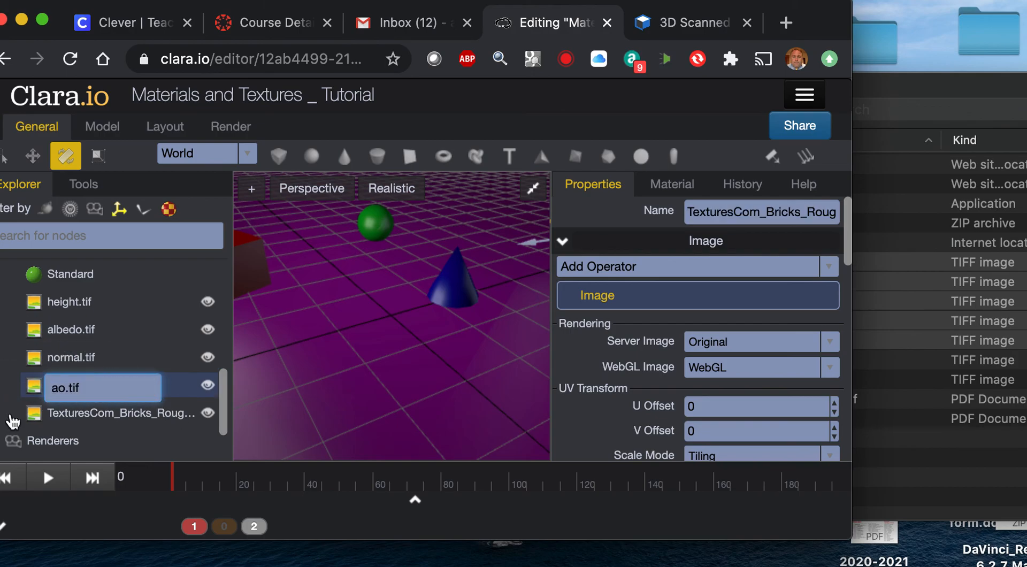
# Shorten the name of the brick roughness image to roughness.tif.
pyautogui.click(82, 413)
pyautogui.doubleClick(83, 412)
pyautogui.moveTo(83, 412); pyautogui.dragTo(1, 409)
pyautogui.press('BackSpace')
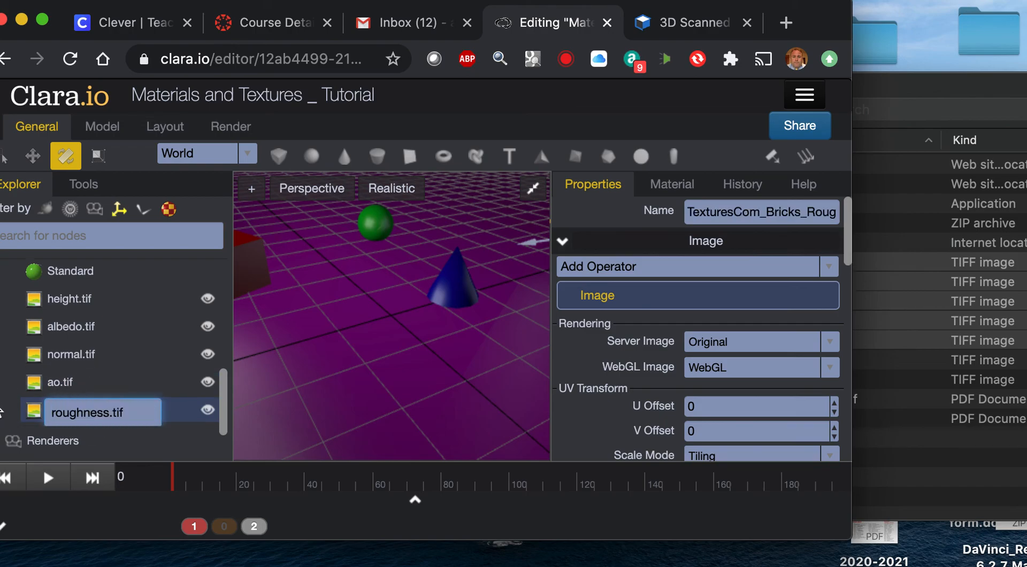
pyautogui.click(77, 391)
pyautogui.click(80, 410)
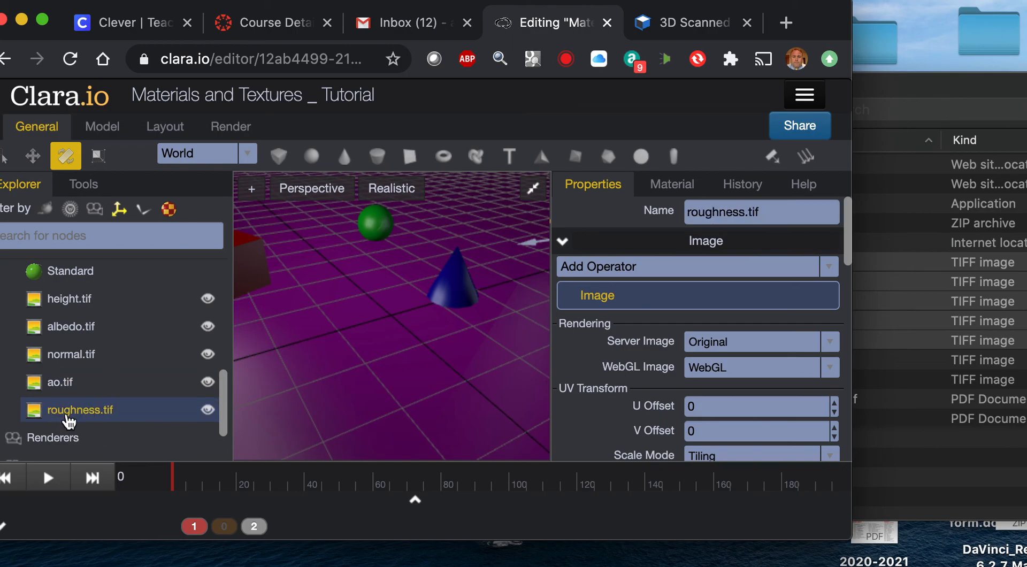
# Review the renamed images in the Material Library, then select the red box and view its material settings.
pyautogui.scroll(-1, 85, 419)
pyautogui.scroll(2, 86, 419)
pyautogui.scroll(-3, 353, 294)
pyautogui.click(250, 255)
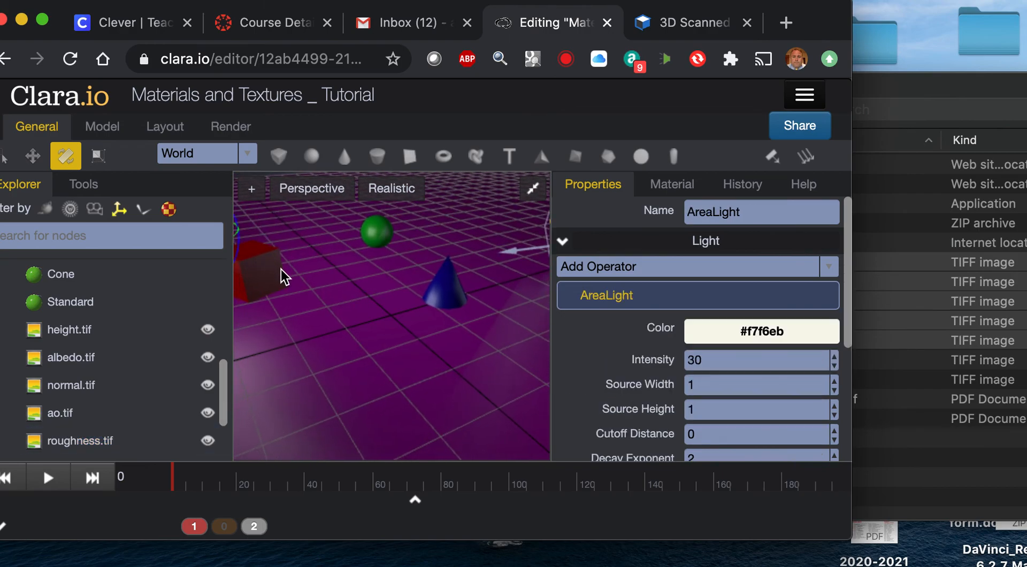
pyautogui.click(271, 263)
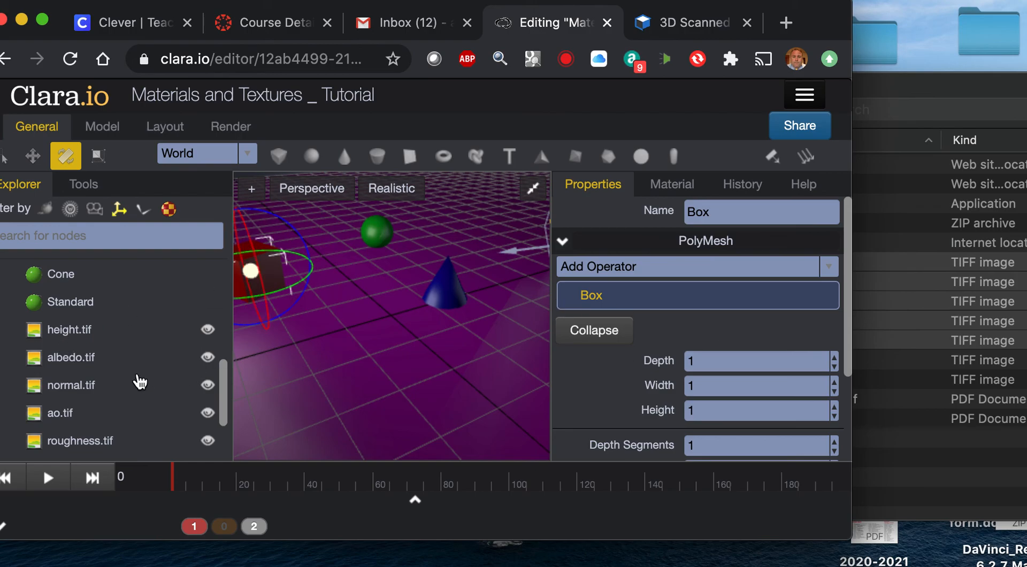
pyautogui.scroll(-2, 695, 353)
pyautogui.scroll(2, 690, 348)
pyautogui.click(673, 187)
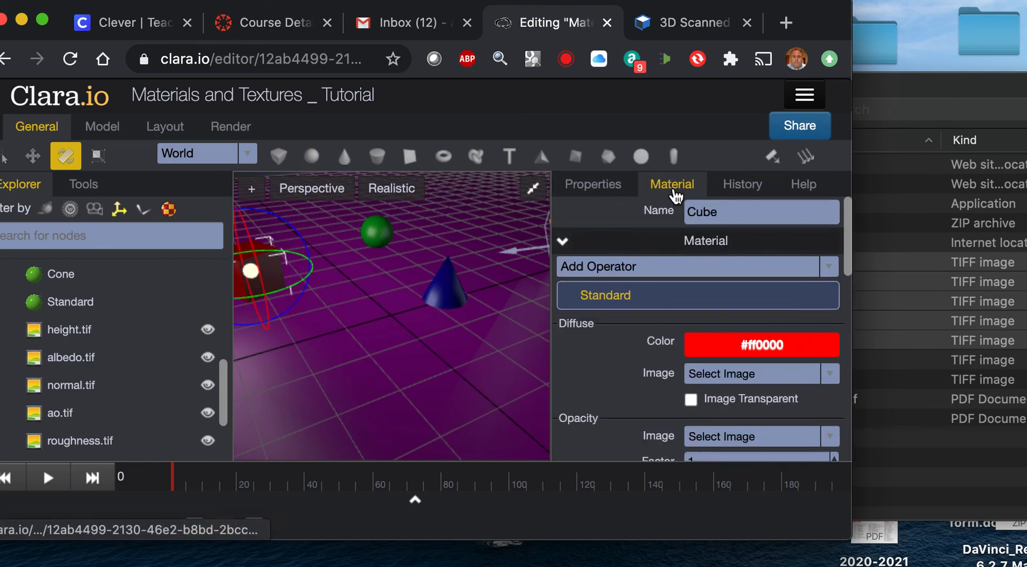
# Apply albedo.tif as the Diffuse image of the plane's Standard material and set its Diffuse color to white #ffffff.
pyautogui.click(471, 370)
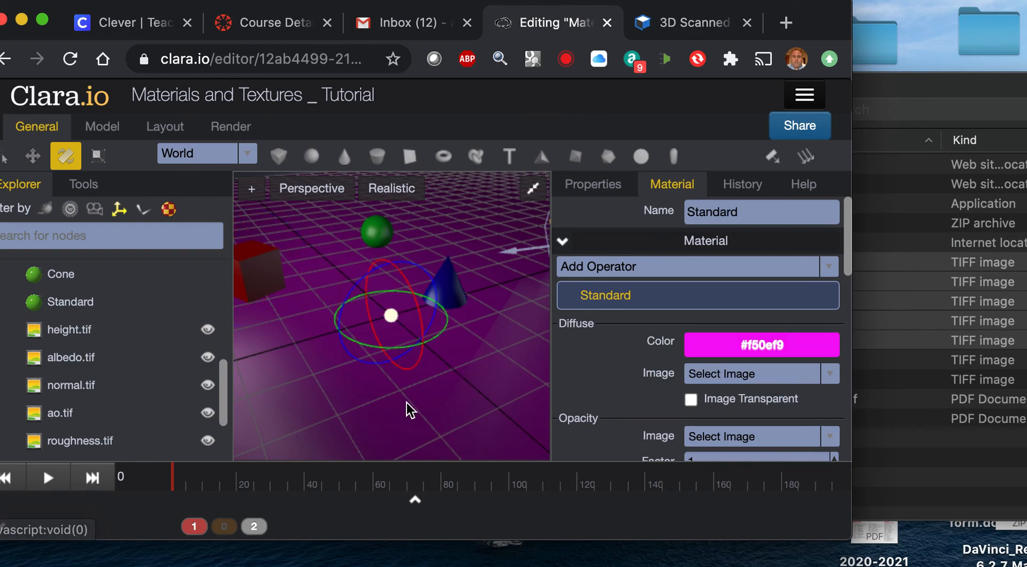
pyautogui.click(740, 376)
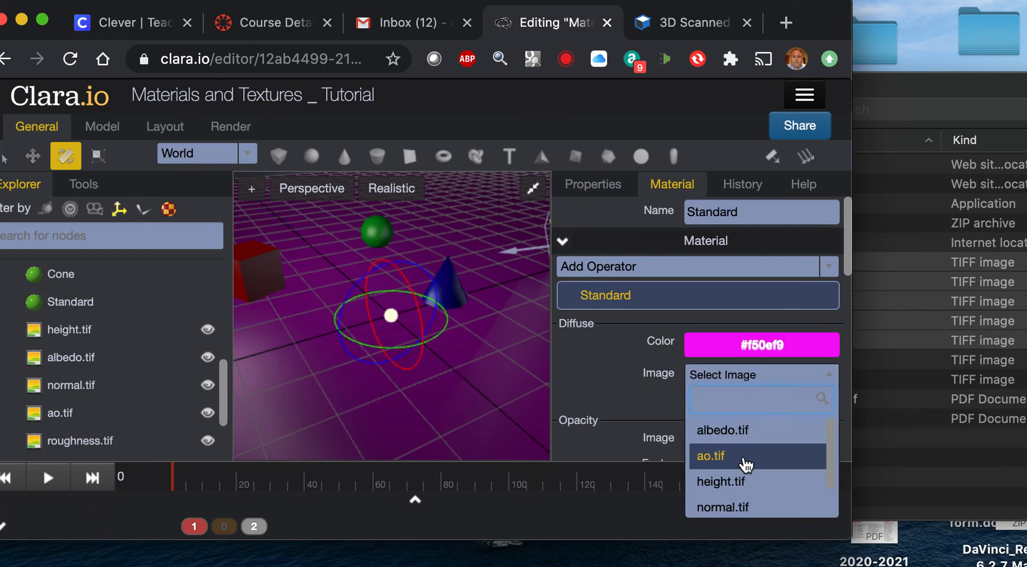
pyautogui.click(738, 429)
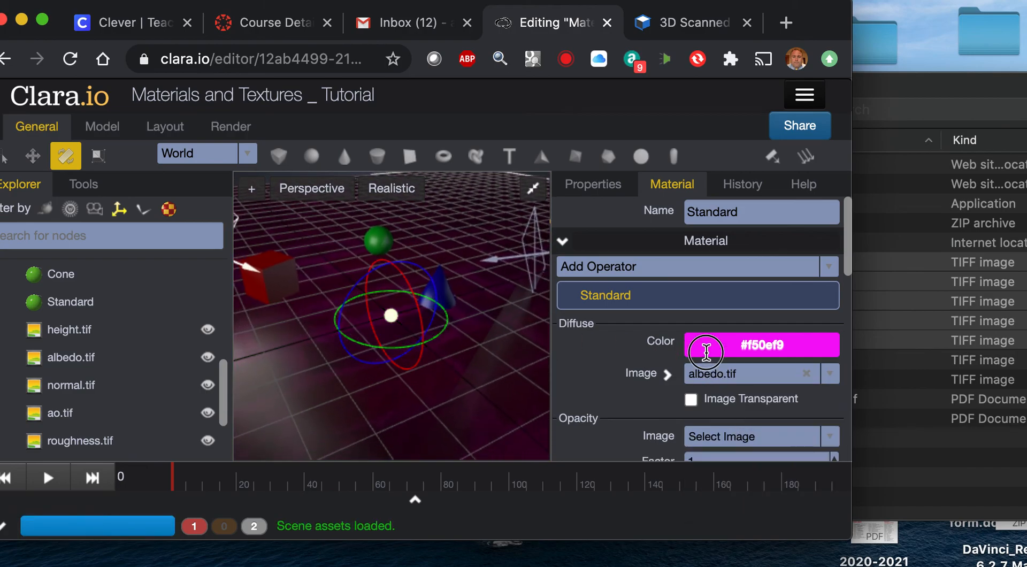
pyautogui.click(707, 349)
pyautogui.moveTo(710, 369); pyautogui.dragTo(688, 360)
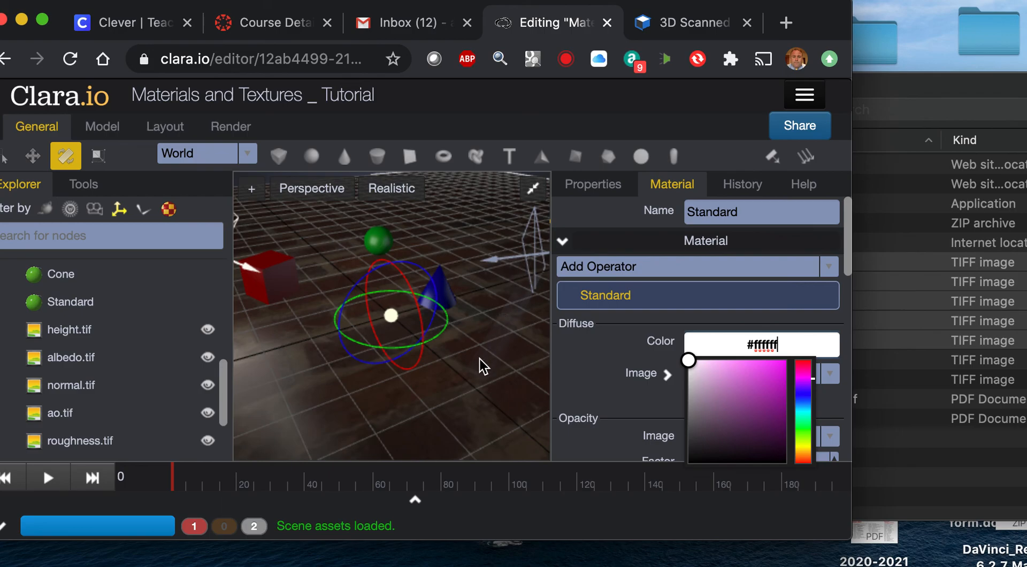
# Activate the Move tool on the brick-textured plane.
pyautogui.scroll(-5, 481, 372)
pyautogui.write('w')
pyautogui.click(439, 396)
pyautogui.press('w')
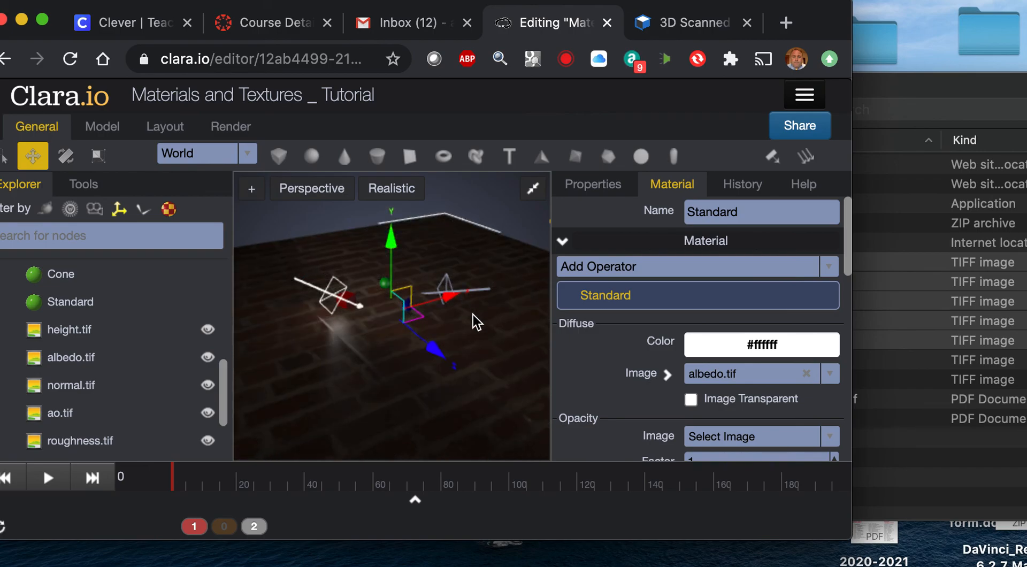
# Apply roughness.tif as the Specular image of the plane's Standard material.
pyautogui.scroll(3, 443, 358)
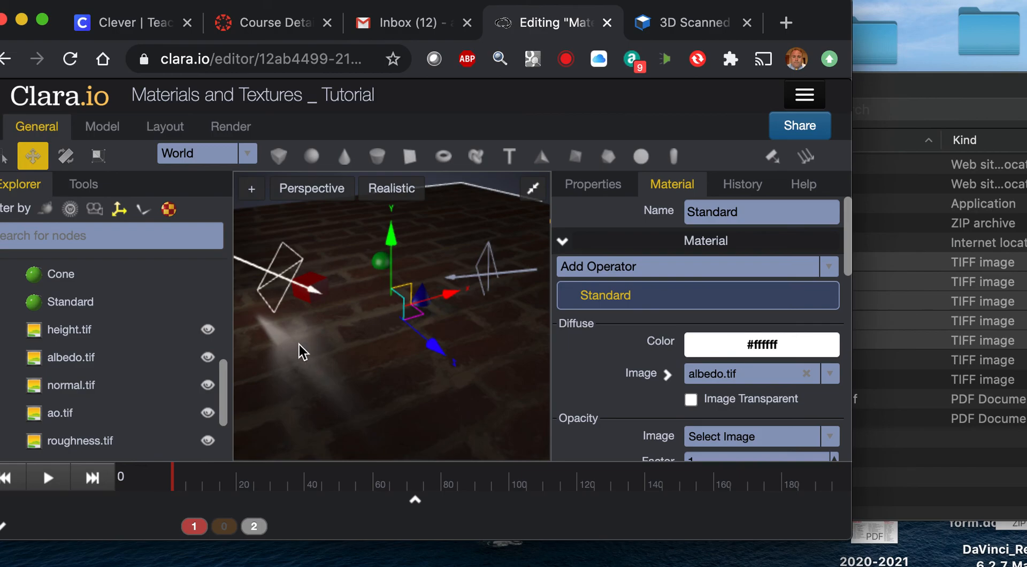
pyautogui.scroll(-2, 710, 389)
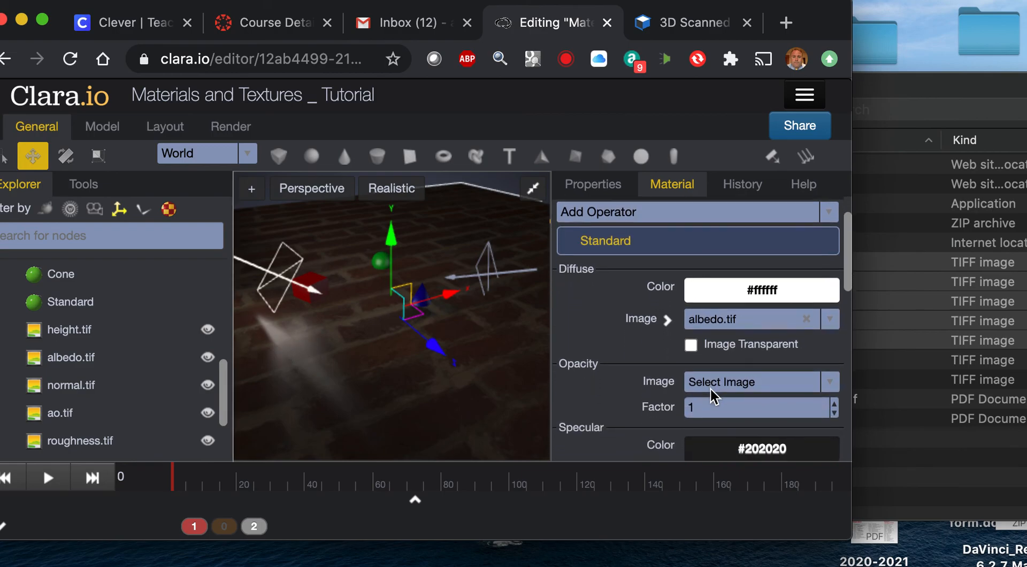
pyautogui.scroll(-4, 713, 397)
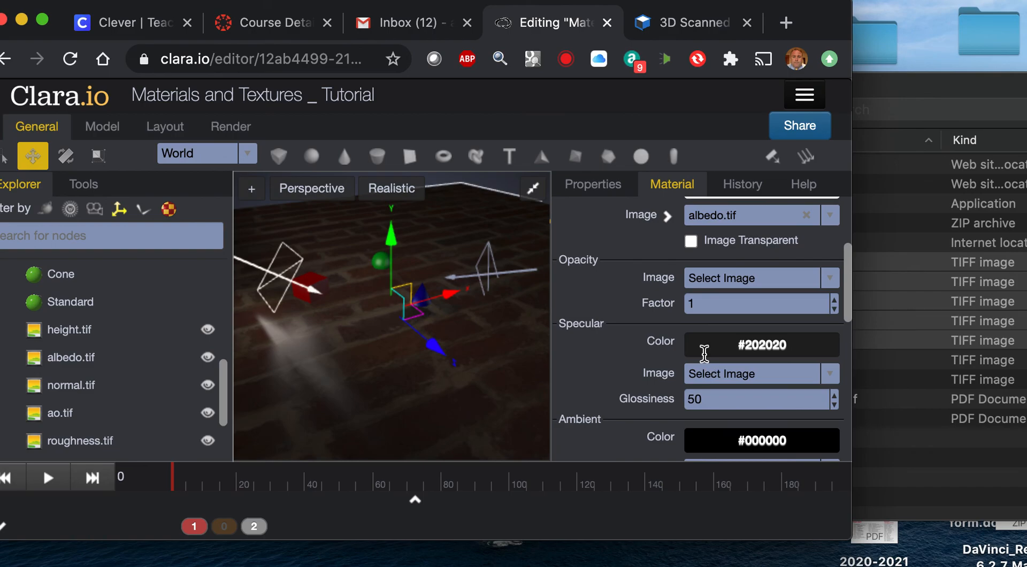
pyautogui.scroll(5, 761, 335)
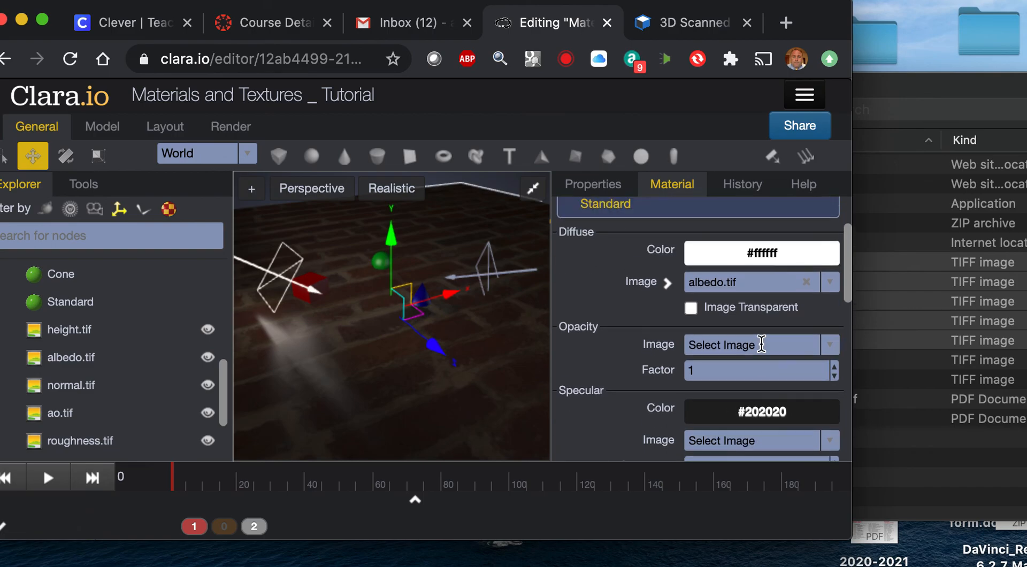
pyautogui.scroll(-6, 762, 342)
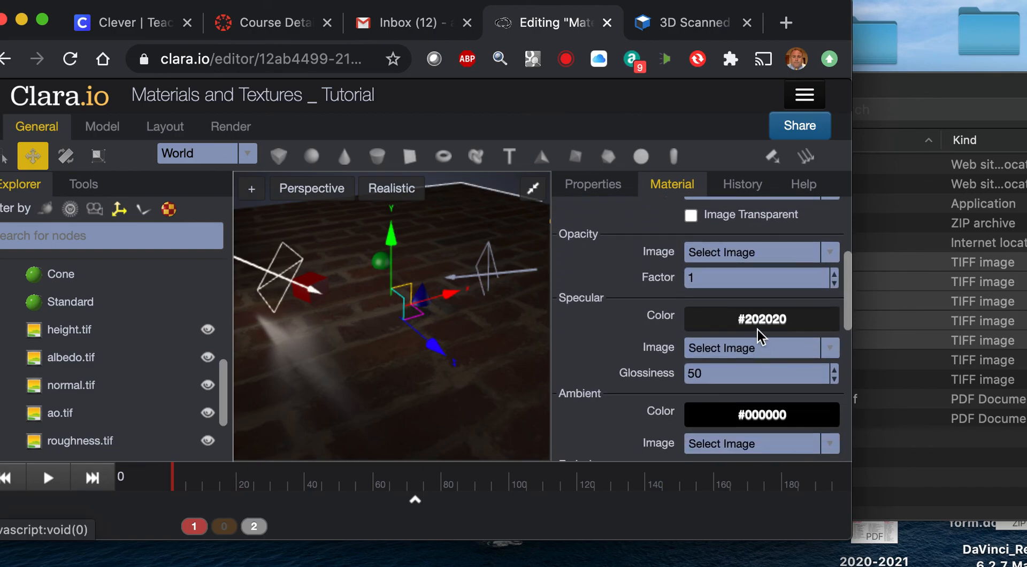
pyautogui.click(830, 350)
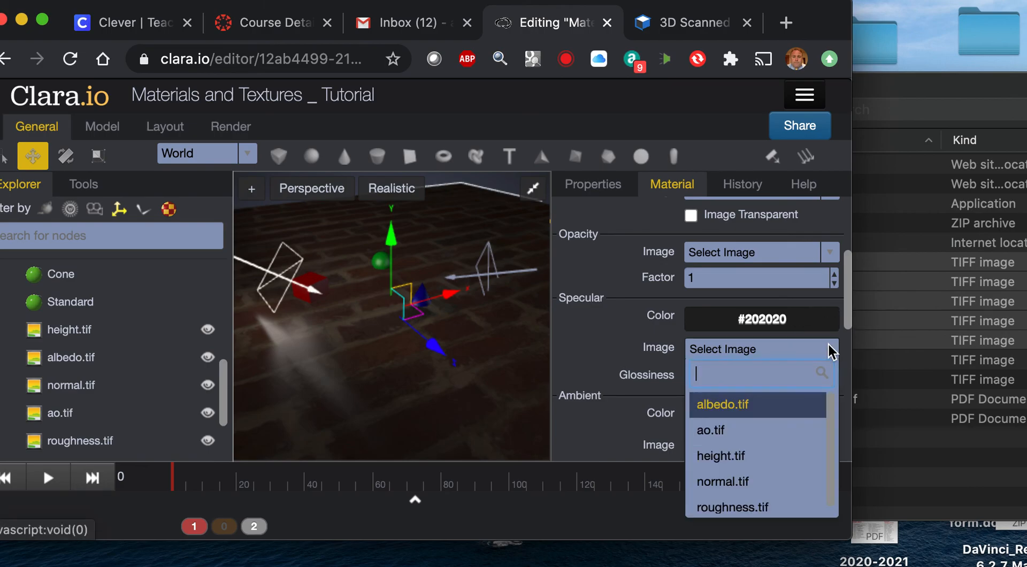
pyautogui.click(742, 508)
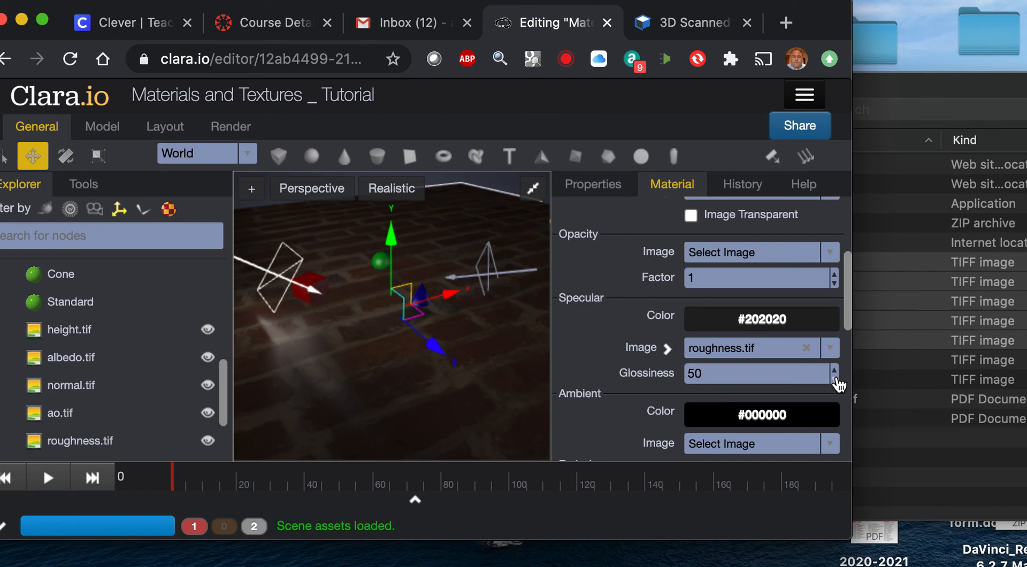
# Set the Specular glossiness of the plane's Standard material to 10.
pyautogui.doubleClick(738, 377)
pyautogui.write('1')
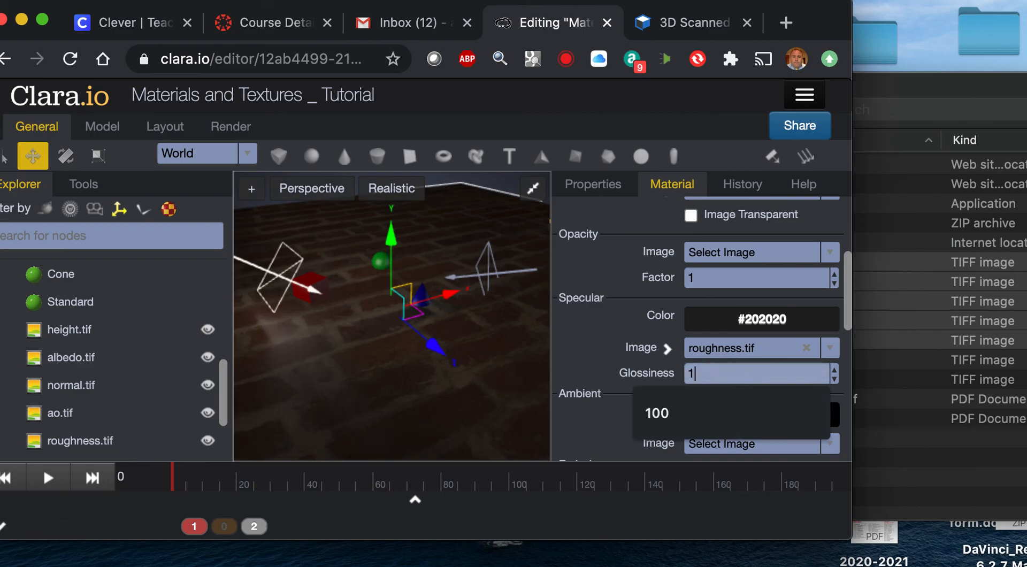
pyautogui.write('0')
pyautogui.press('Return')
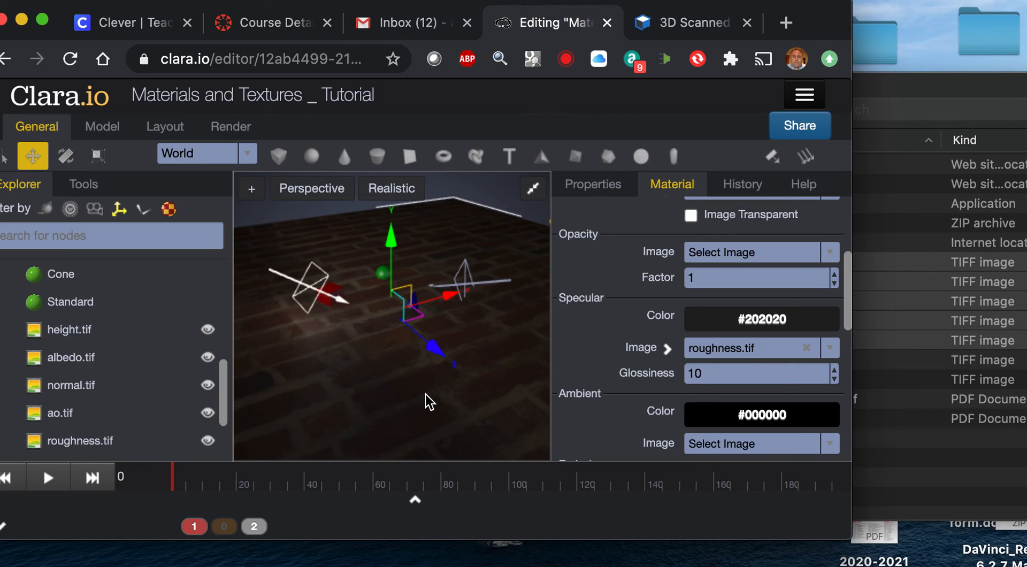
# Apply normal.tif as the Normal image of the plane's Standard material.
pyautogui.scroll(-1, 123, 400)
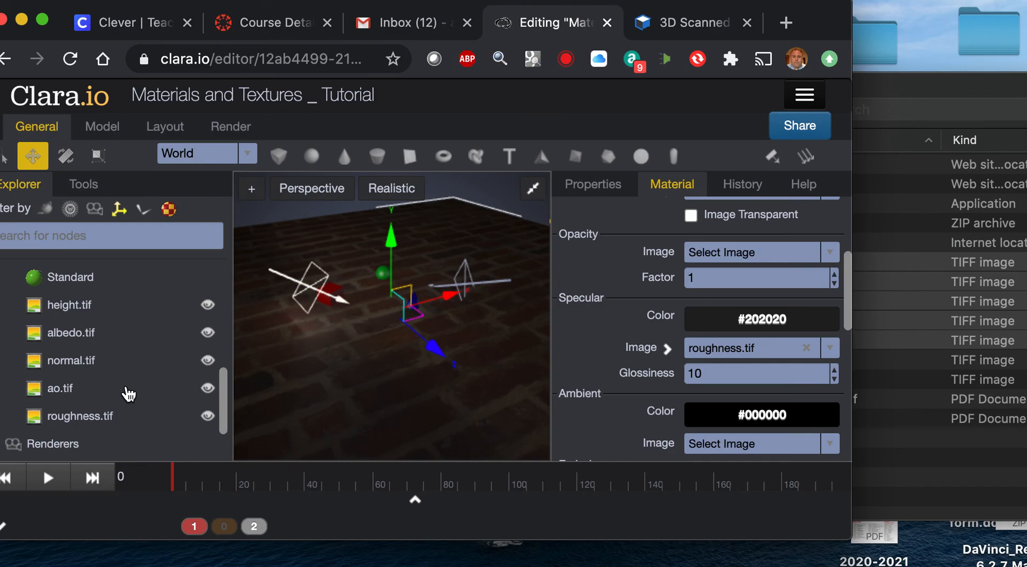
pyautogui.scroll(-5, 711, 397)
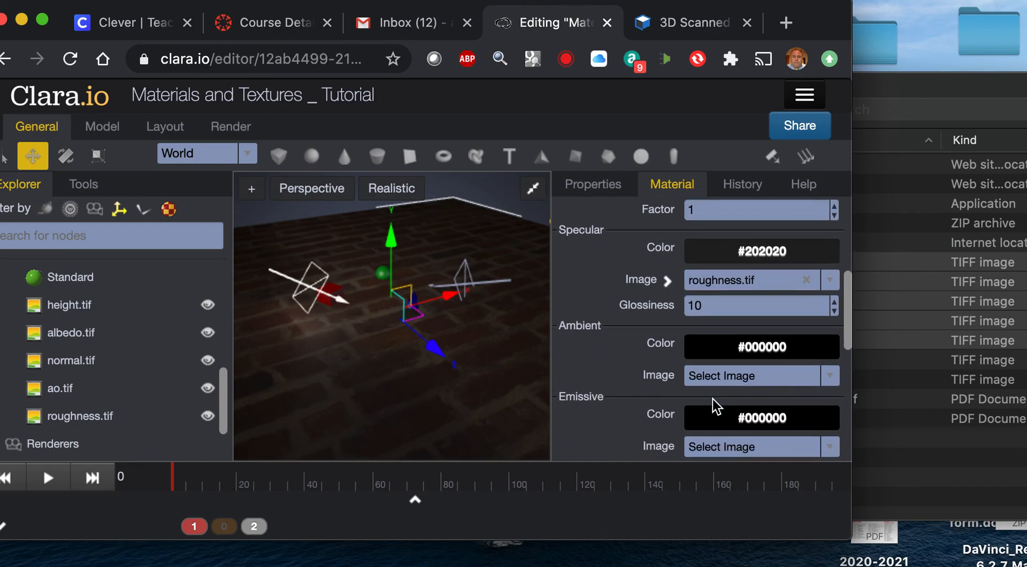
pyautogui.scroll(-4, 712, 399)
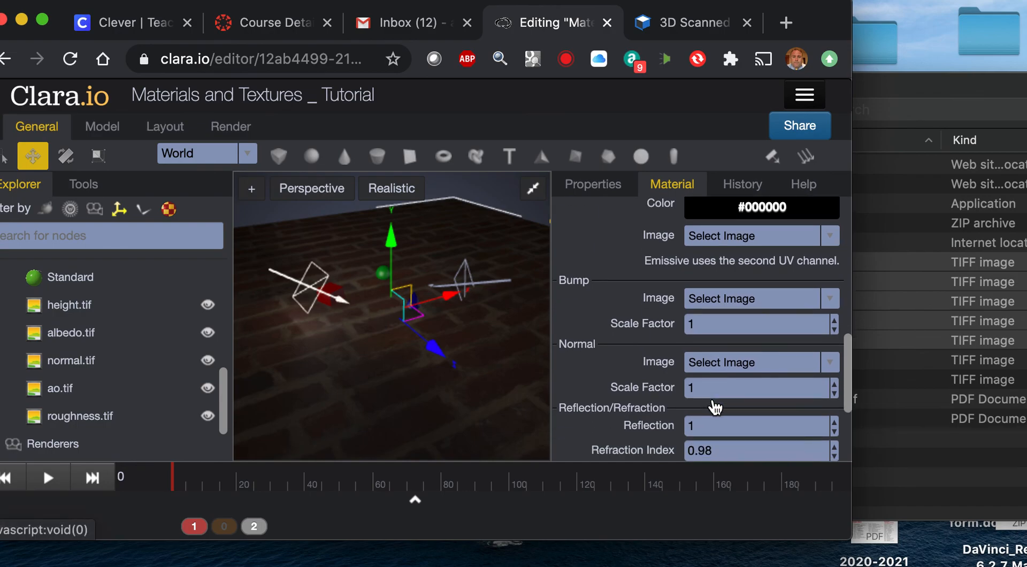
pyautogui.click(797, 361)
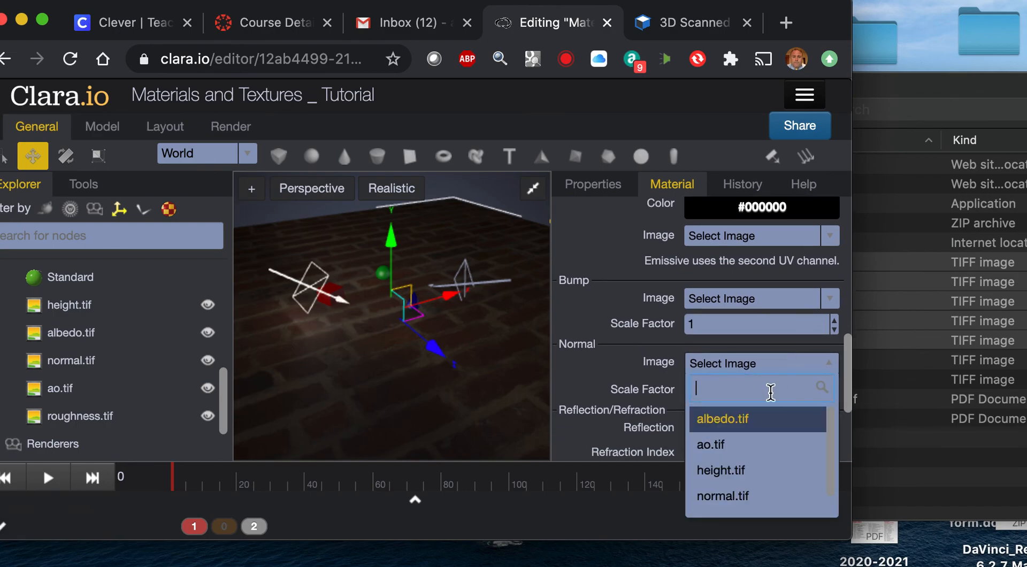
pyautogui.click(739, 503)
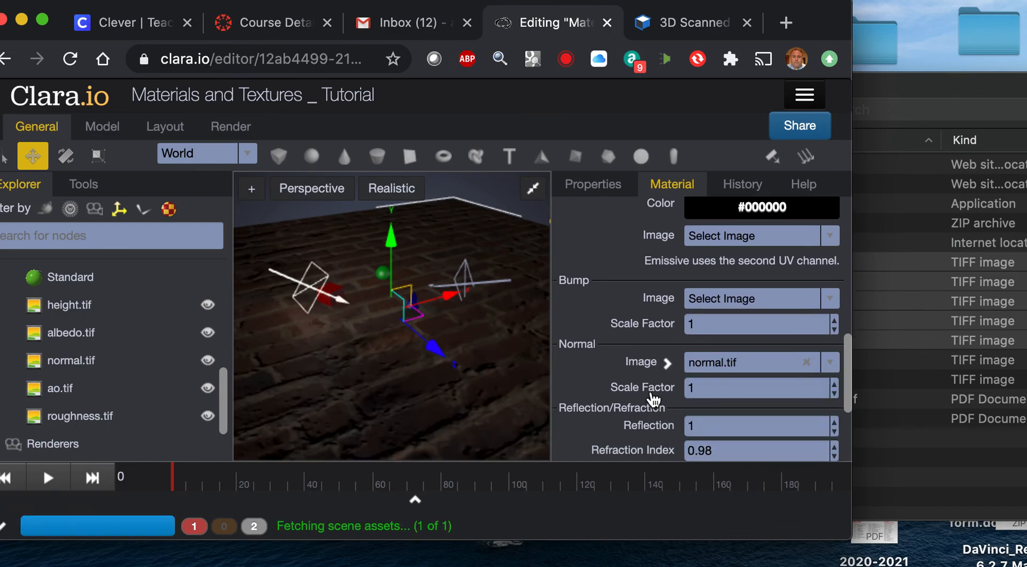
# Select the area light above the brick plane and move it along the Z axis.
pyautogui.moveTo(411, 385); pyautogui.dragTo(315, 377)
pyautogui.click(345, 255)
pyautogui.moveTo(345, 254); pyautogui.dragTo(281, 287)
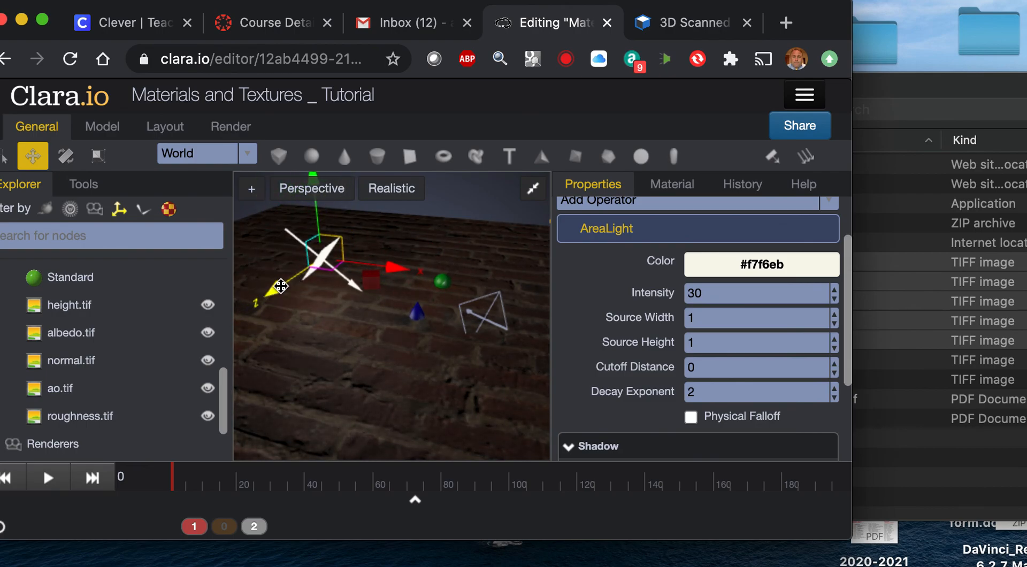
# Reselect the brick plane and set its material's Specular glossiness to 3.
pyautogui.click(351, 352)
pyautogui.scroll(2, 705, 351)
pyautogui.scroll(-2, 705, 352)
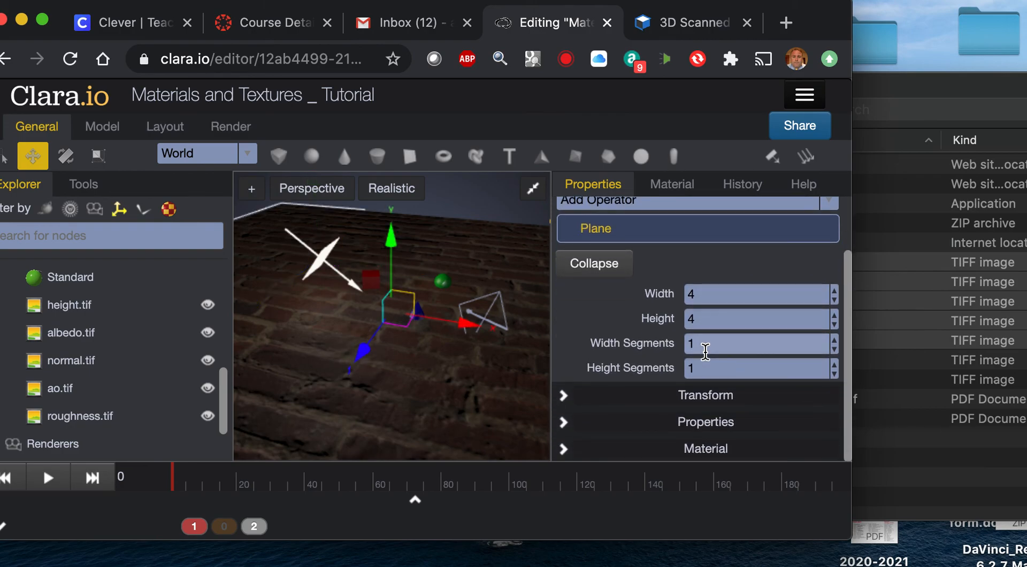
pyautogui.click(669, 183)
pyautogui.scroll(-6, 759, 348)
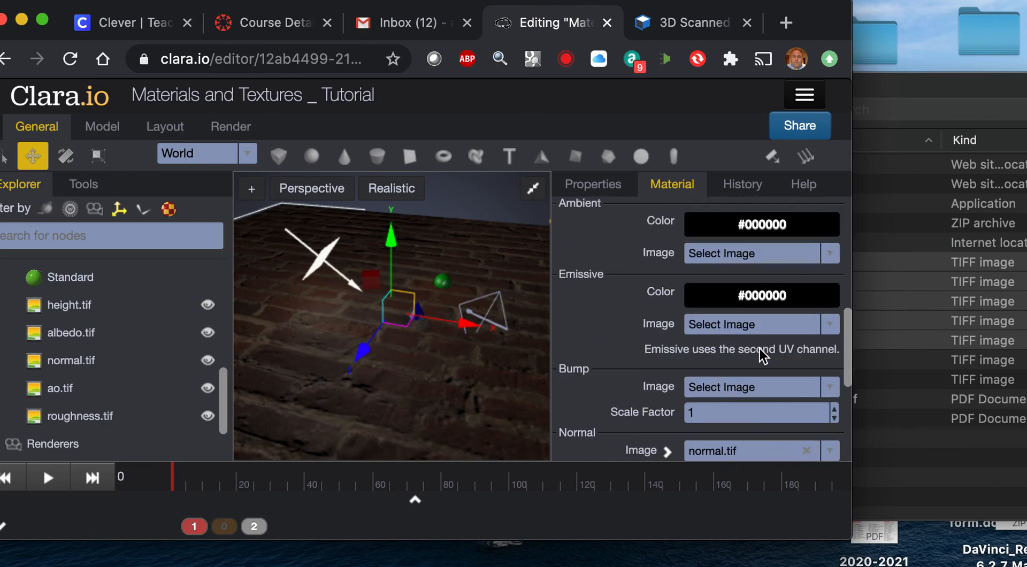
pyautogui.scroll(5, 759, 349)
pyautogui.scroll(2, 759, 349)
pyautogui.scroll(-3, 759, 349)
pyautogui.scroll(3, 760, 348)
pyautogui.doubleClick(747, 321)
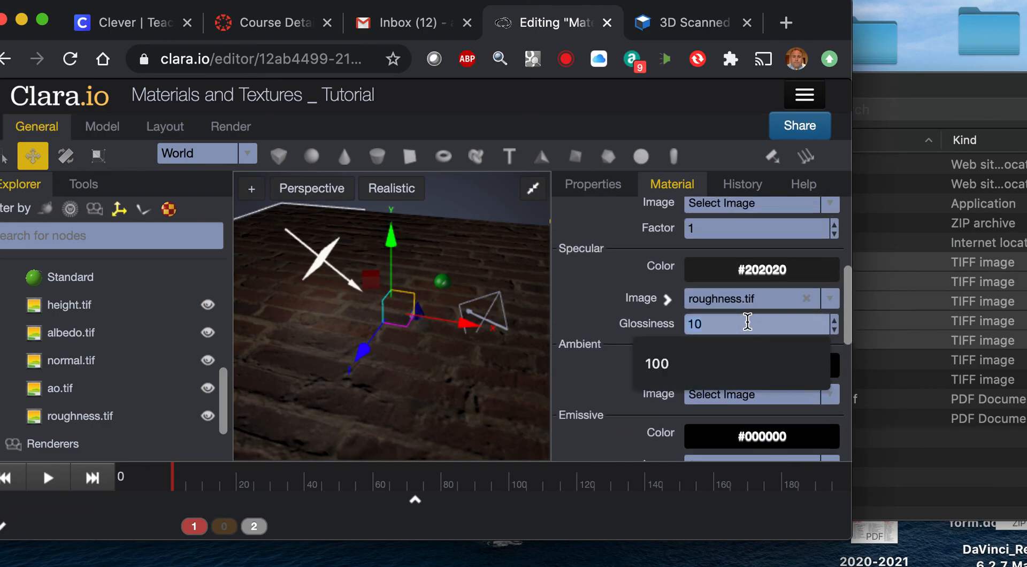
pyautogui.write('3')
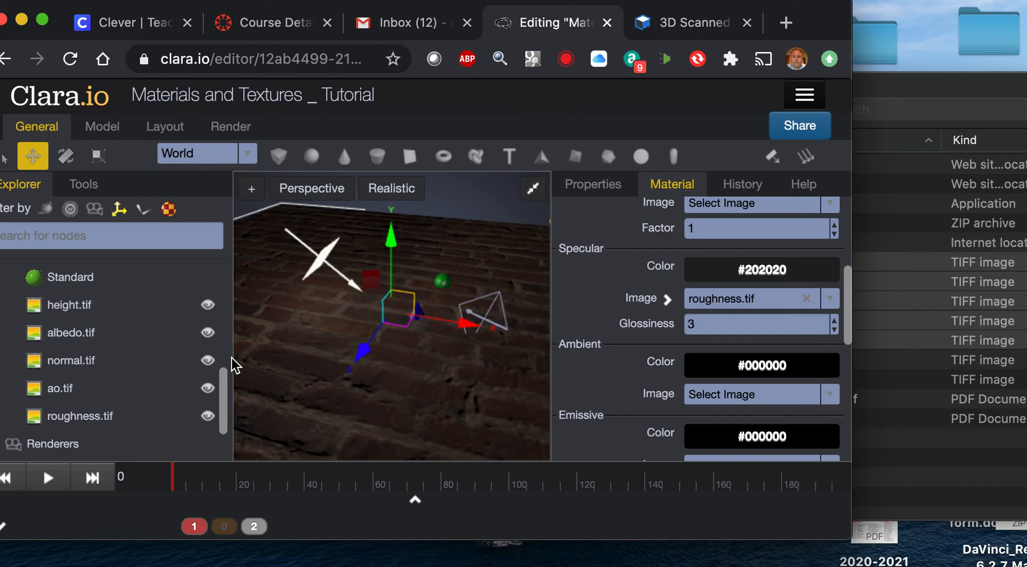
# Increase the Normal scale factor of the plane's material to 1.028.
pyautogui.scroll(-7, 650, 384)
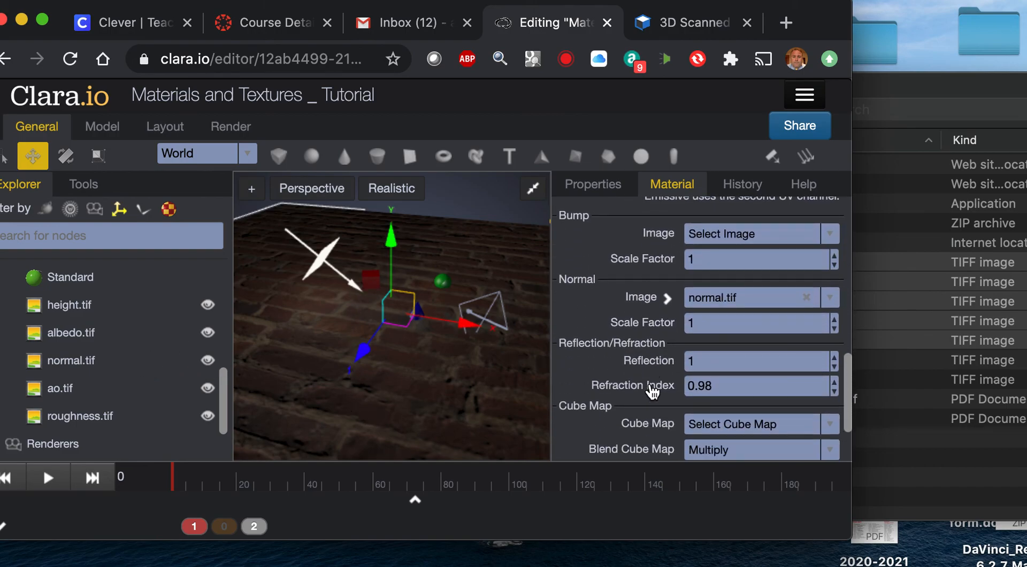
pyautogui.scroll(-2, 649, 383)
pyautogui.scroll(4, 650, 384)
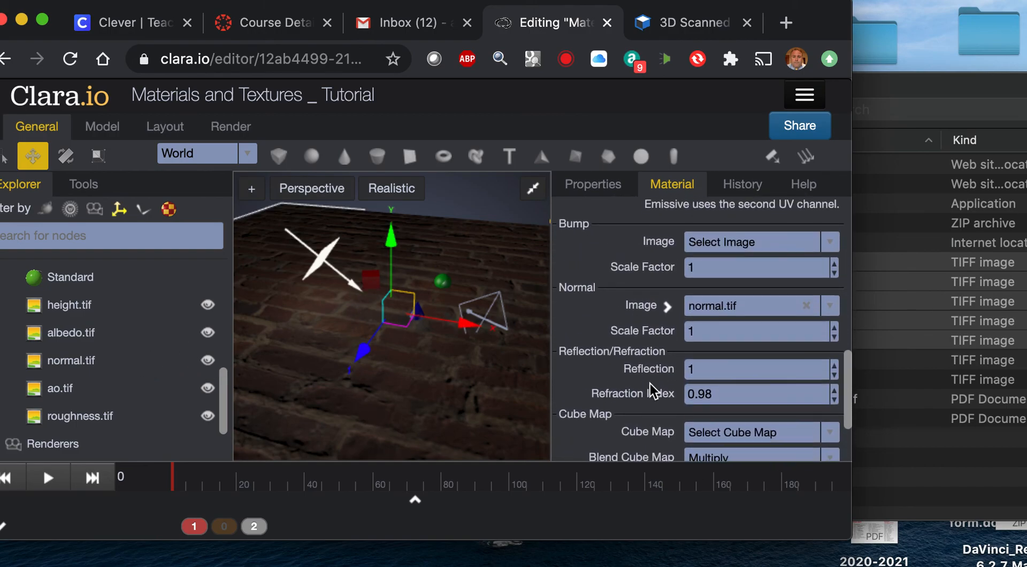
pyautogui.click(833, 344)
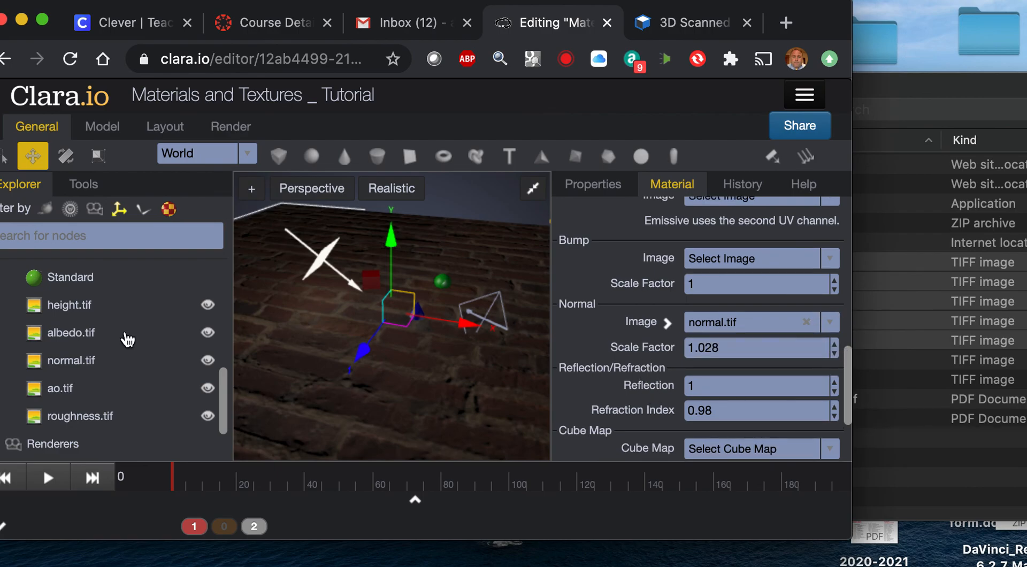
pyautogui.scroll(-2, 639, 368)
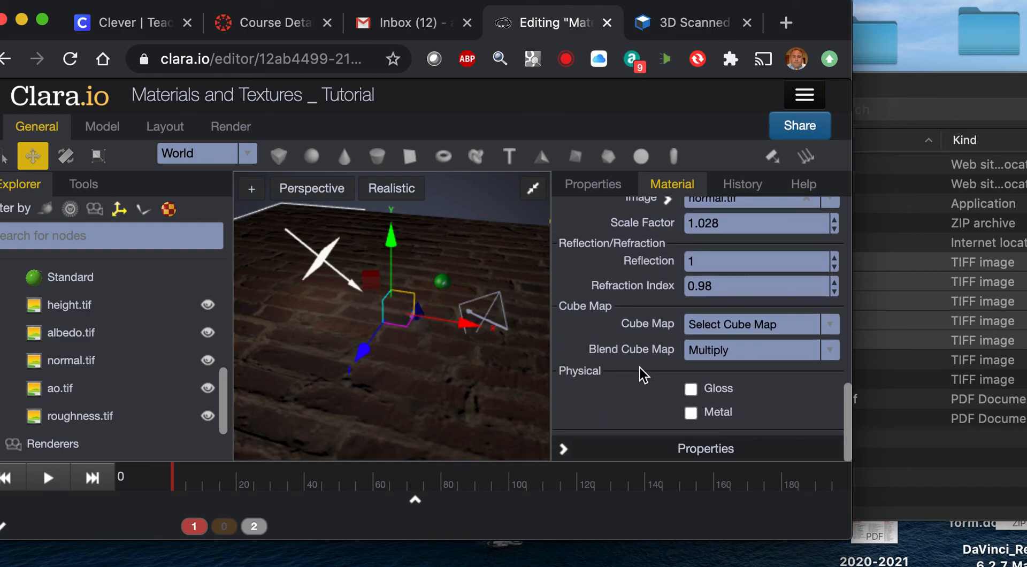
pyautogui.scroll(1, 639, 368)
pyautogui.scroll(8, 639, 367)
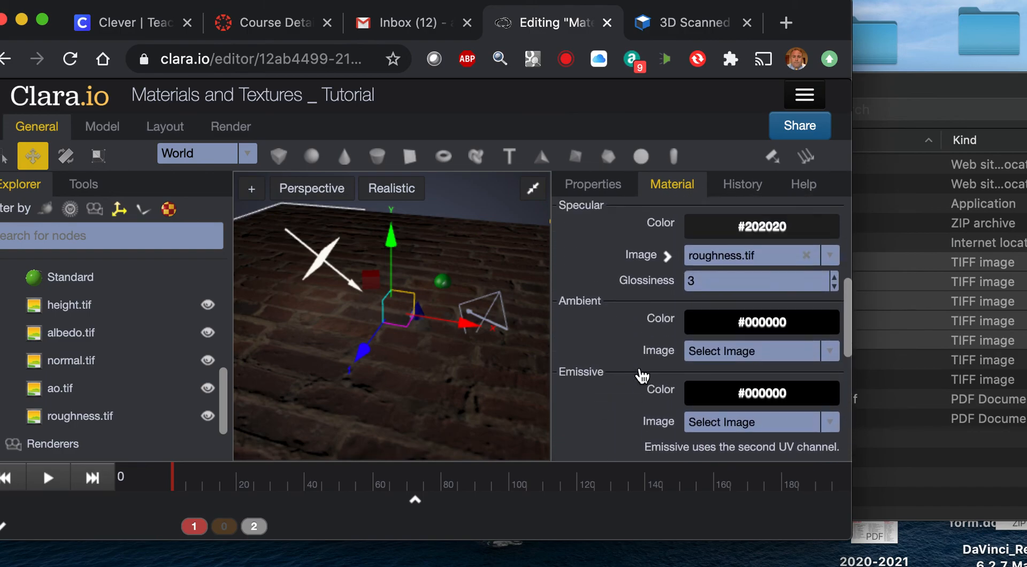
pyautogui.scroll(2, 640, 368)
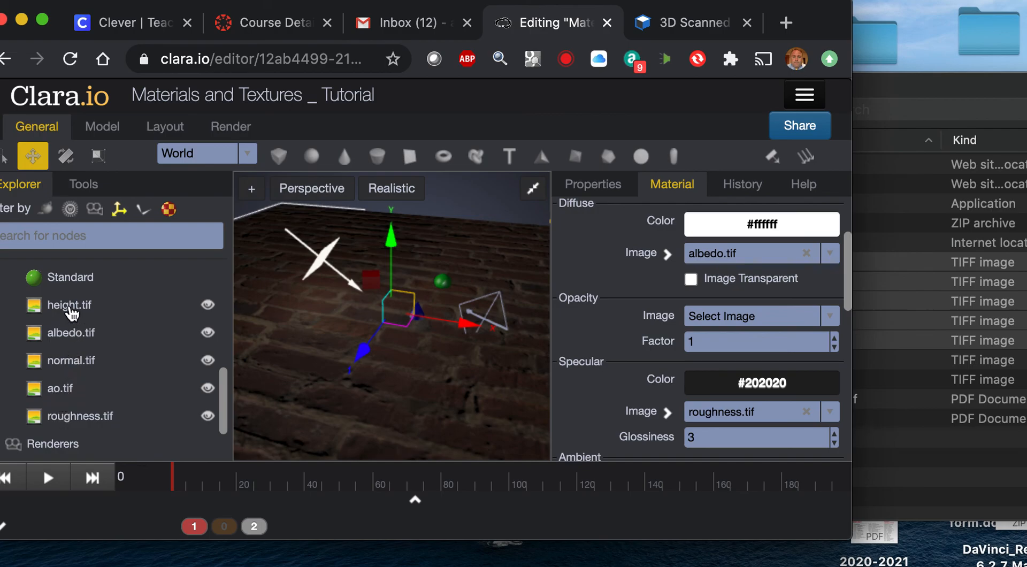
# Assign a new Physical material to the plane, then reselect the plane and maximize its perspective view.
pyautogui.click(175, 128)
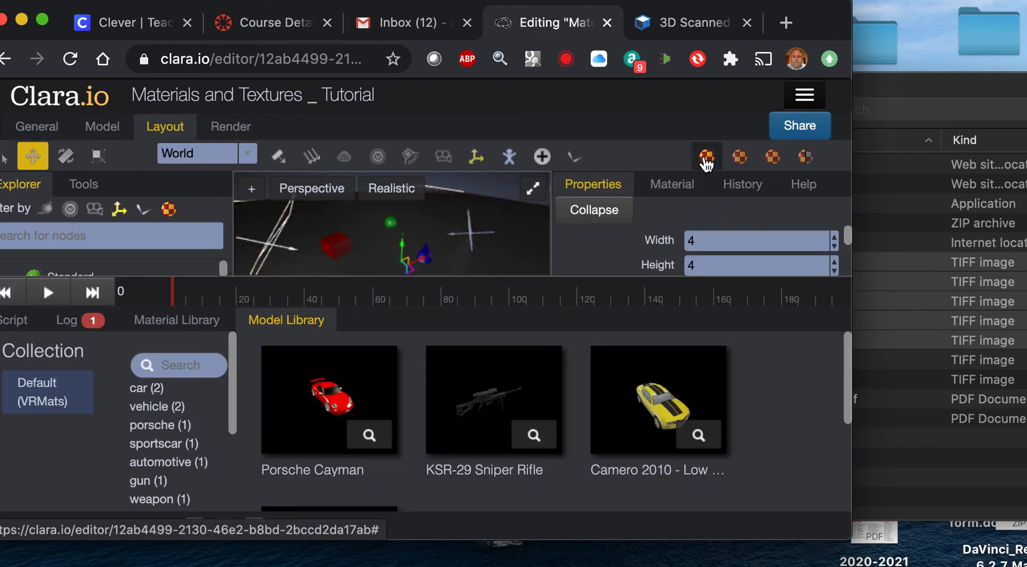
pyautogui.click(96, 129)
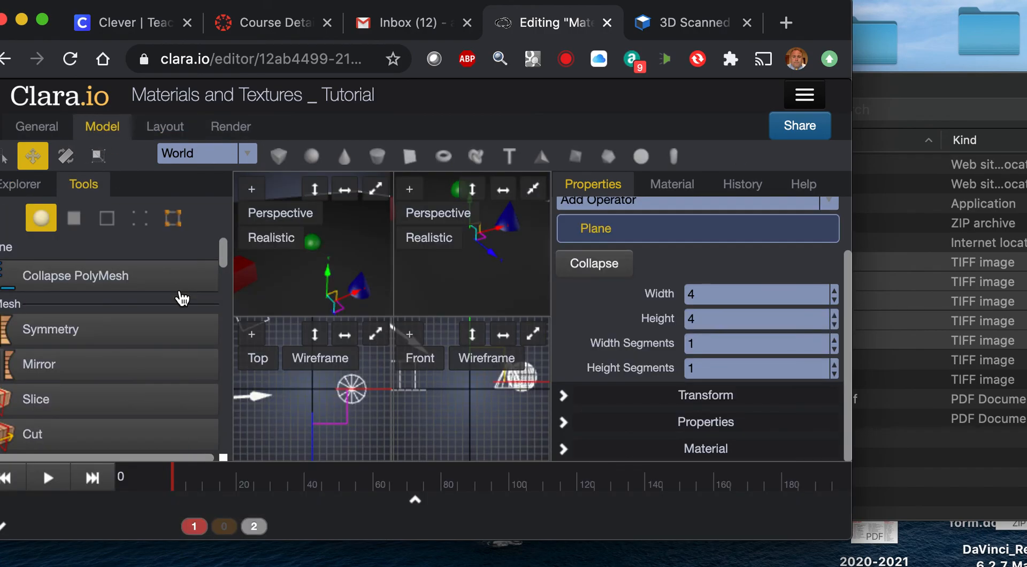
pyautogui.click(49, 129)
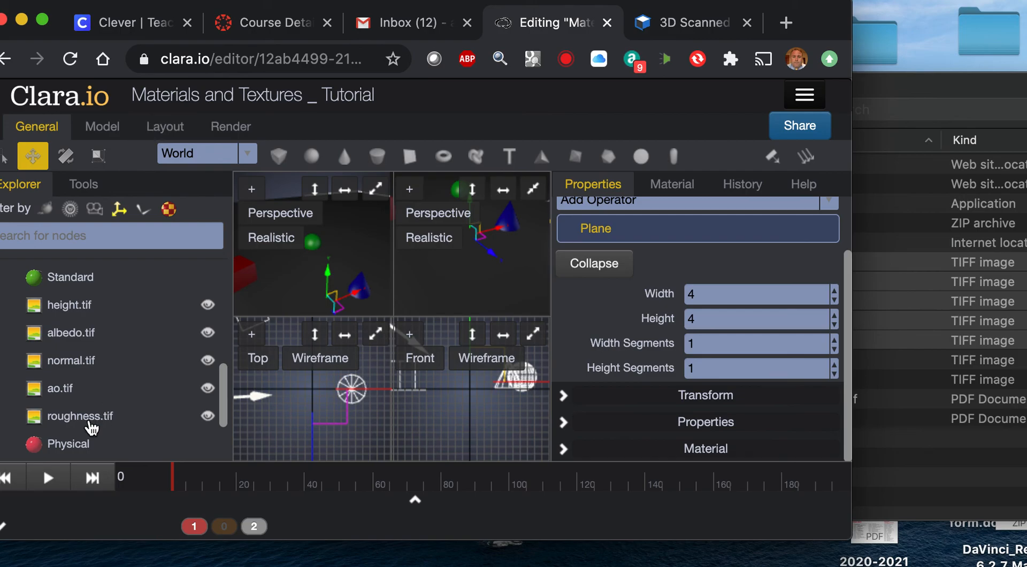
pyautogui.click(74, 446)
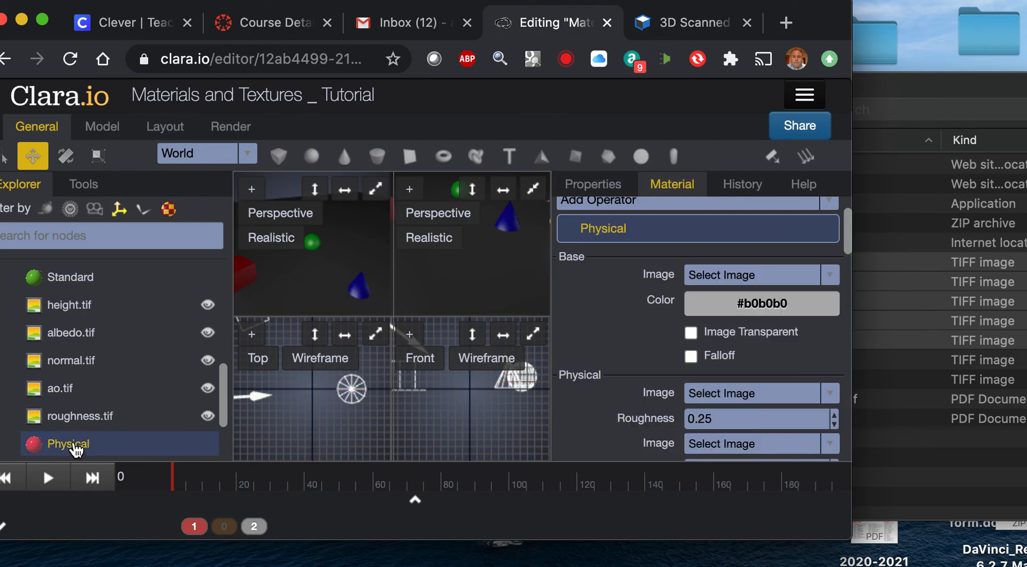
pyautogui.click(438, 286)
pyautogui.click(533, 189)
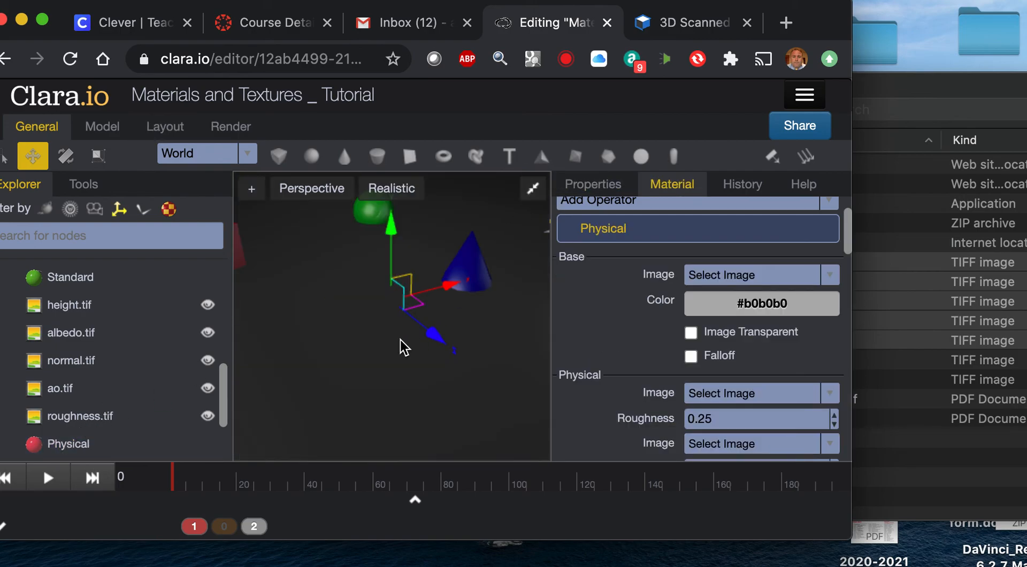
# Apply albedo.tif as the Base image of the plane's Physical material.
pyautogui.click(733, 278)
pyautogui.click(737, 331)
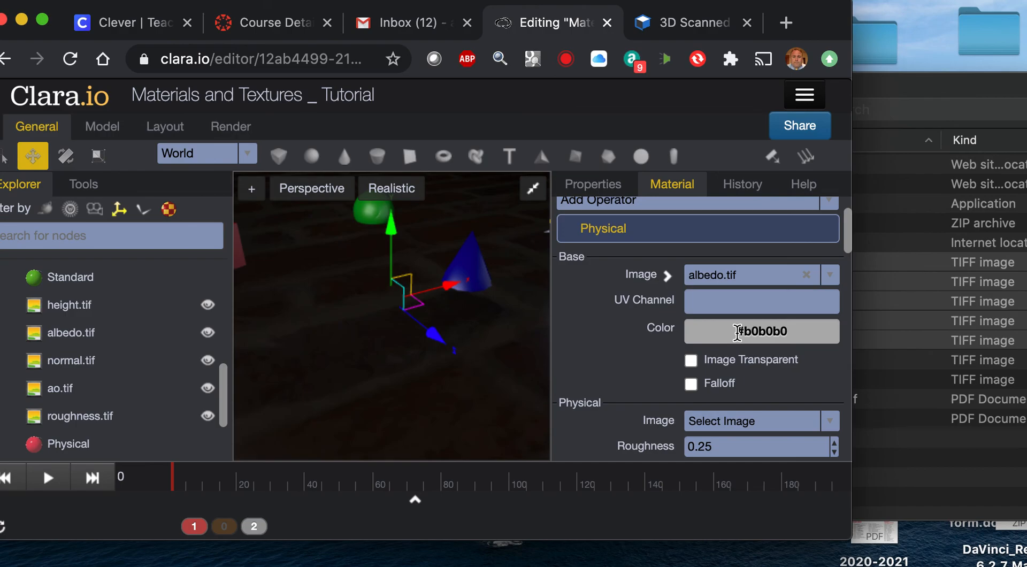
pyautogui.scroll(-5, 509, 359)
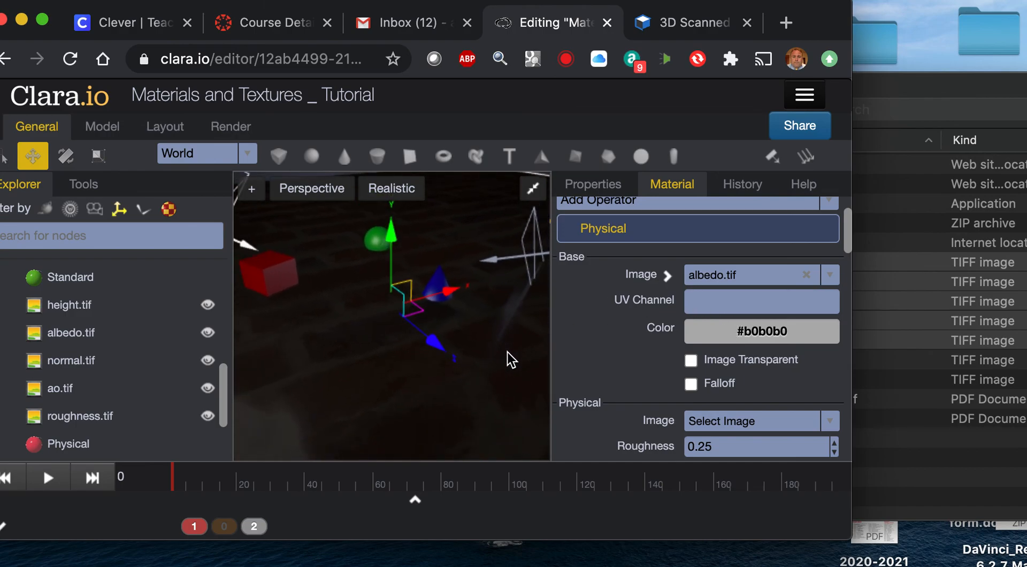
pyautogui.scroll(-2, 509, 359)
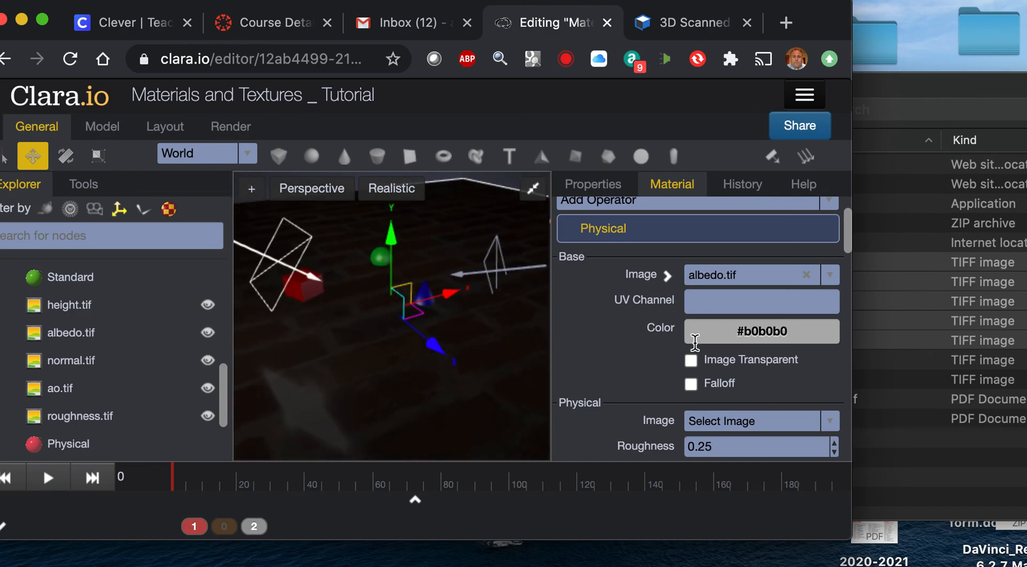
pyautogui.scroll(-5, 729, 385)
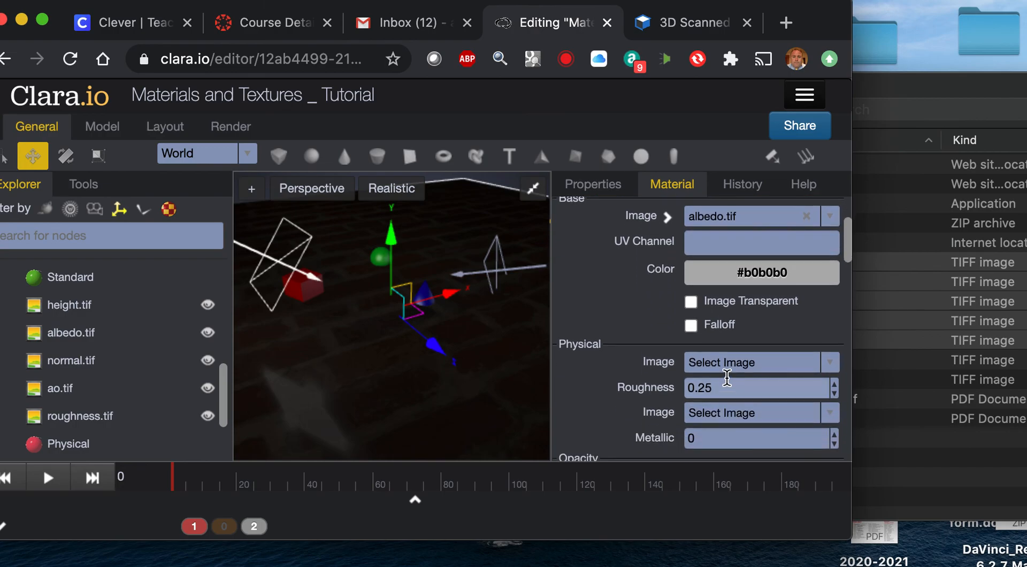
pyautogui.scroll(-5, 748, 363)
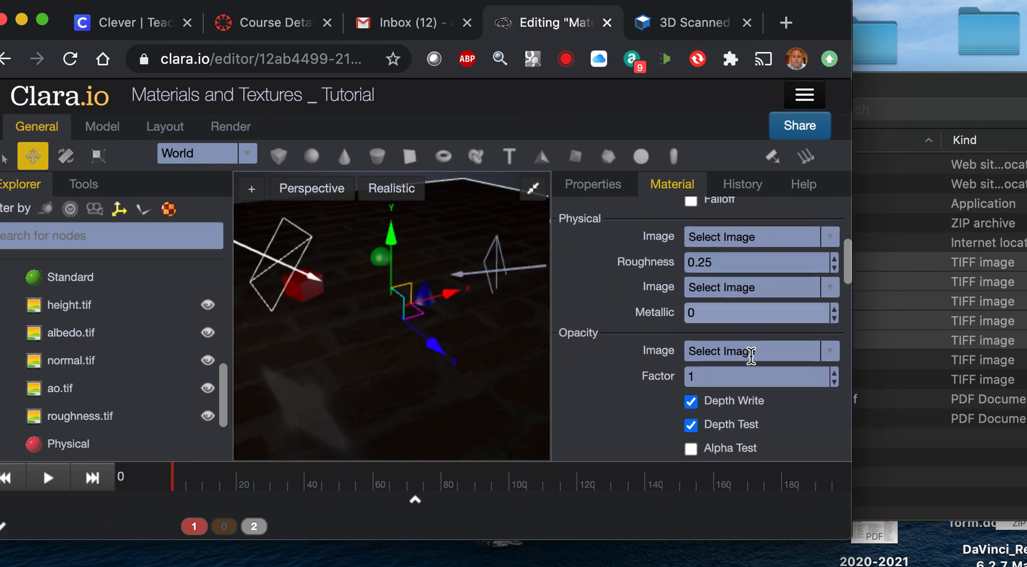
# Apply roughness.tif as the Specular image of the plane's Physical material.
pyautogui.click(751, 355)
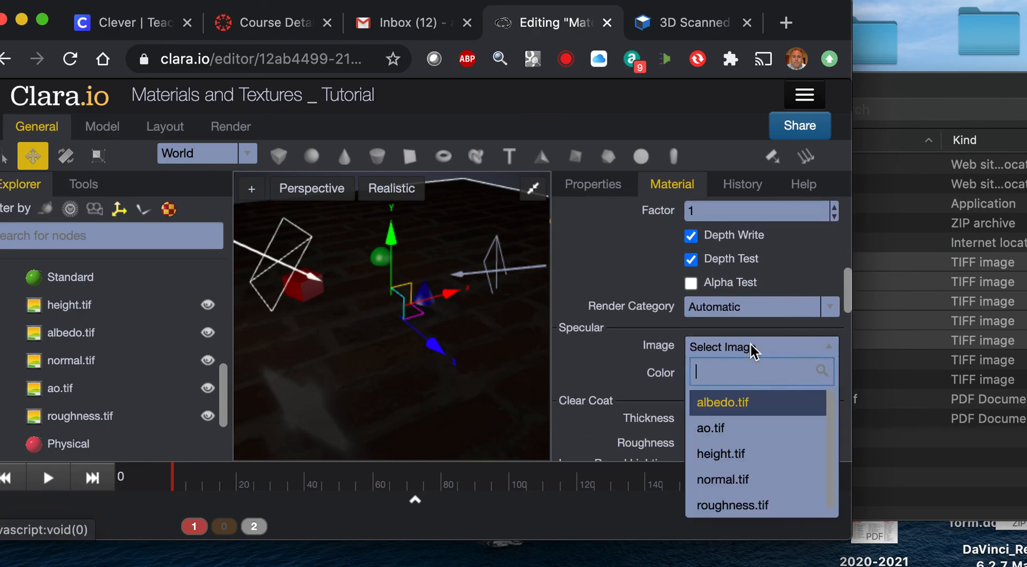
pyautogui.click(740, 503)
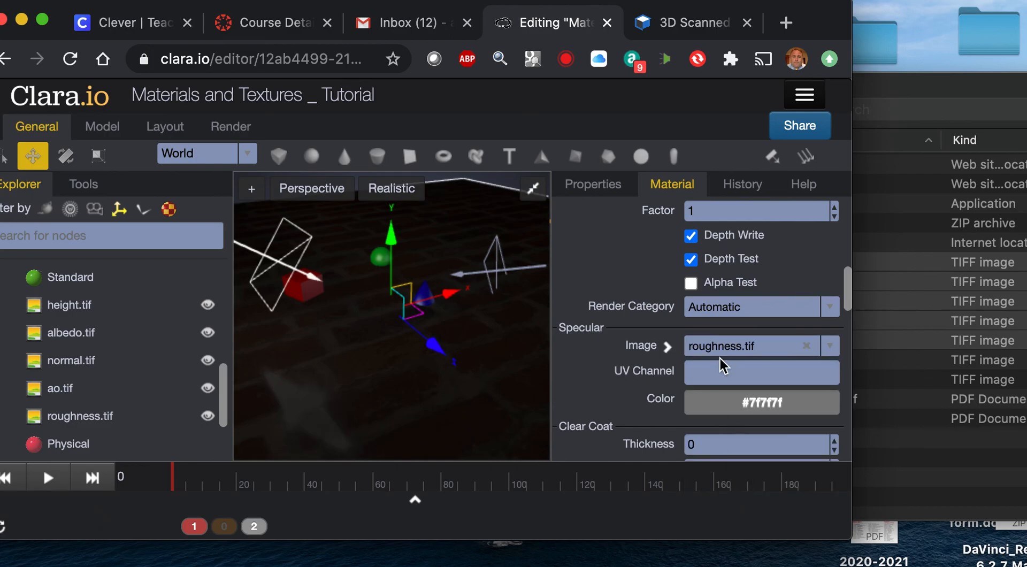
pyautogui.scroll(-3, 719, 363)
pyautogui.scroll(1, 719, 355)
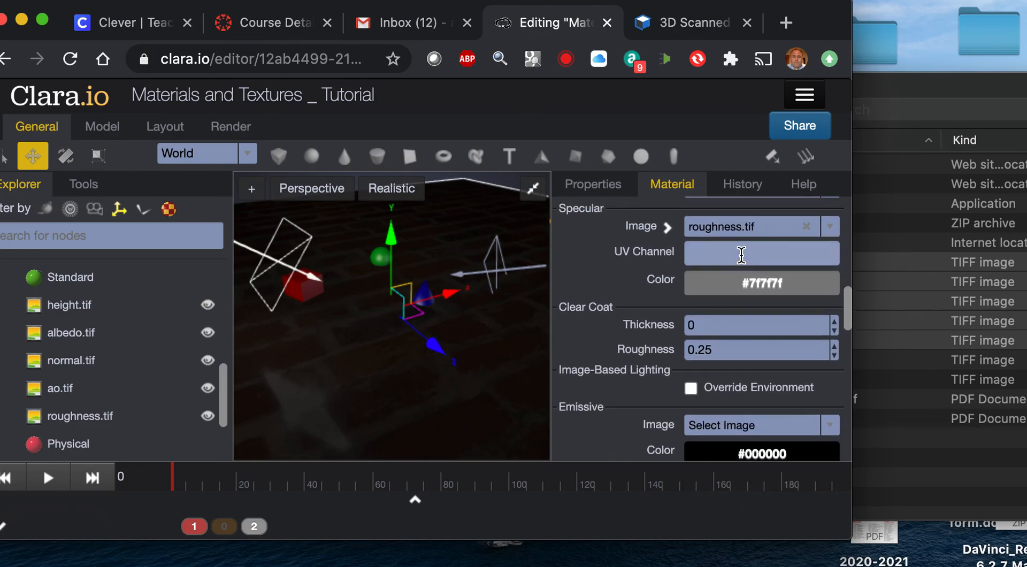
# Apply ao.tif as the Ambient Occlusion image of the plane's Physical material.
pyautogui.scroll(-5, 769, 309)
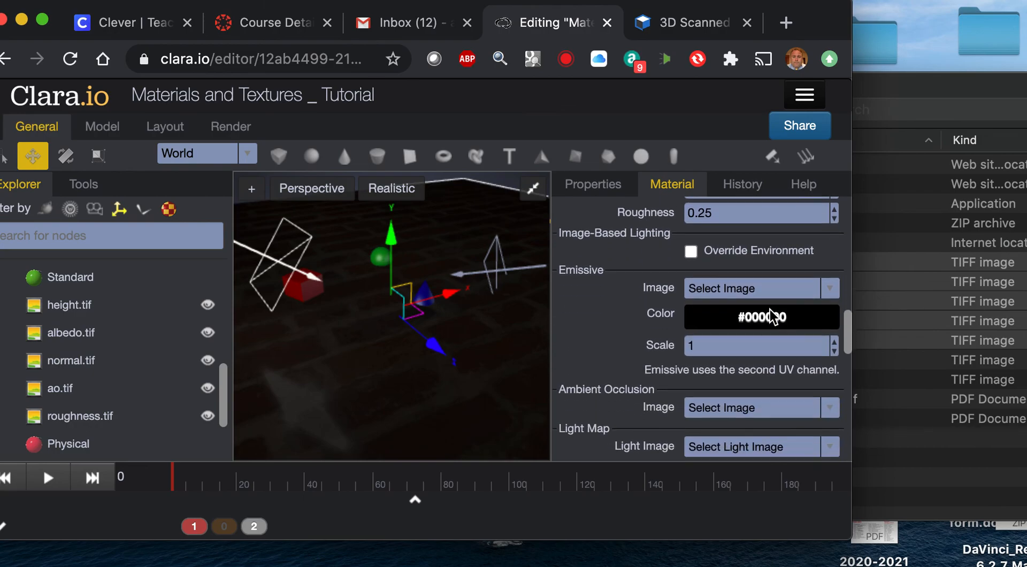
pyautogui.scroll(-2, 769, 309)
pyautogui.click(768, 297)
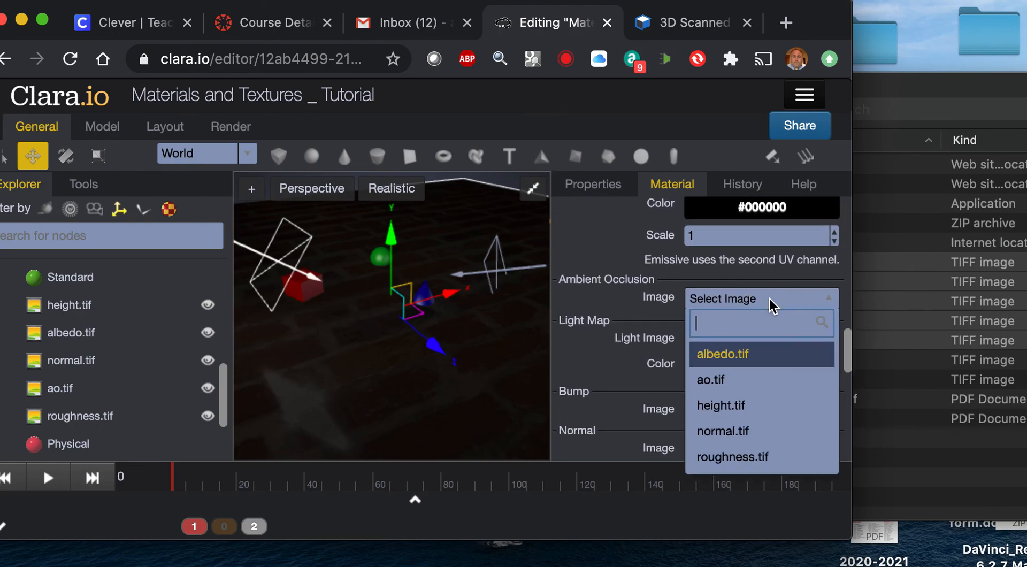
pyautogui.click(746, 379)
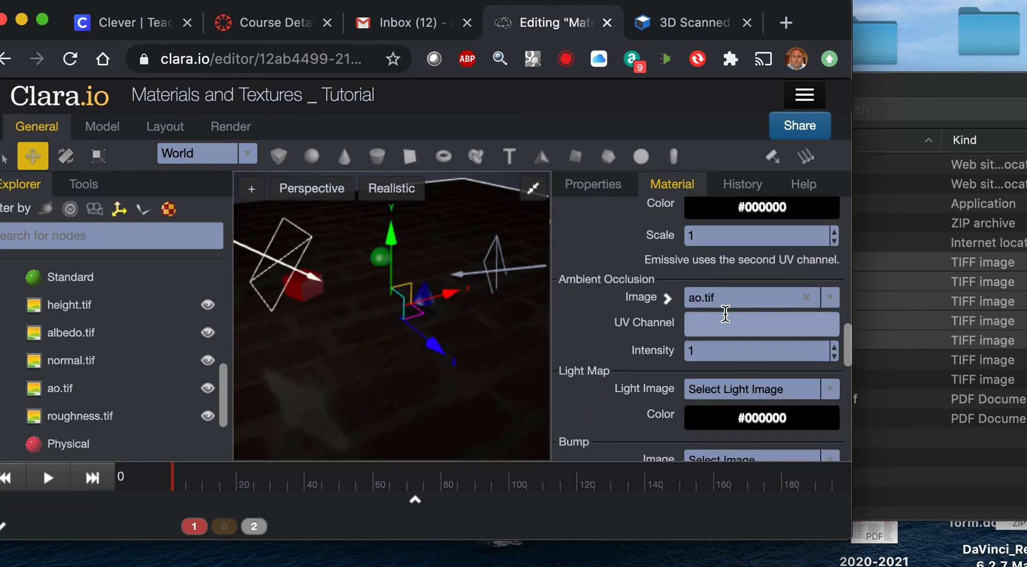
# Apply normal.tif as the Normal image of the material, leaving the Bump image unassigned.
pyautogui.scroll(-1, 729, 344)
pyautogui.scroll(-2, 728, 344)
pyautogui.scroll(-1, 733, 369)
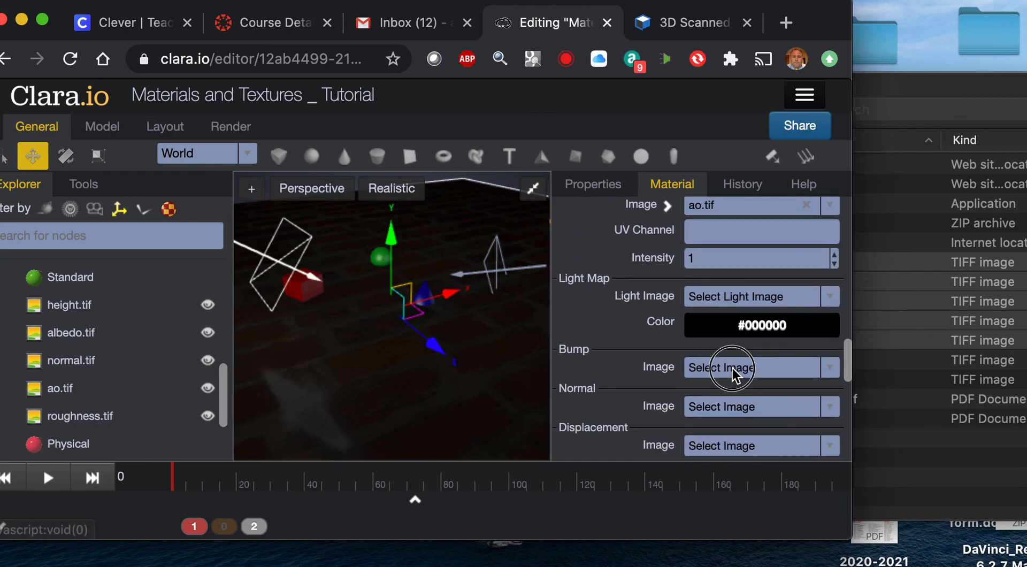
pyautogui.click(733, 368)
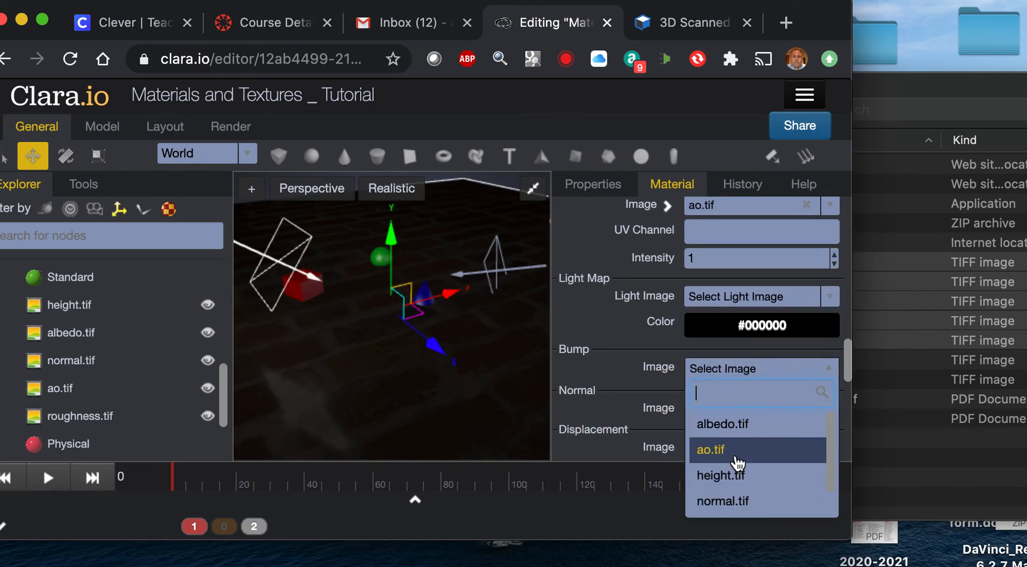
pyautogui.click(643, 351)
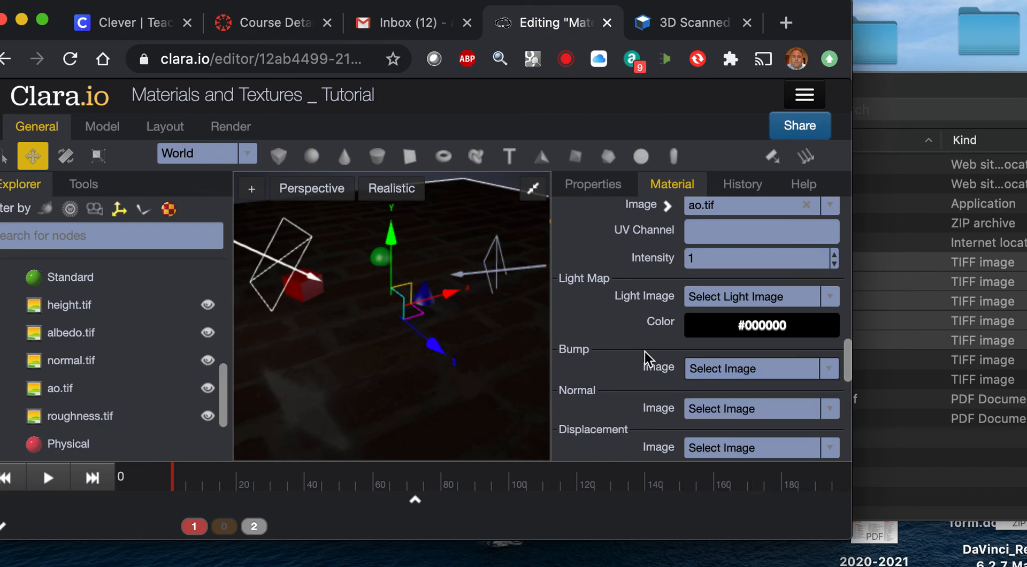
pyautogui.click(722, 411)
pyautogui.scroll(-2, 729, 479)
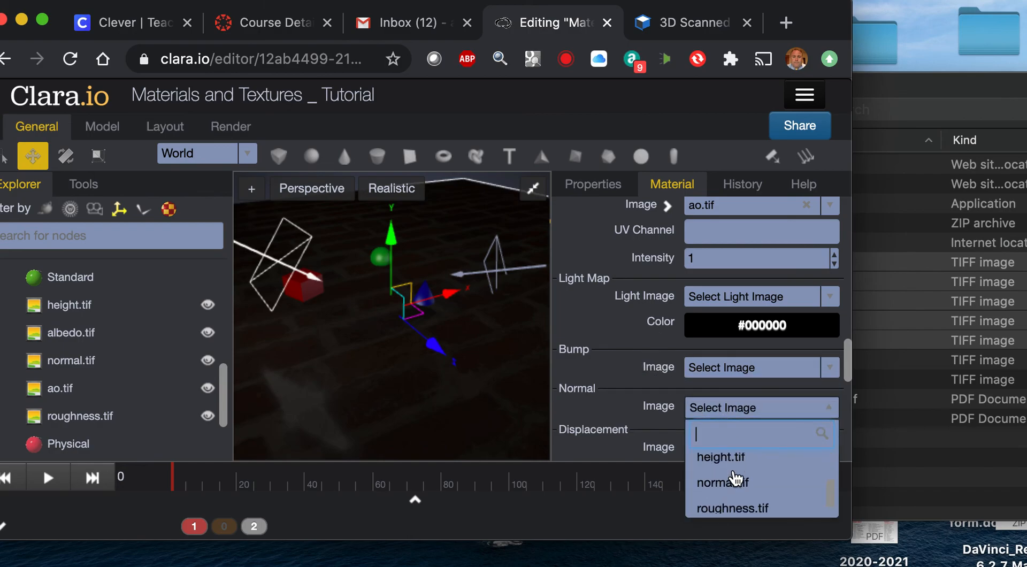
pyautogui.click(731, 481)
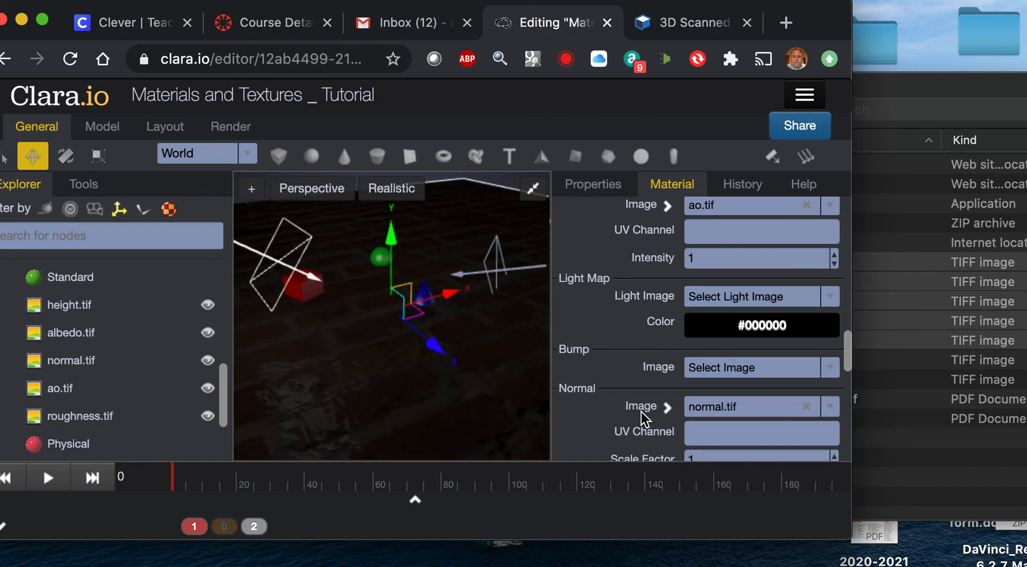
# Apply height.tif as the material's Displacement image and reduce the displacement scale factor to 0.5.
pyautogui.scroll(-5, 647, 414)
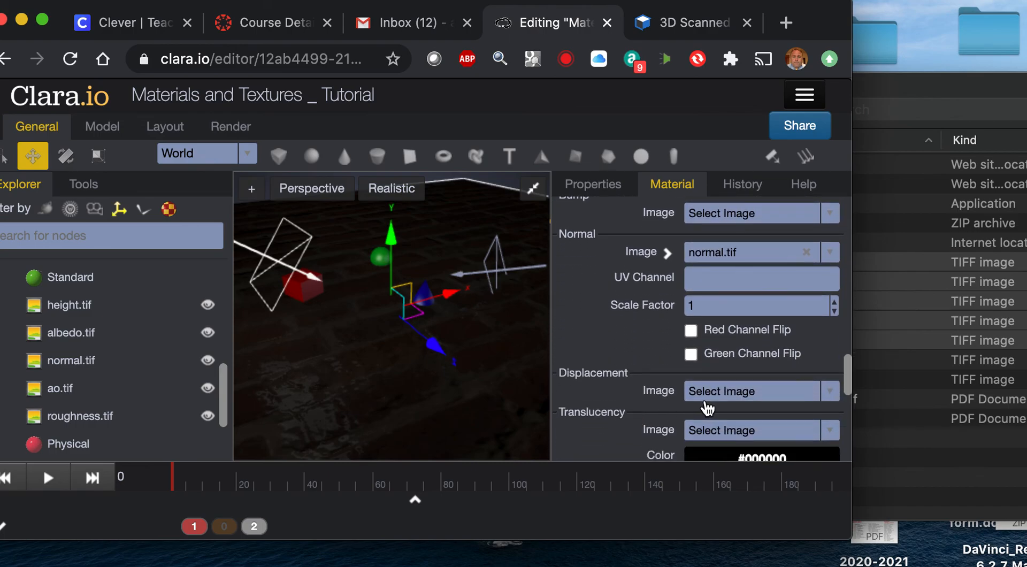
pyautogui.click(706, 405)
pyautogui.click(720, 495)
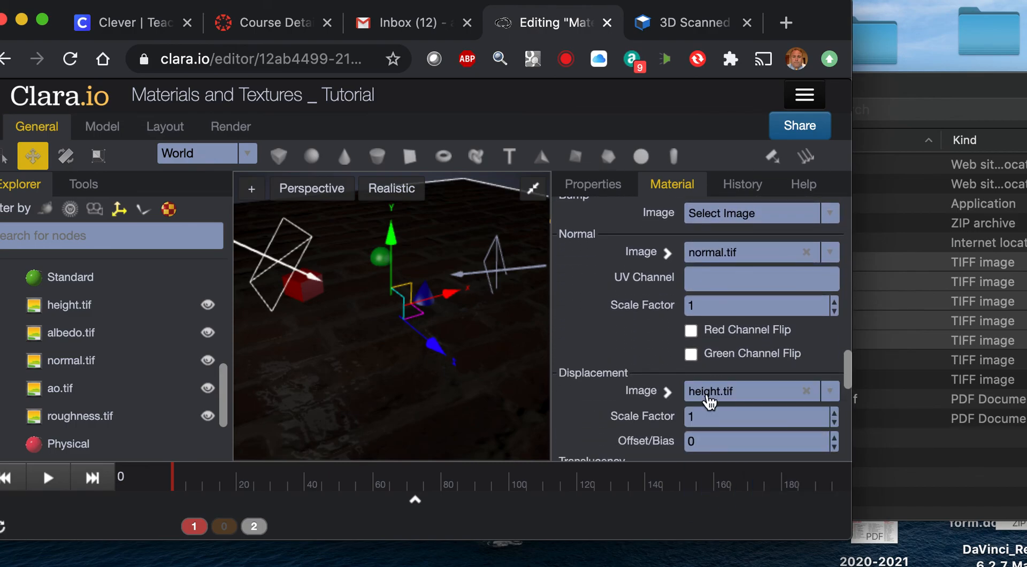
pyautogui.scroll(-5, 483, 403)
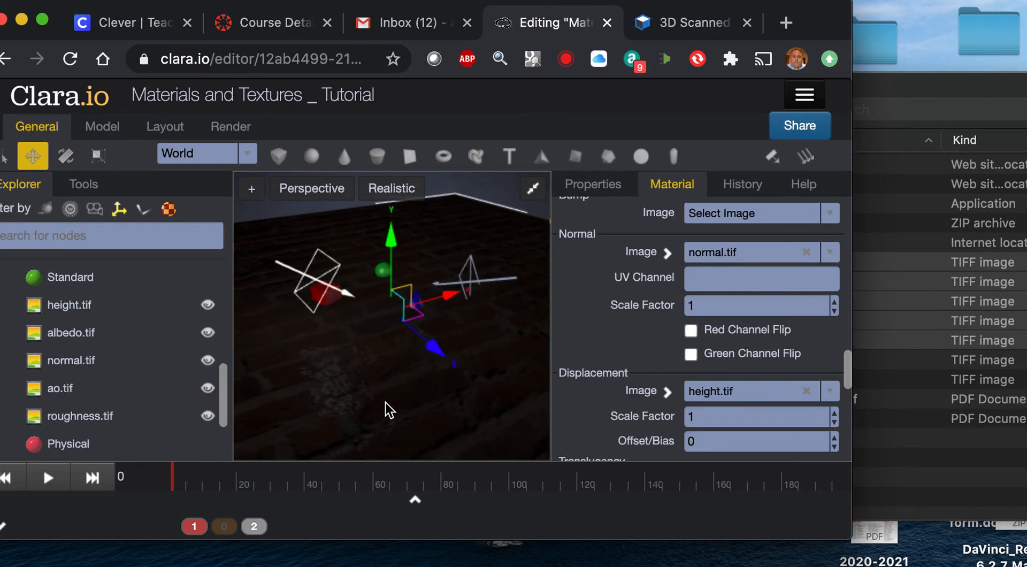
pyautogui.click(834, 424)
pyautogui.click(834, 424)
pyautogui.click(834, 424)
pyautogui.click(834, 424)
pyautogui.click(834, 424)
# Enable Tri-Planar UV Mapping for the material's BaseMap, Normal, Bump and Roughness.
pyautogui.scroll(-4, 749, 393)
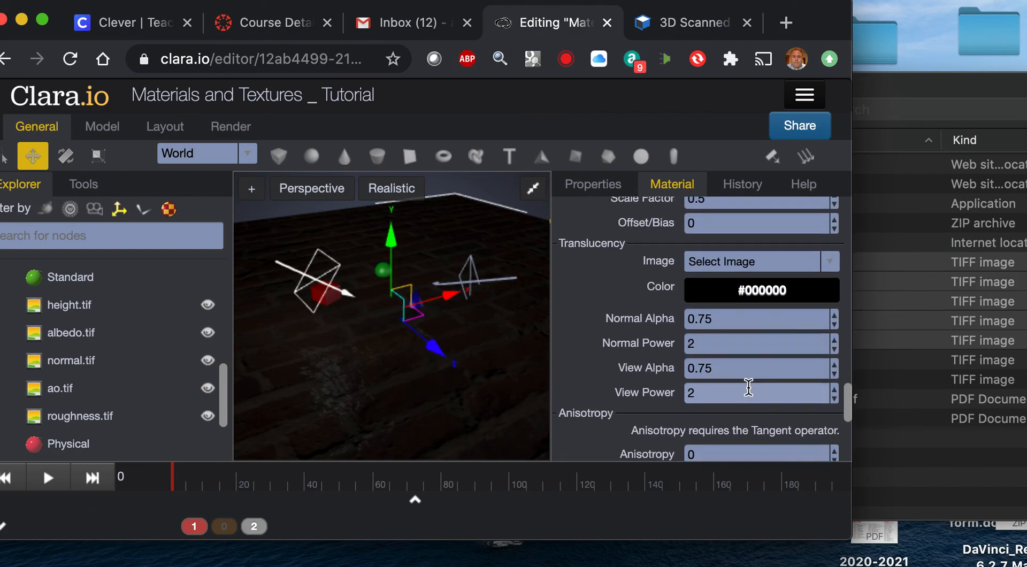
pyautogui.scroll(-5, 749, 387)
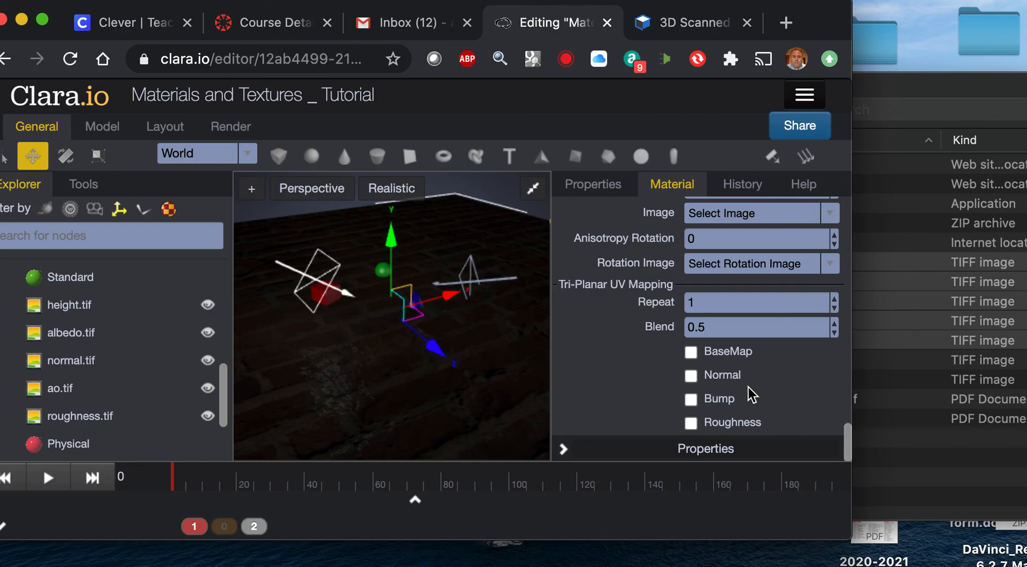
pyautogui.scroll(1, 749, 387)
pyautogui.scroll(3, 747, 388)
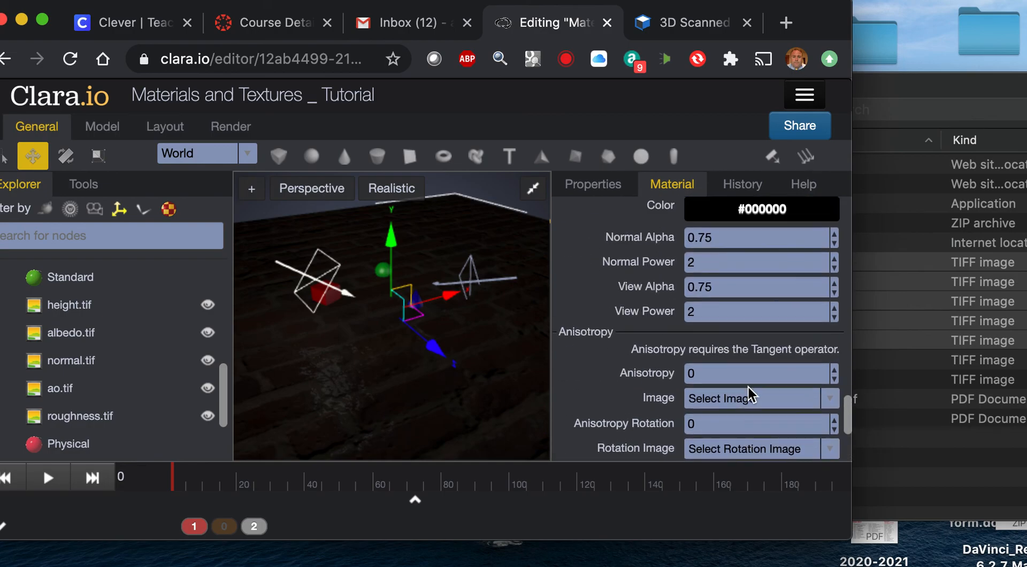
pyautogui.scroll(-3, 748, 389)
pyautogui.click(691, 374)
pyautogui.click(690, 398)
pyautogui.click(691, 421)
pyautogui.click(690, 445)
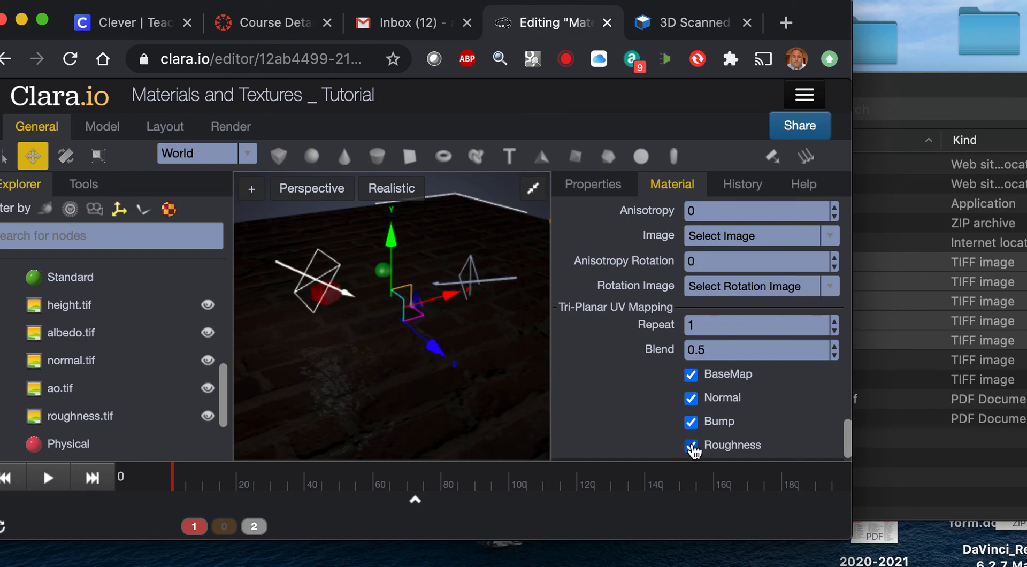
# Set the Tri-Planar UV Mapping repeat to 5.
pyautogui.click(834, 321)
pyautogui.click(834, 321)
pyautogui.doubleClick(799, 324)
pyautogui.scroll(-3, 345, 362)
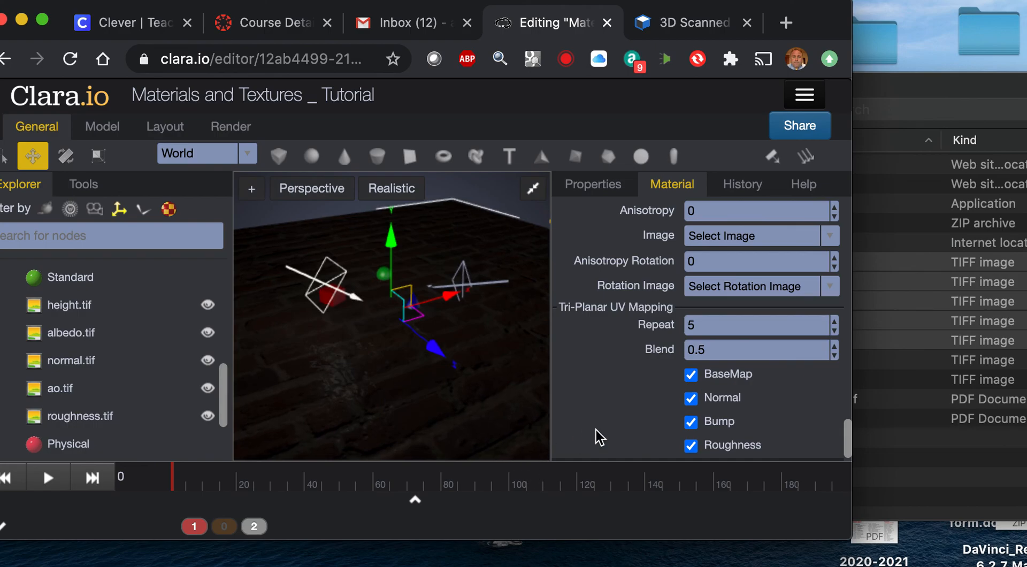
pyautogui.scroll(-1, 598, 436)
pyautogui.scroll(10, 595, 430)
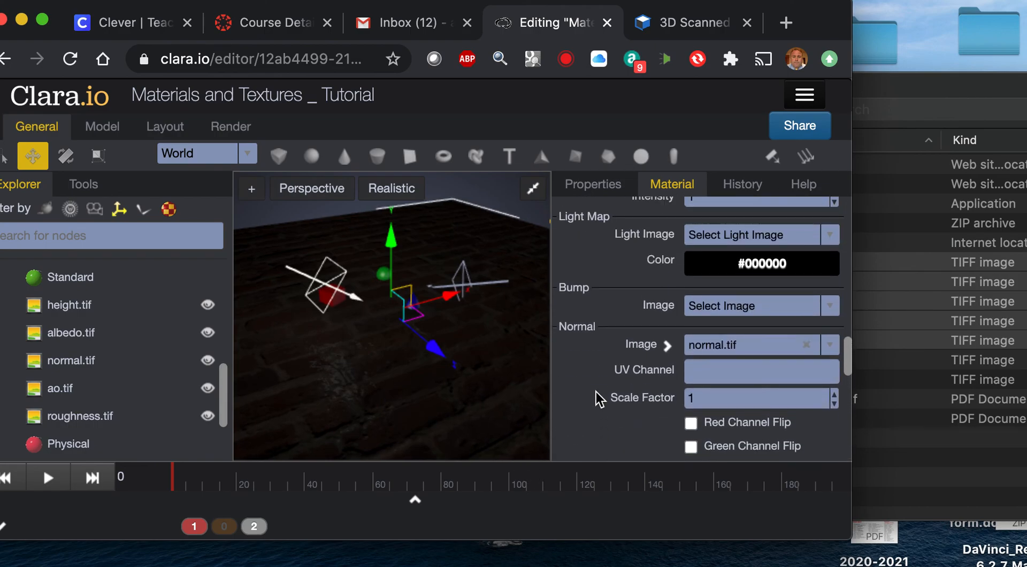
# Set the warm white area light's intensity to 300 and move the light higher above the brick plane.
pyautogui.click(328, 282)
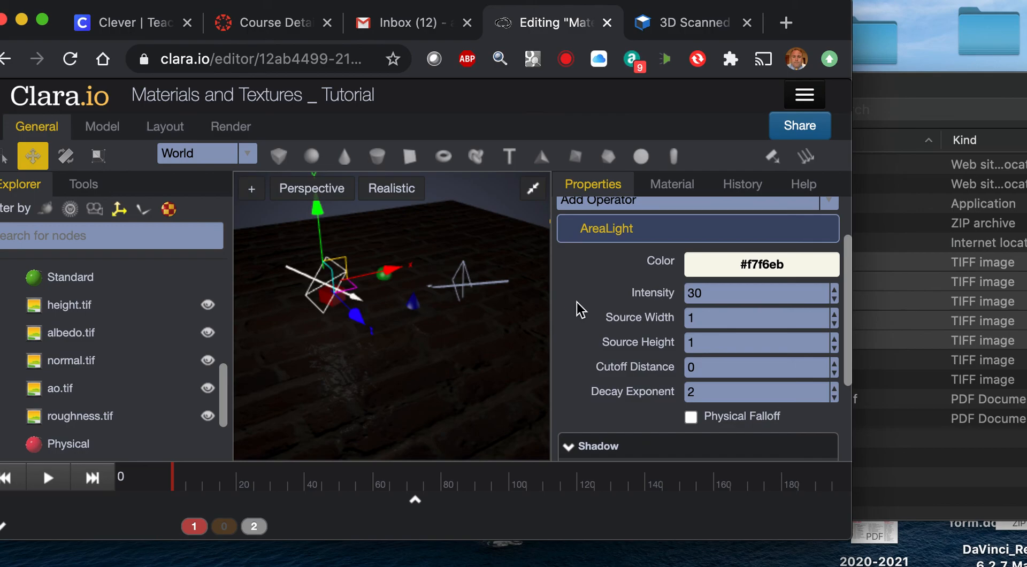
pyautogui.doubleClick(711, 294)
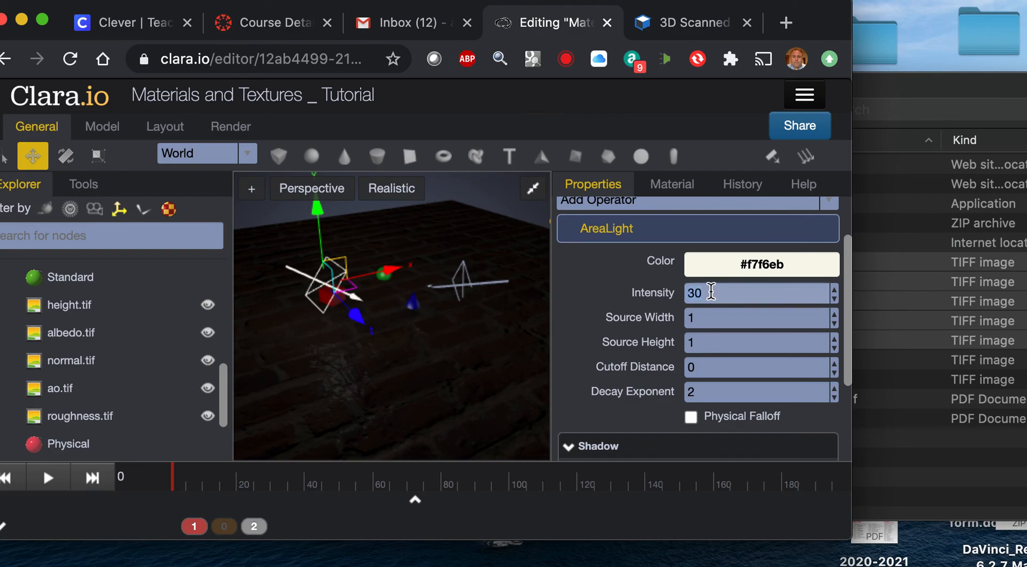
pyautogui.write('0')
pyautogui.press('Return')
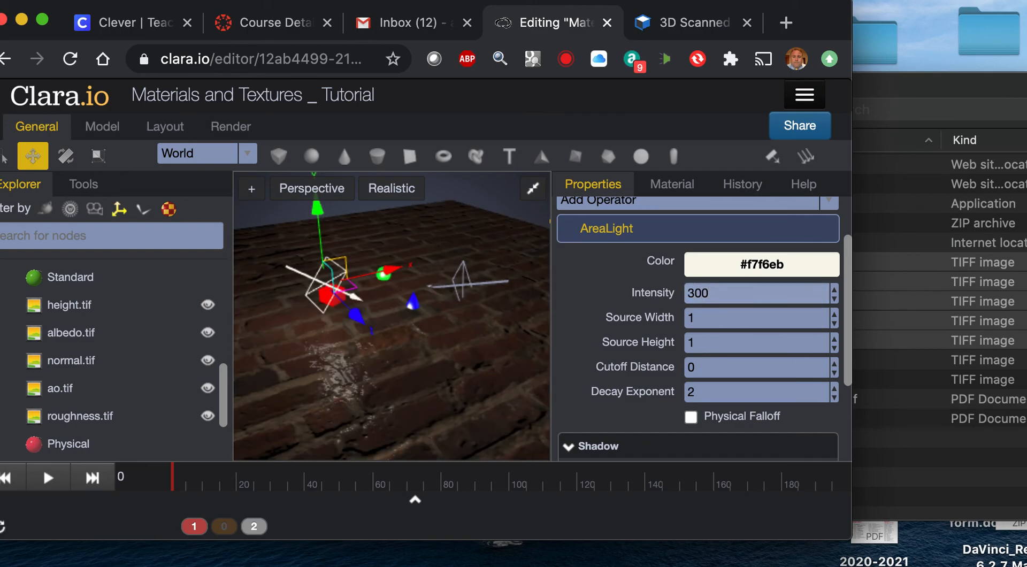
pyautogui.moveTo(313, 220)
pyautogui.mouseDown()
pyautogui.moveTo(314, 206)
pyautogui.moveTo(312, 250)
pyautogui.moveTo(310, 215)
pyautogui.mouseUp()
pyautogui.moveTo(353, 303); pyautogui.dragTo(337, 282)
# Reselect the brick plane and change its material's Specular color to the brownish gray #8c7a6d.
pyautogui.click(378, 385)
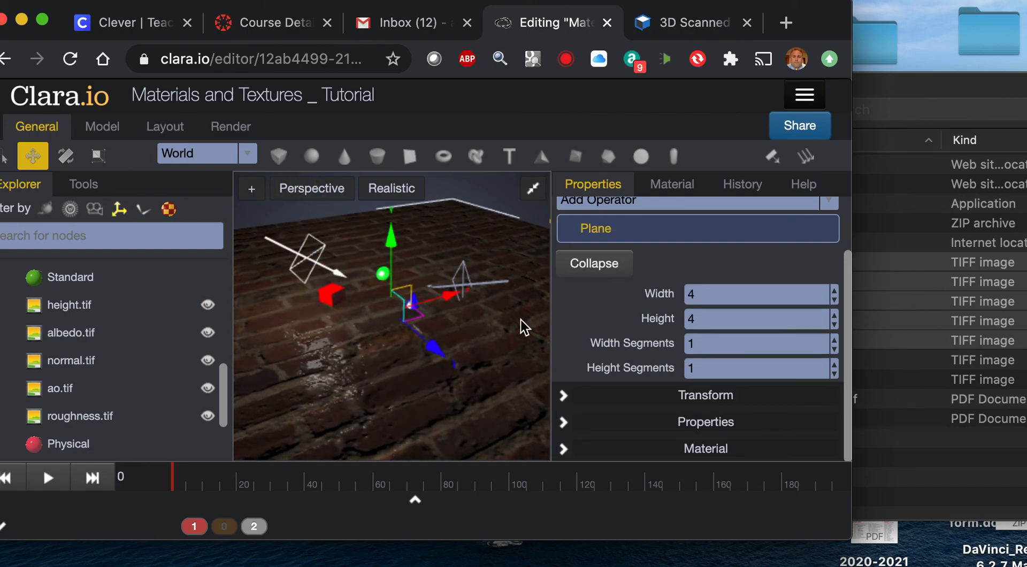
pyautogui.scroll(2, 712, 321)
pyautogui.scroll(-4, 655, 343)
pyautogui.scroll(4, 654, 300)
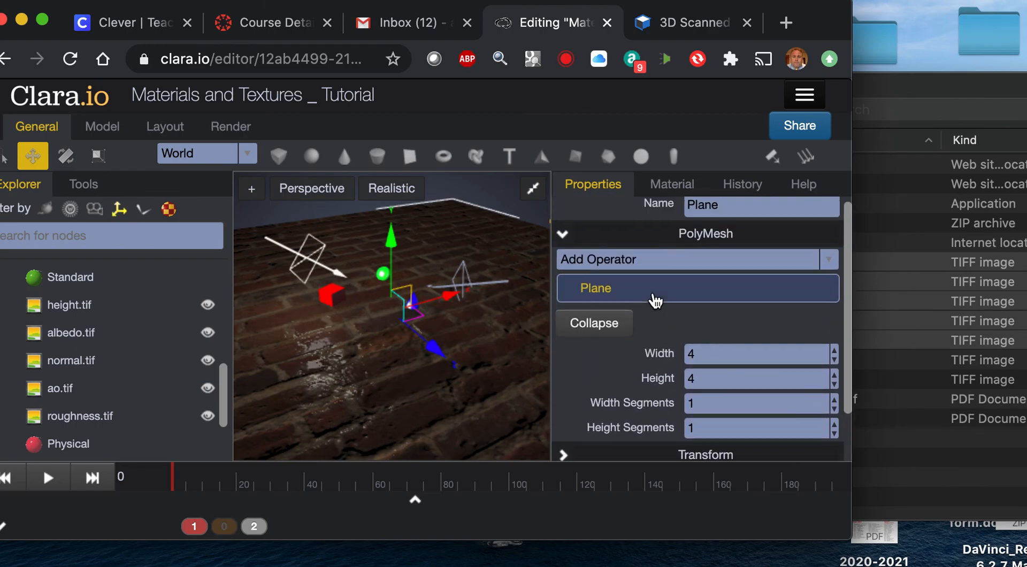
pyautogui.click(671, 184)
pyautogui.scroll(-4, 656, 375)
pyautogui.scroll(-5, 658, 376)
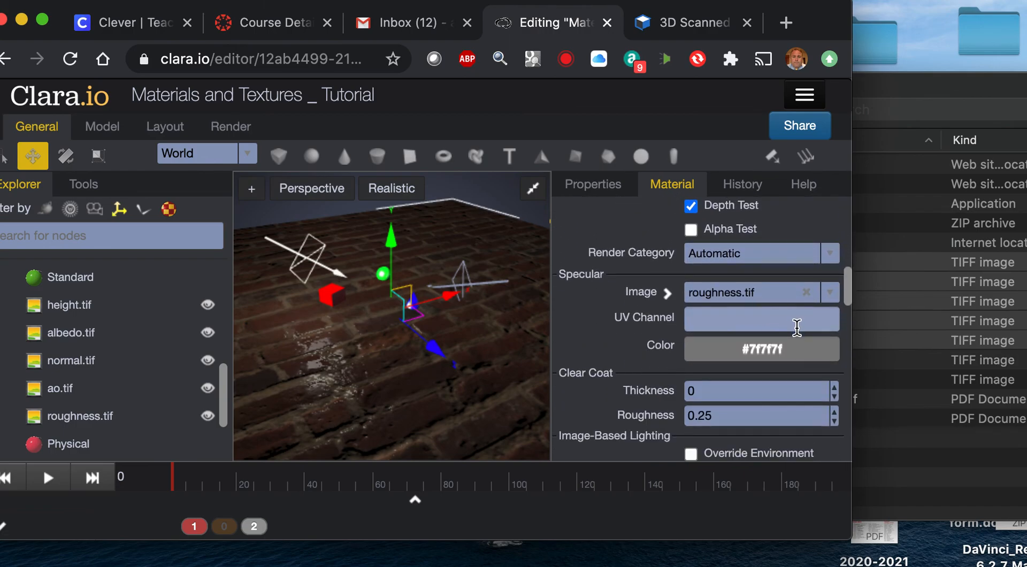
pyautogui.click(793, 349)
pyautogui.moveTo(753, 391)
pyautogui.mouseDown()
pyautogui.moveTo(663, 343)
pyautogui.moveTo(642, 444)
pyautogui.moveTo(713, 426)
pyautogui.mouseUp()
pyautogui.moveTo(808, 389)
pyautogui.mouseDown()
pyautogui.moveTo(804, 378)
pyautogui.moveTo(810, 461)
pyautogui.moveTo(802, 453)
pyautogui.mouseUp()
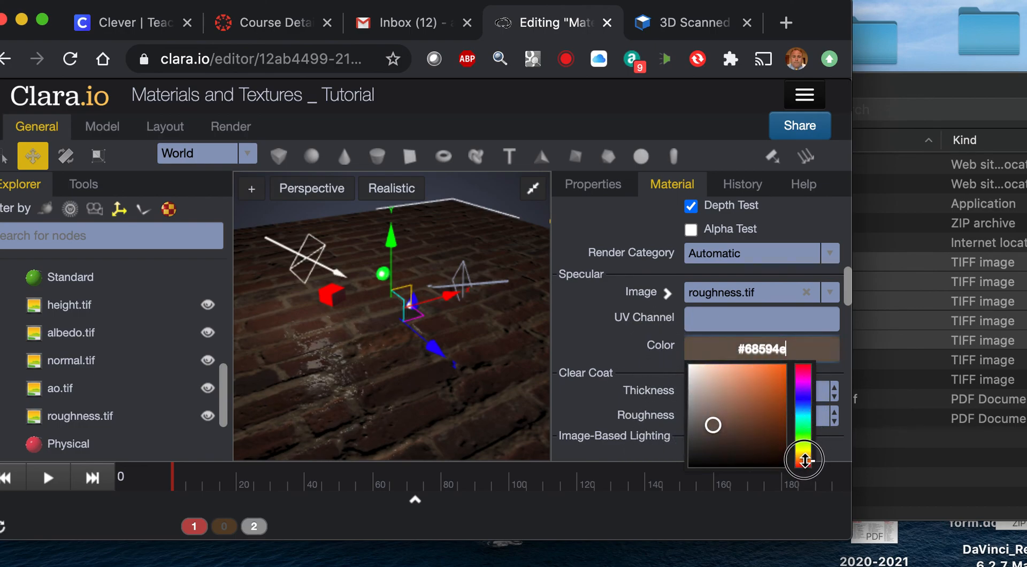
pyautogui.click(730, 413)
pyautogui.moveTo(731, 412)
pyautogui.mouseDown()
pyautogui.moveTo(685, 411)
pyautogui.moveTo(709, 410)
pyautogui.mouseUp()
pyautogui.click(738, 313)
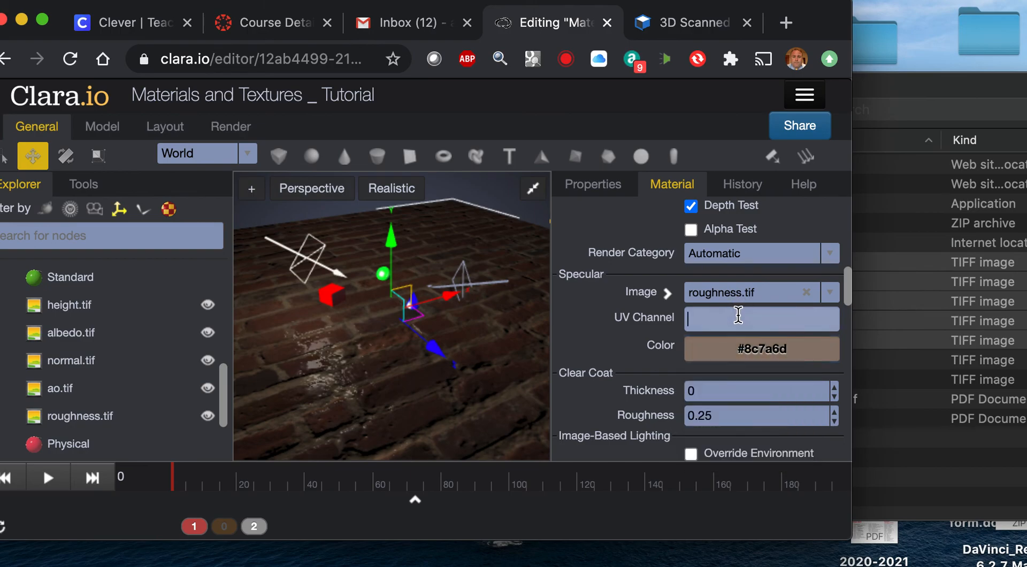
# Set the Clear Coat roughness of the plane's material to 1.
pyautogui.click(834, 410)
pyautogui.click(834, 414)
pyautogui.doubleClick(747, 411)
pyautogui.write('1')
# Try Physical roughness values of 1 and 0.90 on the plane's material.
pyautogui.scroll(3, 690, 353)
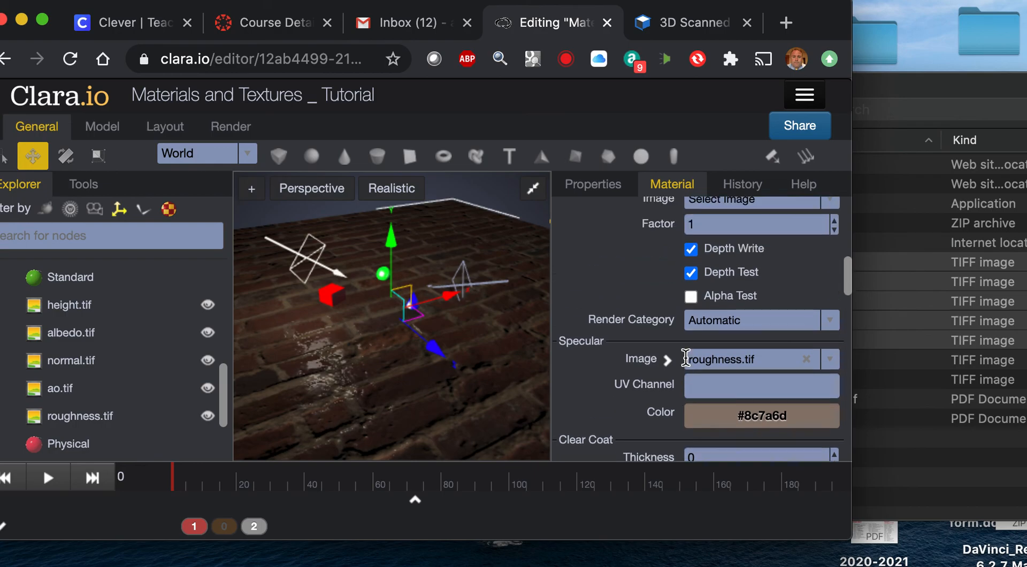
pyautogui.scroll(5, 689, 338)
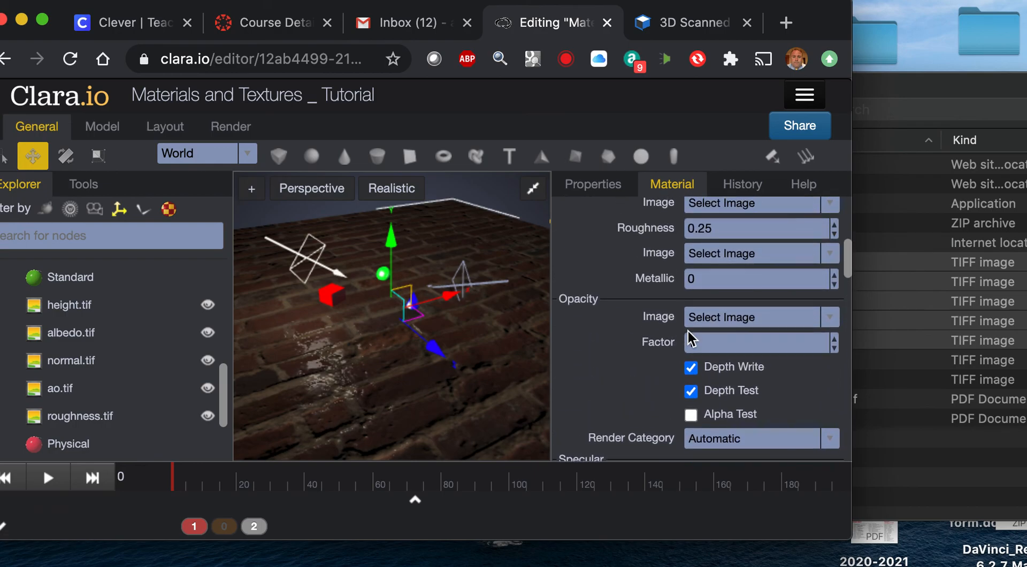
pyautogui.scroll(1, 687, 332)
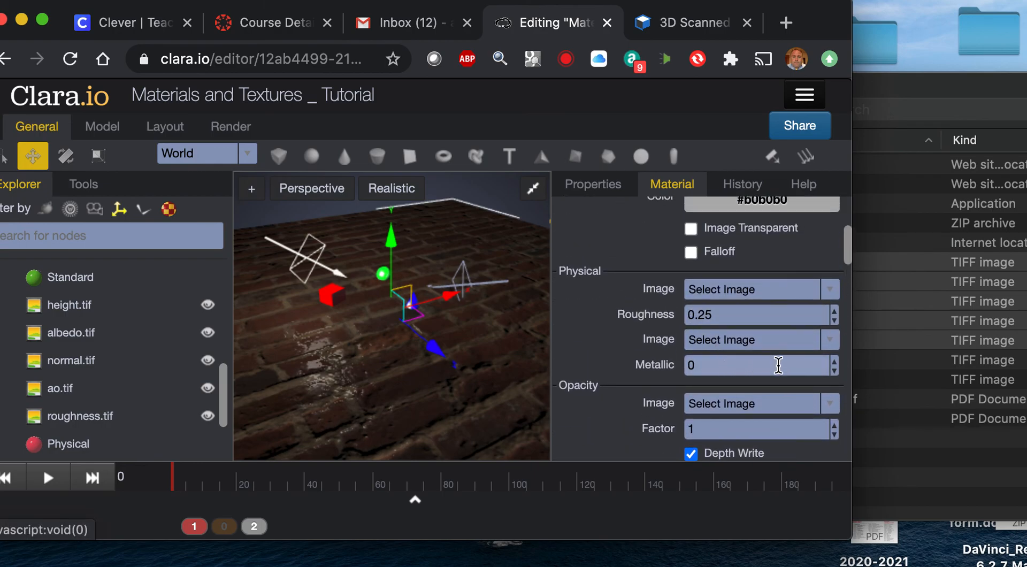
pyautogui.click(791, 307)
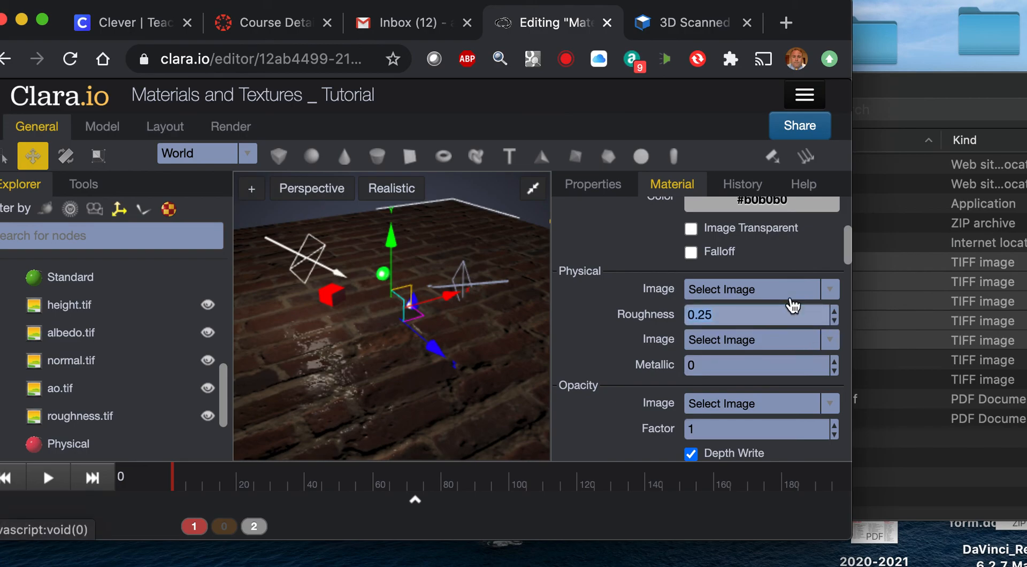
pyautogui.write('1')
pyautogui.press('Return')
pyautogui.click(767, 312)
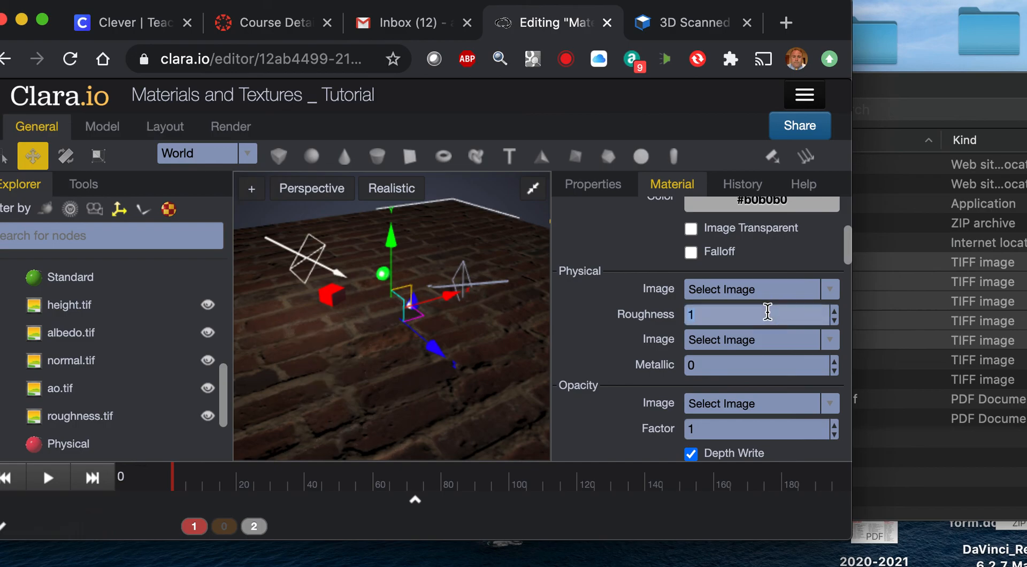
pyautogui.write('.90')
pyautogui.press('Return')
# Set the Physical roughness of the plane's material to 0.8.
pyautogui.click(775, 321)
pyautogui.write('.8')
pyautogui.press('Return')
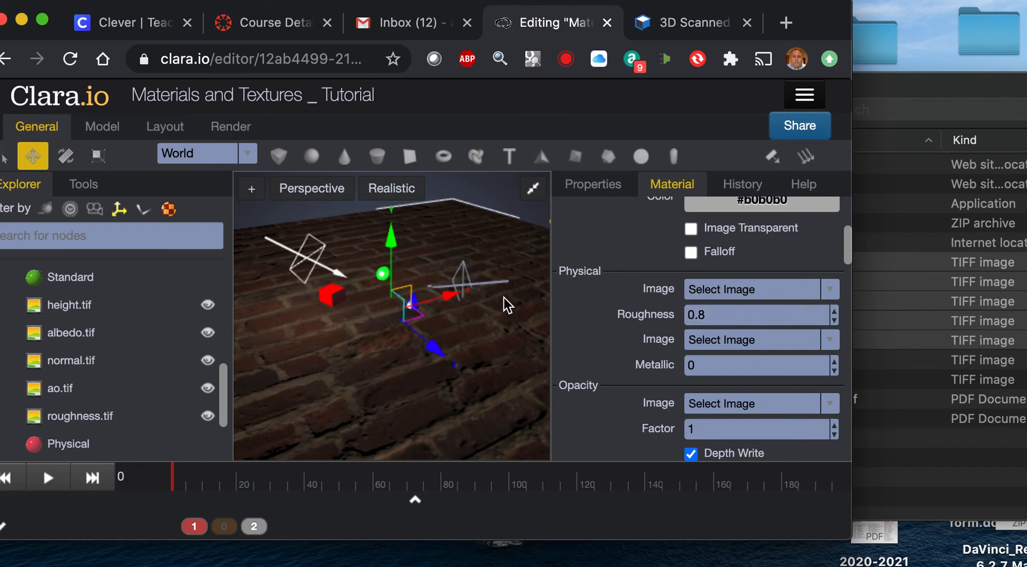
# Select the blue-tinted area light and move it slightly outward and closer to the front of the brick plane.
pyautogui.click(463, 274)
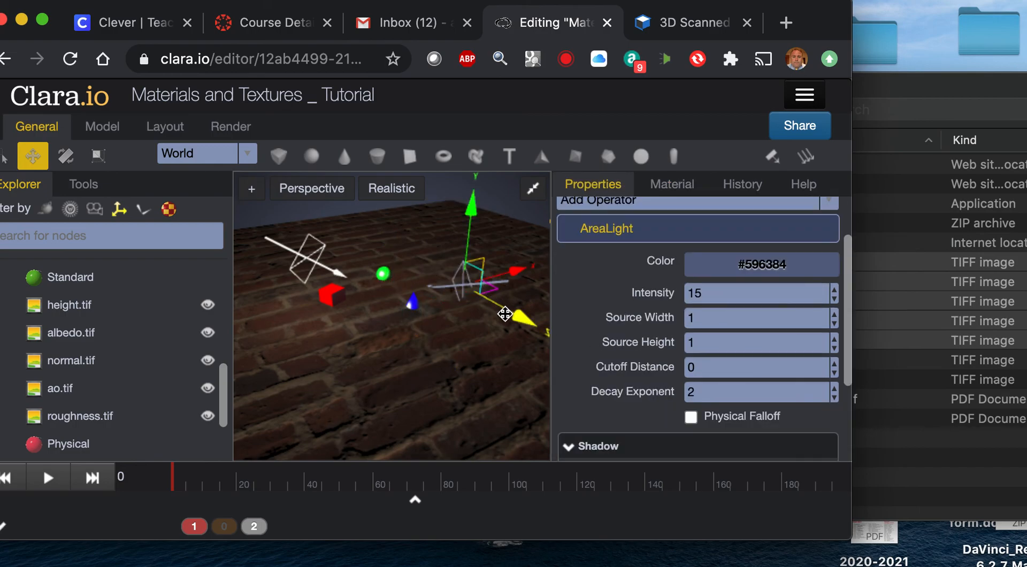
pyautogui.moveTo(493, 239)
pyautogui.mouseDown()
pyautogui.moveTo(495, 219)
pyautogui.moveTo(492, 234)
pyautogui.mouseUp()
pyautogui.moveTo(484, 286); pyautogui.dragTo(485, 266)
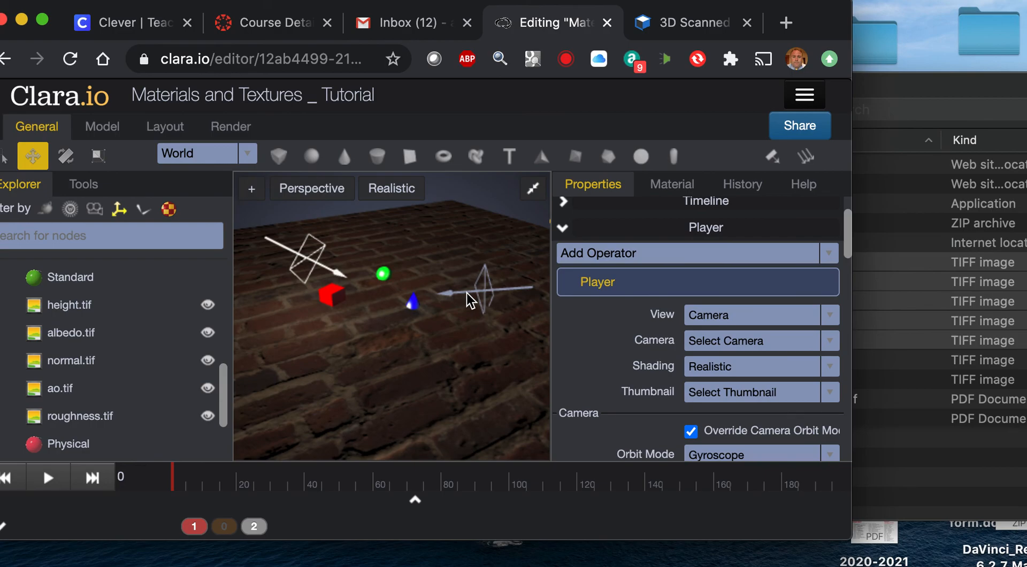